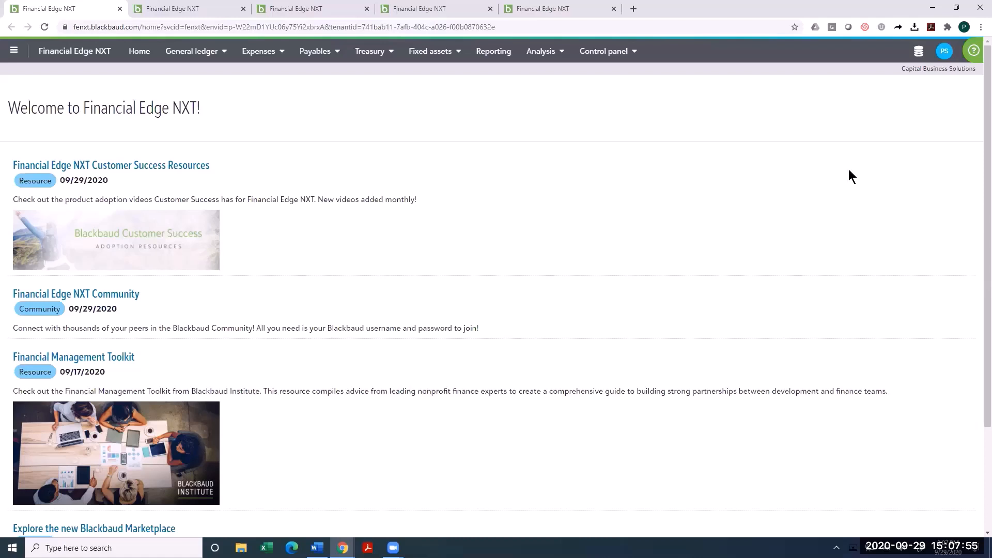
pyautogui.click(225, 59)
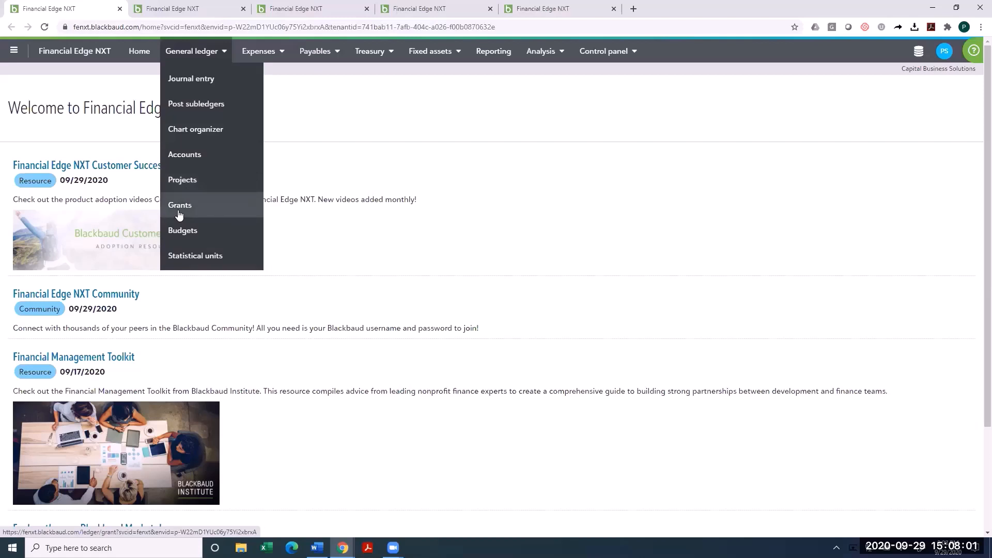
pyautogui.click(344, 131)
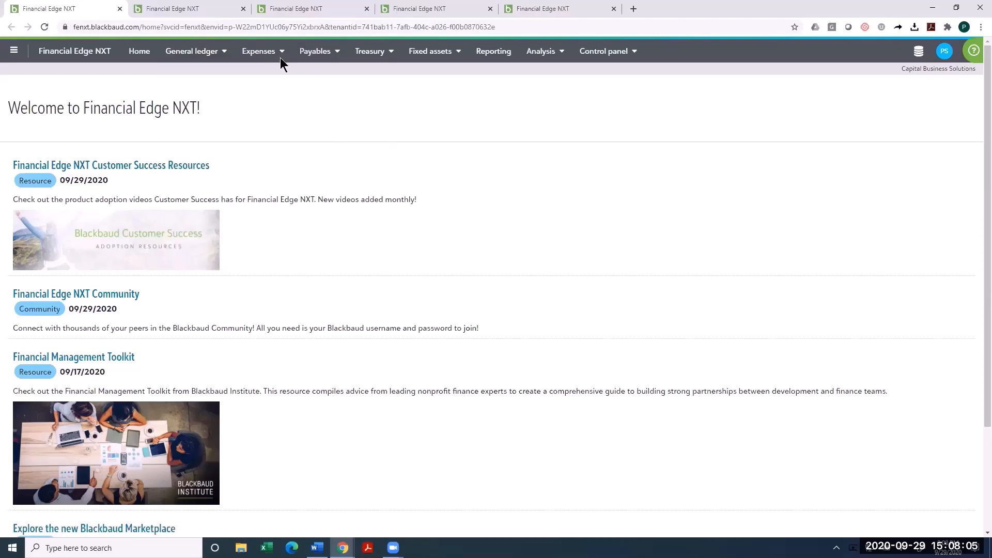
# Examine the account, project and grant coding of the first distribution line on the Bug-Be-Gone invoice.
pyautogui.click(298, 11)
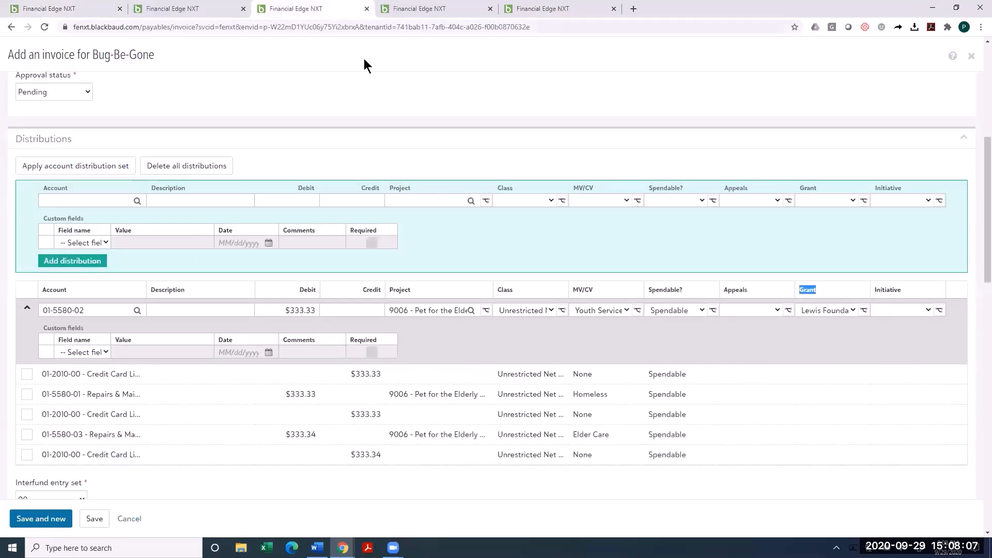
pyautogui.moveTo(90, 312); pyautogui.dragTo(39, 313)
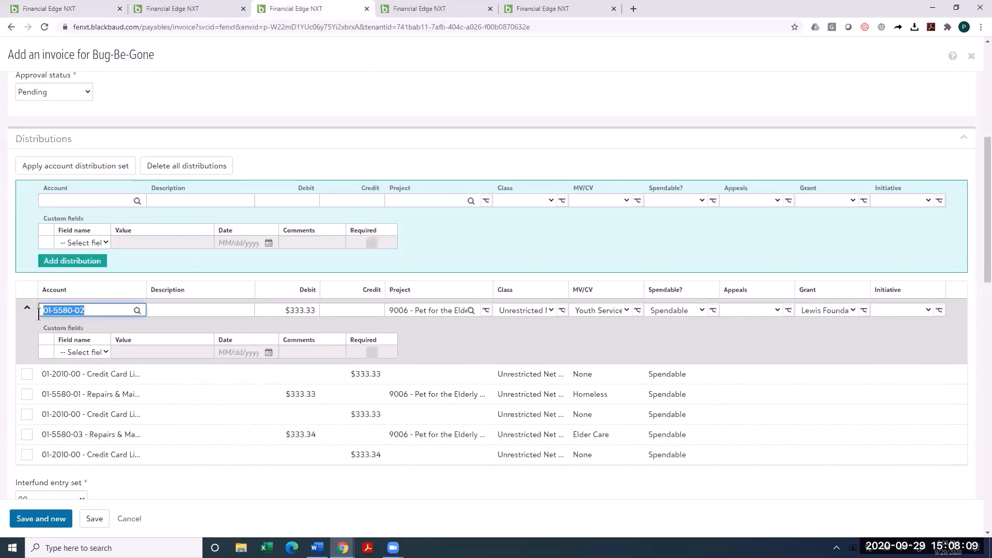
pyautogui.moveTo(443, 290); pyautogui.dragTo(385, 288)
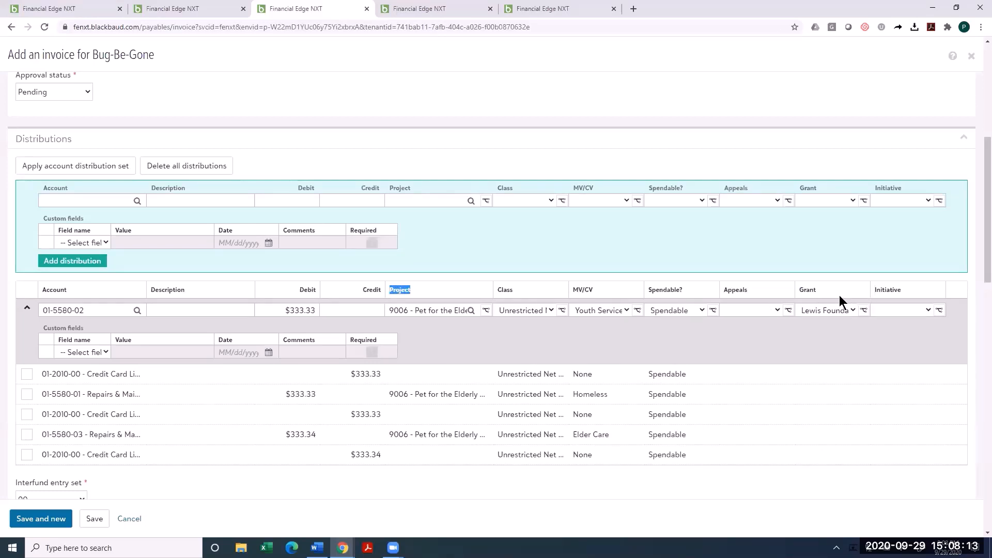
pyautogui.moveTo(825, 290); pyautogui.dragTo(799, 290)
# Show where the Analysis dashboards are found, and view the Project Income and Expenses - w/balances dashboard.
pyautogui.click(48, 9)
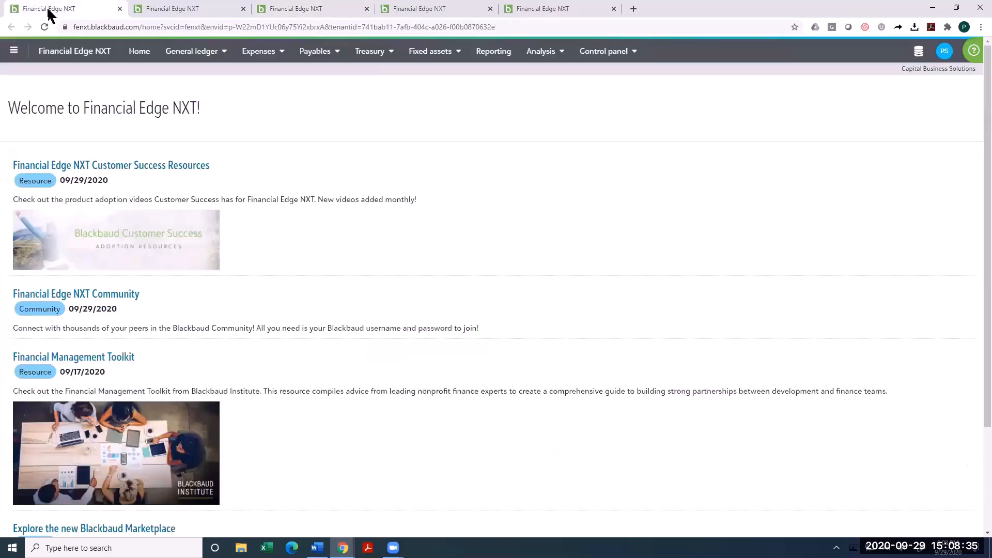
pyautogui.click(531, 52)
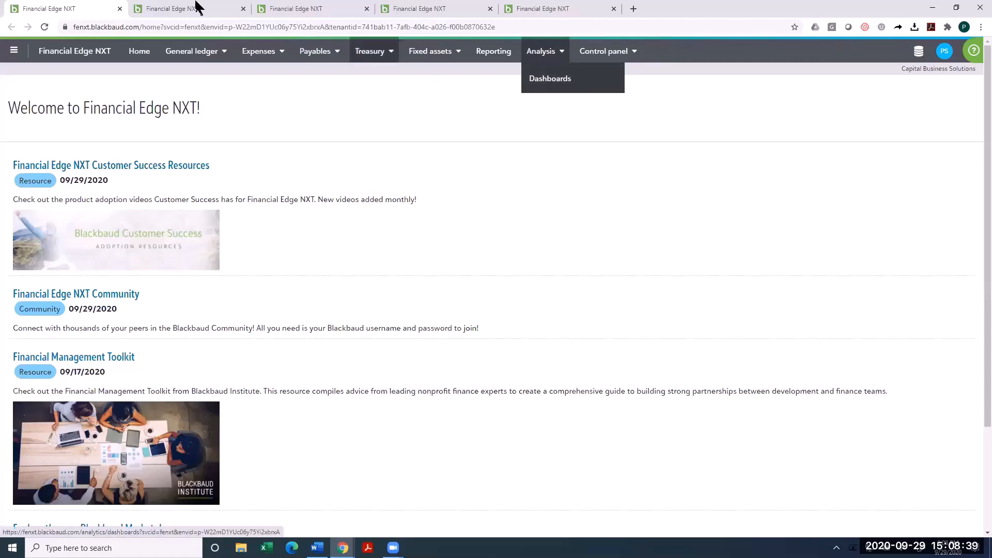
pyautogui.click(218, 20)
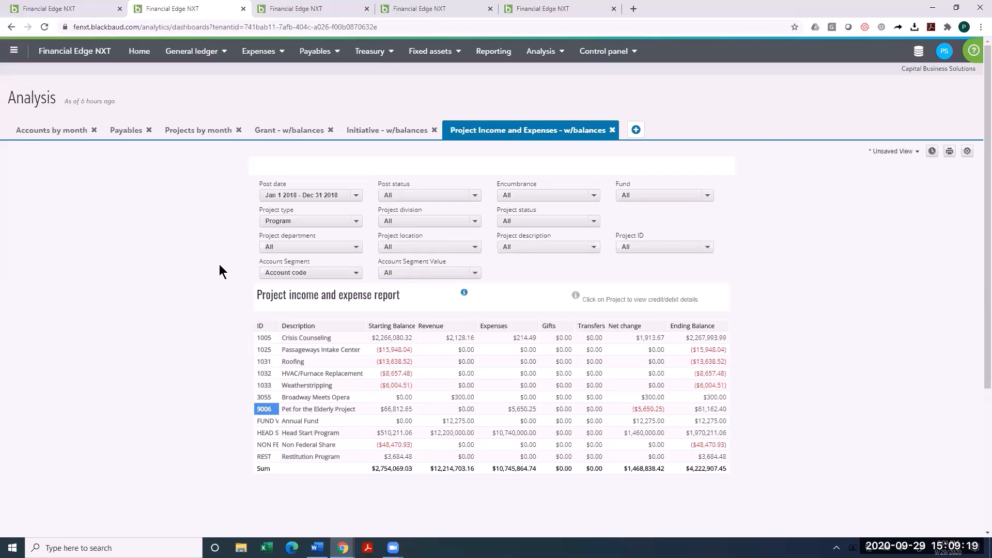
pyautogui.click(357, 197)
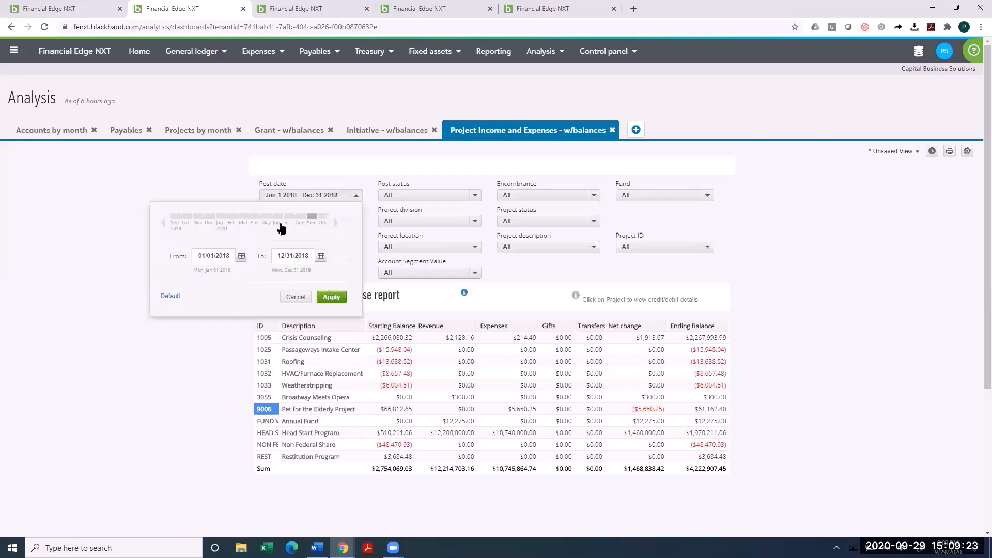
pyautogui.moveTo(280, 223); pyautogui.dragTo(186, 222)
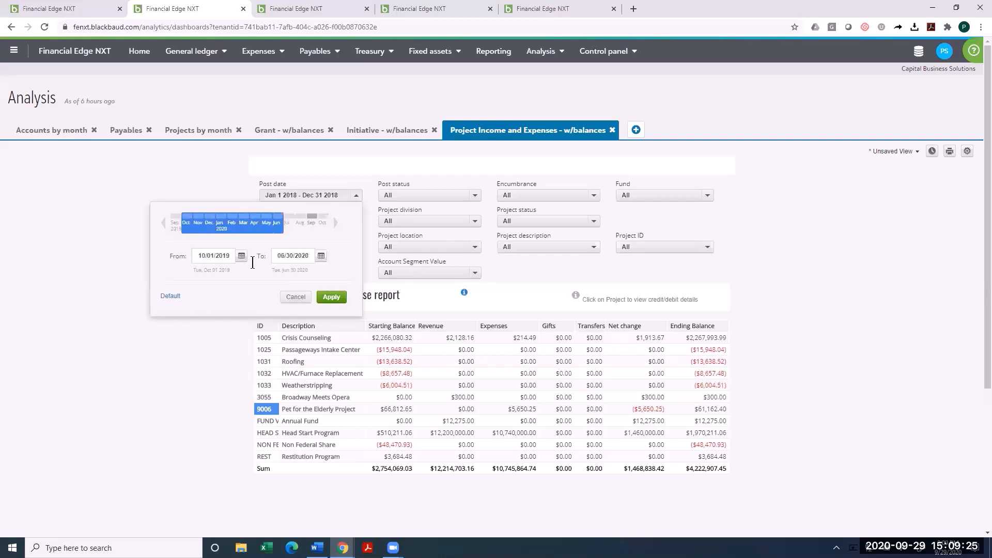
pyautogui.click(295, 297)
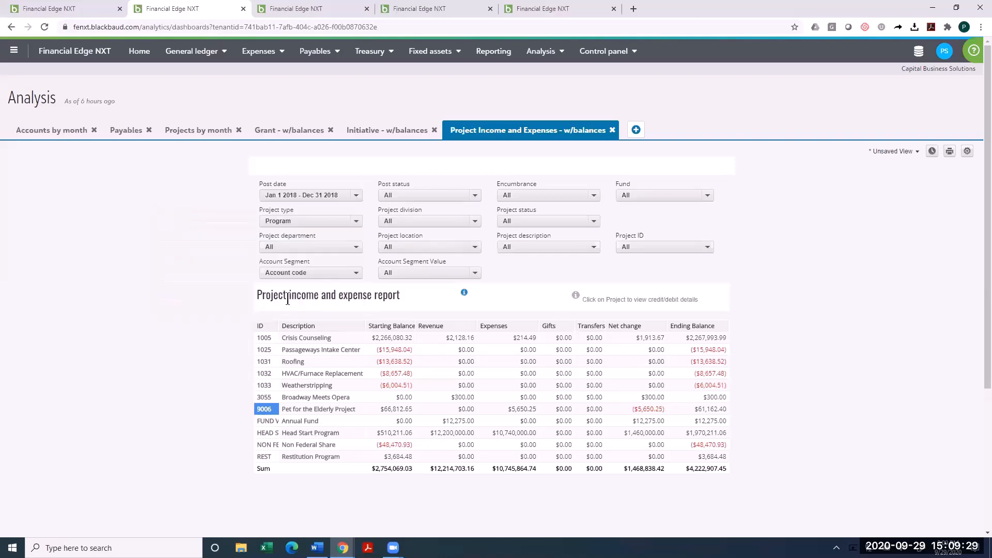
# View the filter choices for project type and project ID on the project income and expense report, leaving both filters as they are.
pyautogui.click(353, 222)
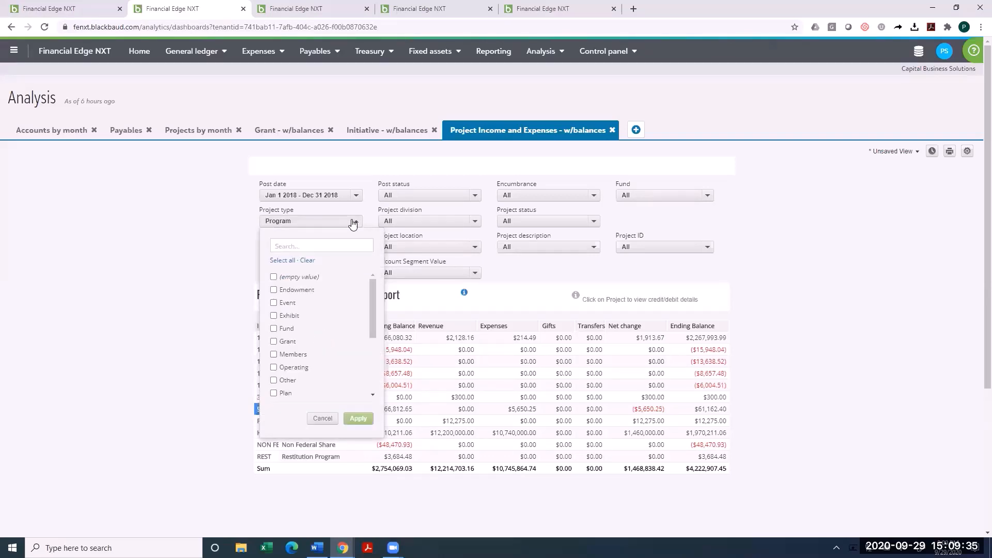
pyautogui.click(167, 217)
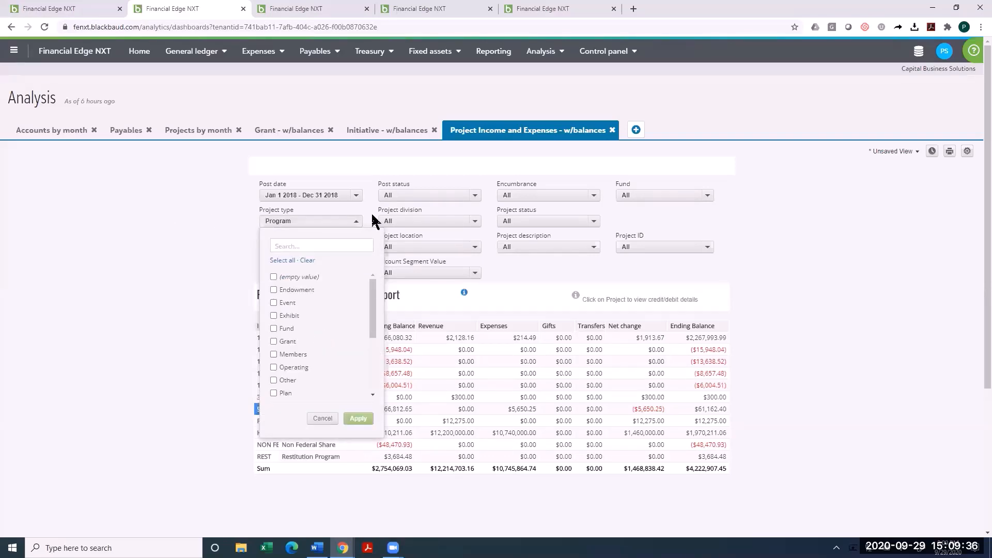
pyautogui.click(707, 249)
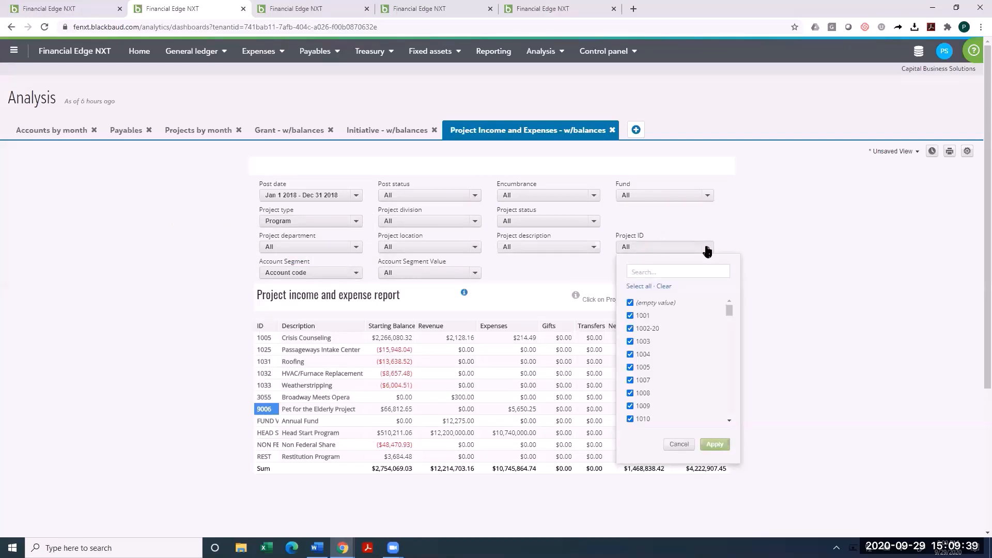
pyautogui.click(120, 238)
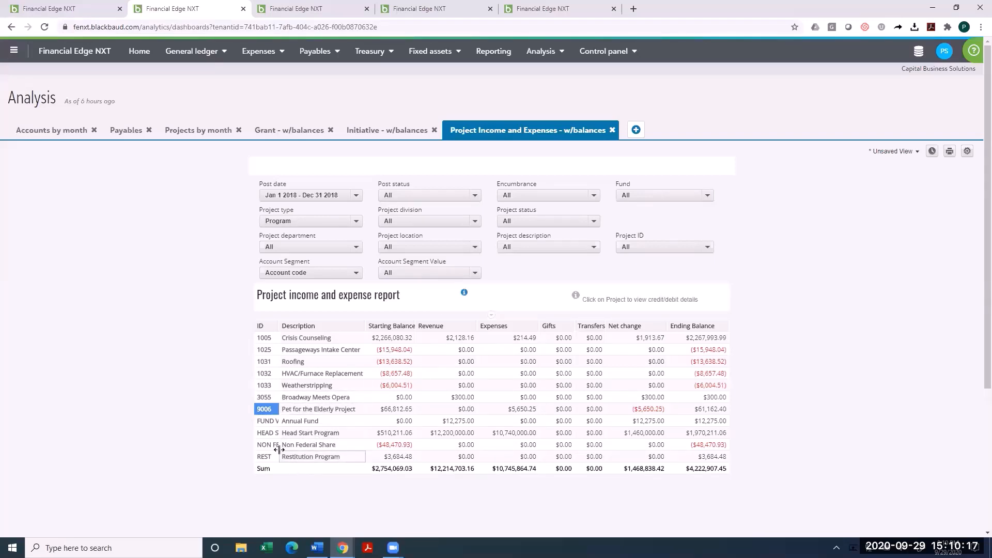
# Preview the record of project 9006, look at its contacts, and close the preview.
pyautogui.click(264, 411)
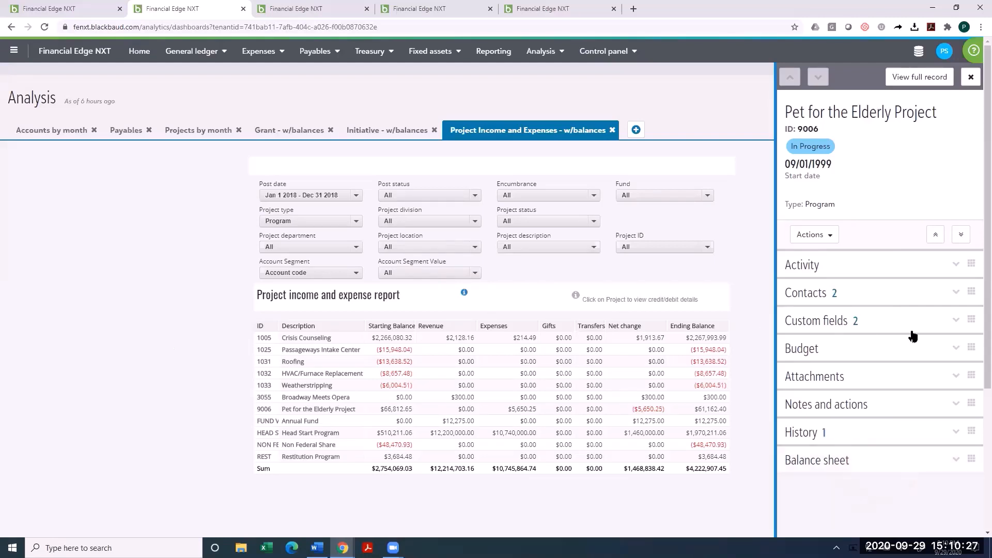
pyautogui.click(959, 295)
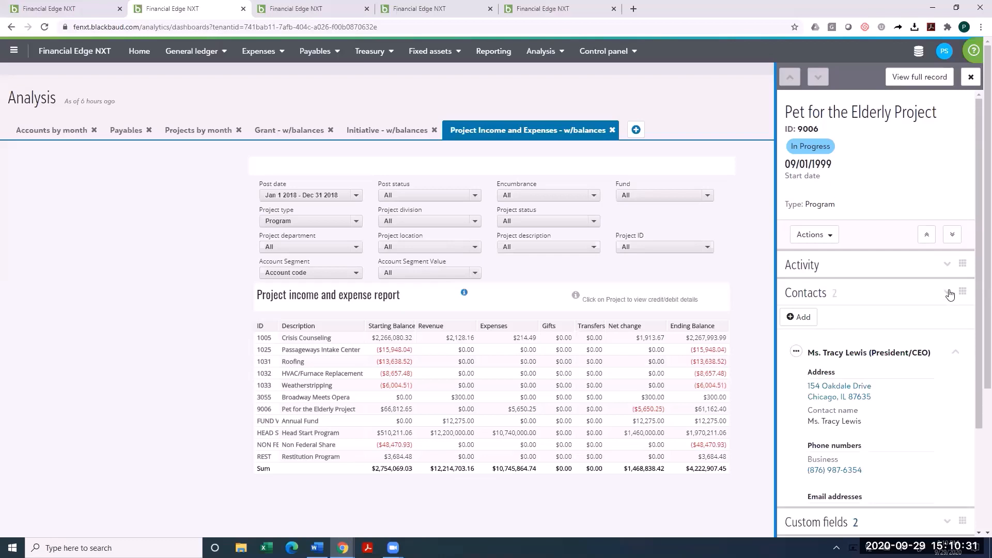
pyautogui.click(953, 296)
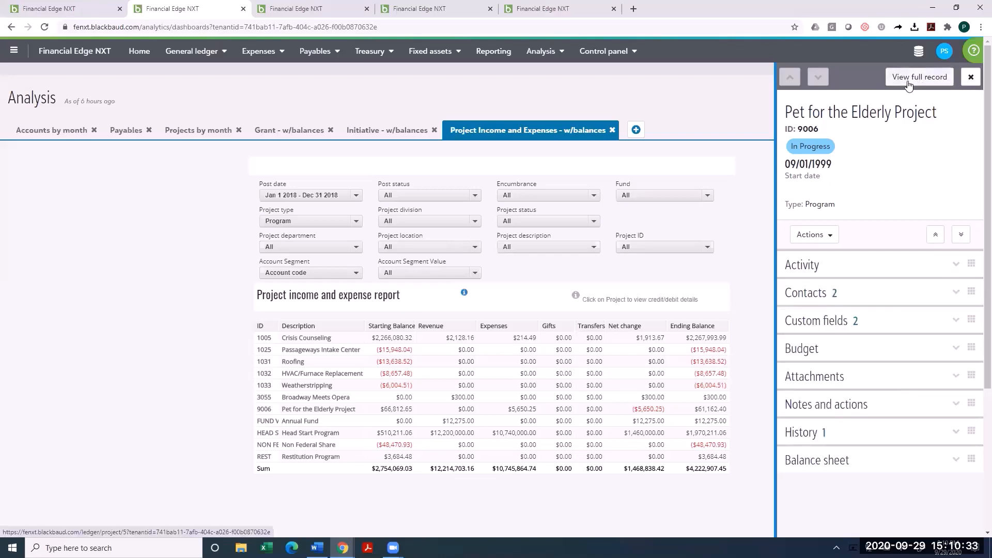
pyautogui.click(972, 77)
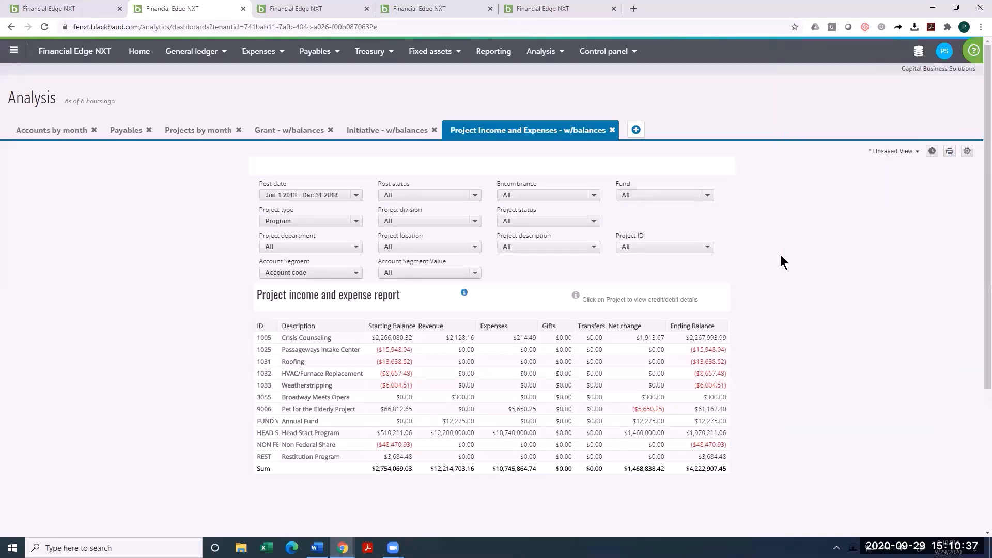
# Drill into the debit and credit details of the Pet for the Elderly Project and open its full record.
pyautogui.click(300, 411)
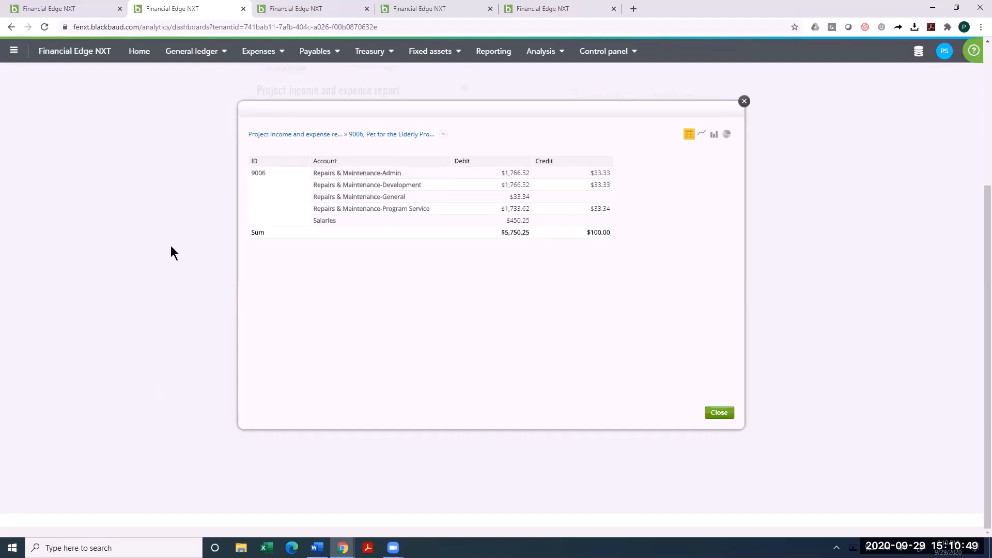
pyautogui.click(258, 174)
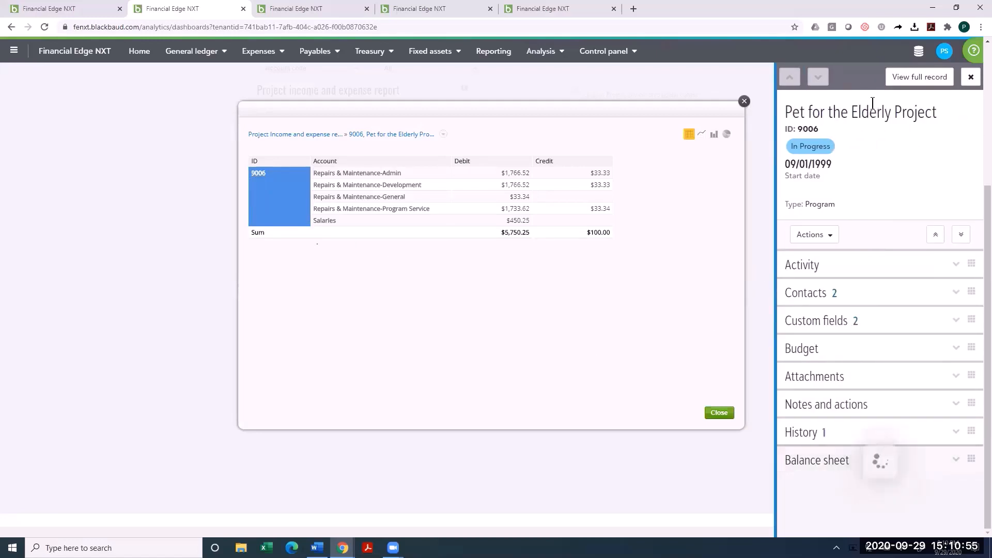
pyautogui.click(789, 195)
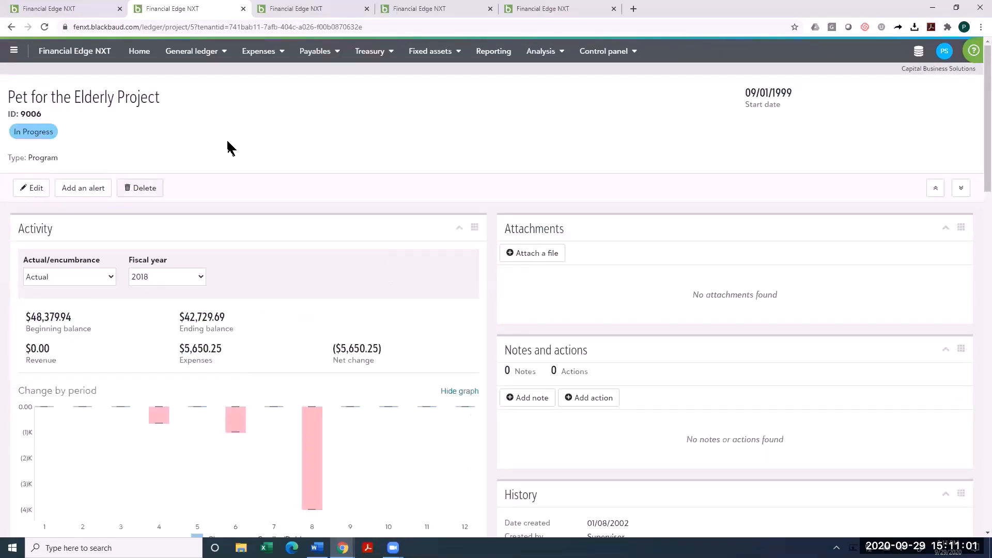
# Check the available fiscal years and examine the project's 2018 activity by period.
pyautogui.click(201, 279)
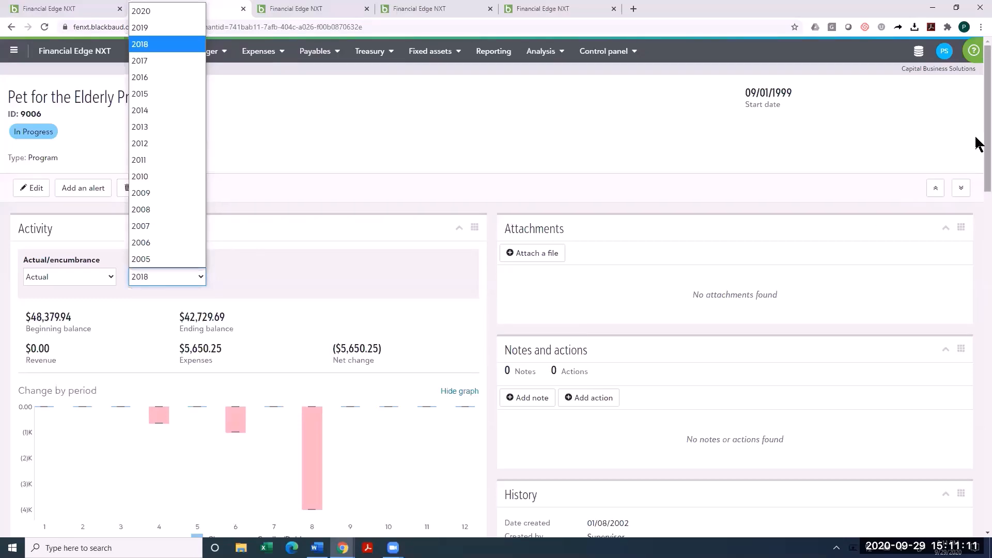
pyautogui.scroll(-2, 977, 150)
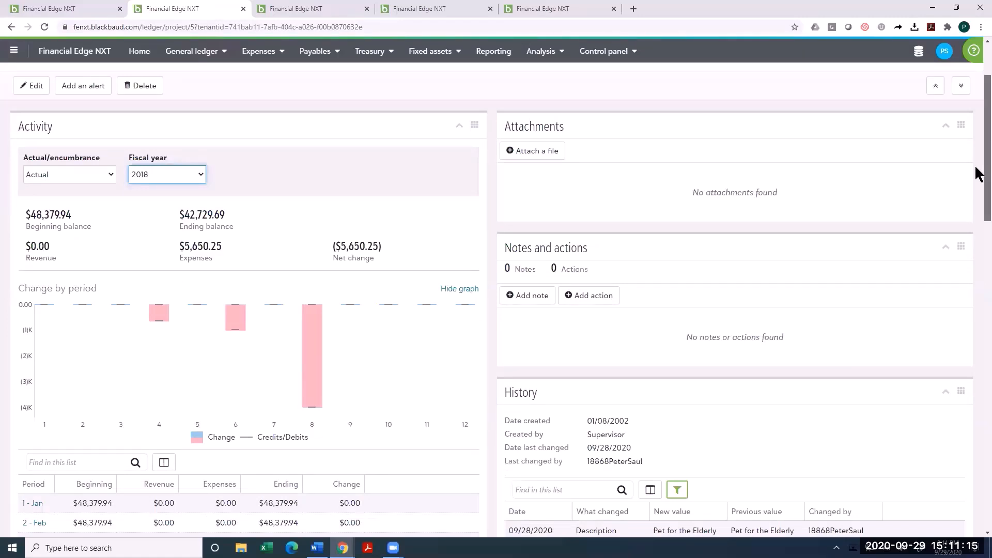
pyautogui.scroll(-5, 977, 202)
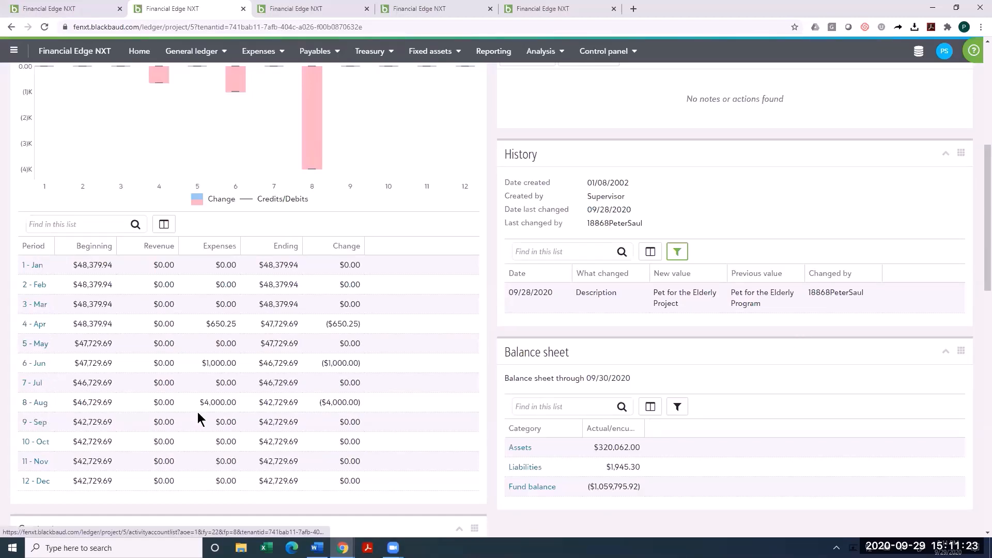
# Drill from the project's August activity through the Repairs & Maintenance-Admin account to the source invoice of its first transaction.
pyautogui.click(33, 406)
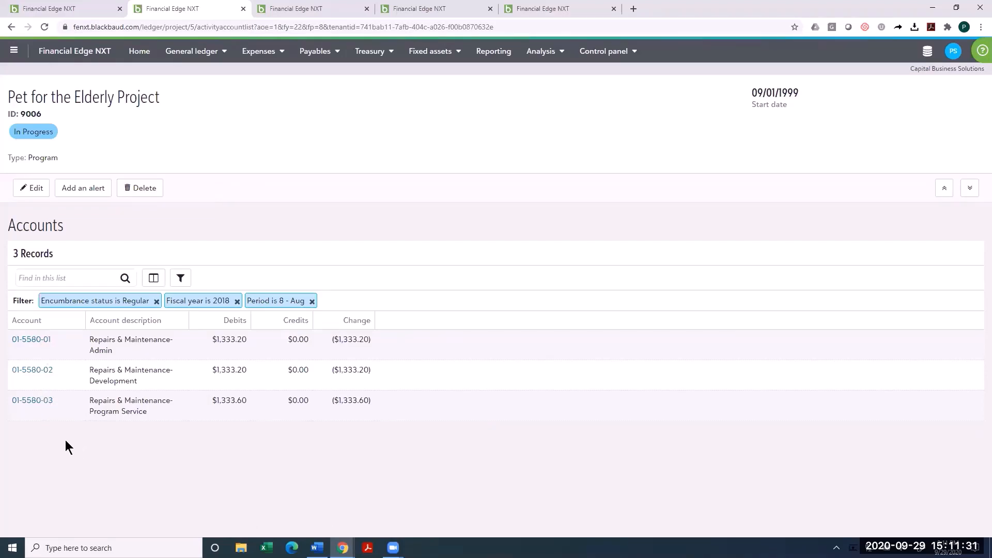
pyautogui.click(46, 345)
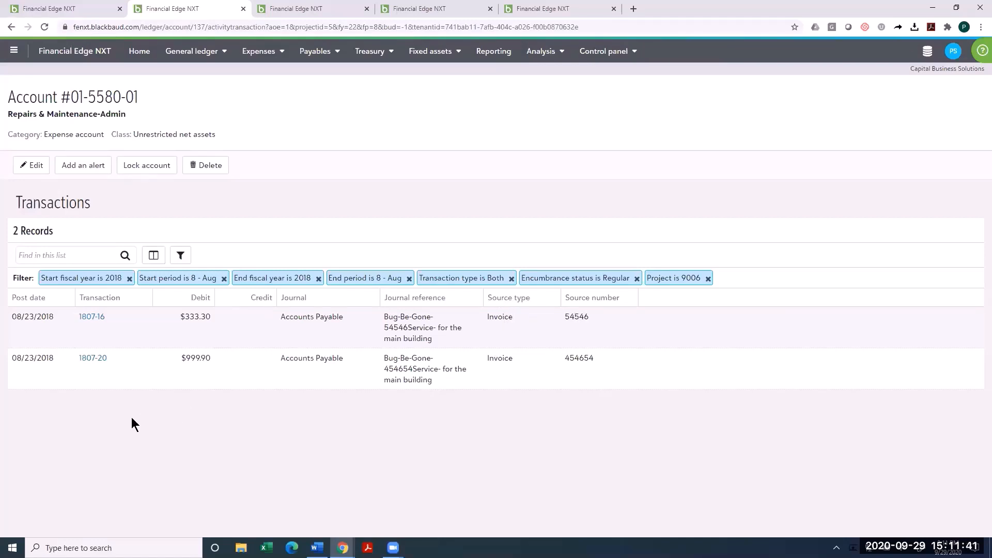
pyautogui.click(93, 317)
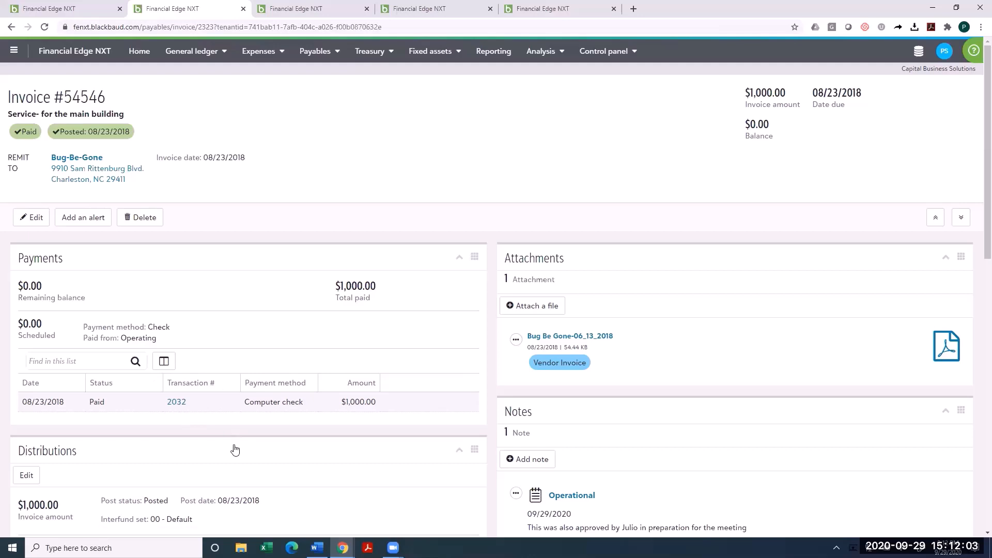
# Review the invoice's distributions, then view its attachment Bug Be Gone-06_13_2018 enlarged to 110% and close it.
pyautogui.scroll(-7, 235, 450)
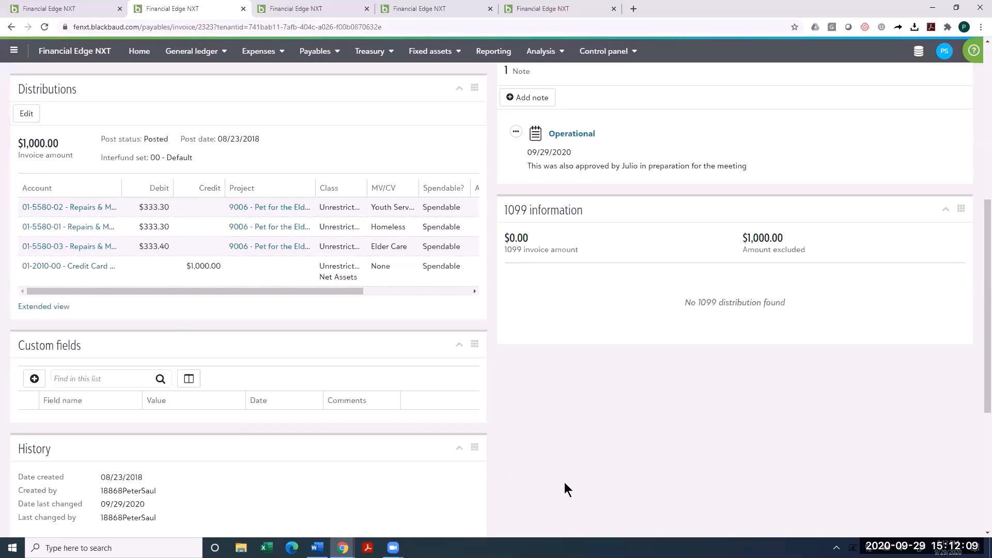
pyautogui.scroll(7, 565, 482)
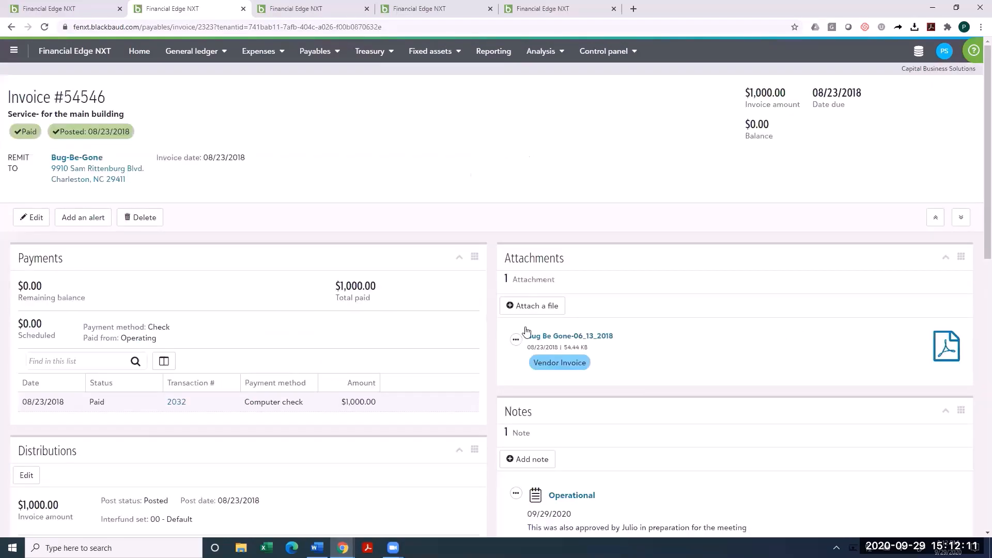
pyautogui.click(573, 338)
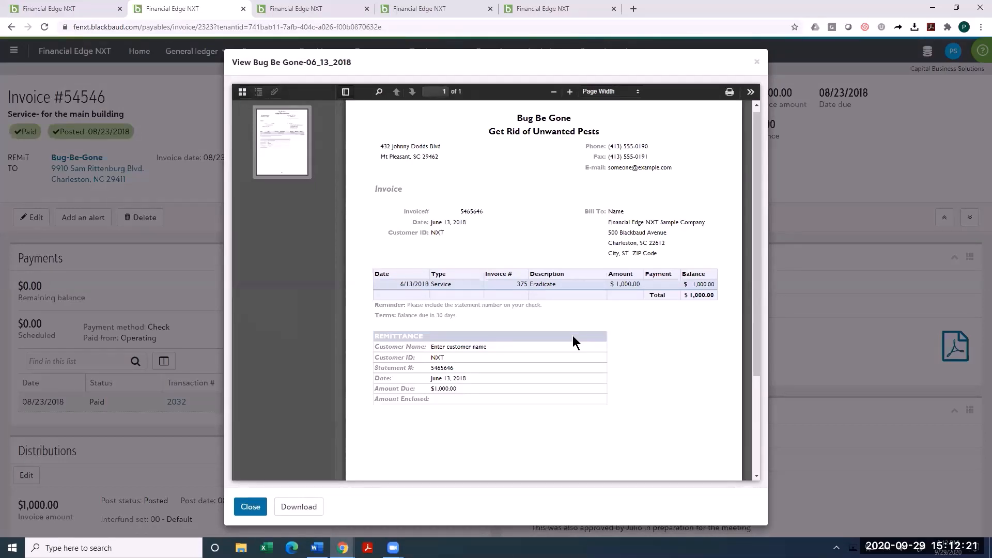
pyautogui.click(570, 92)
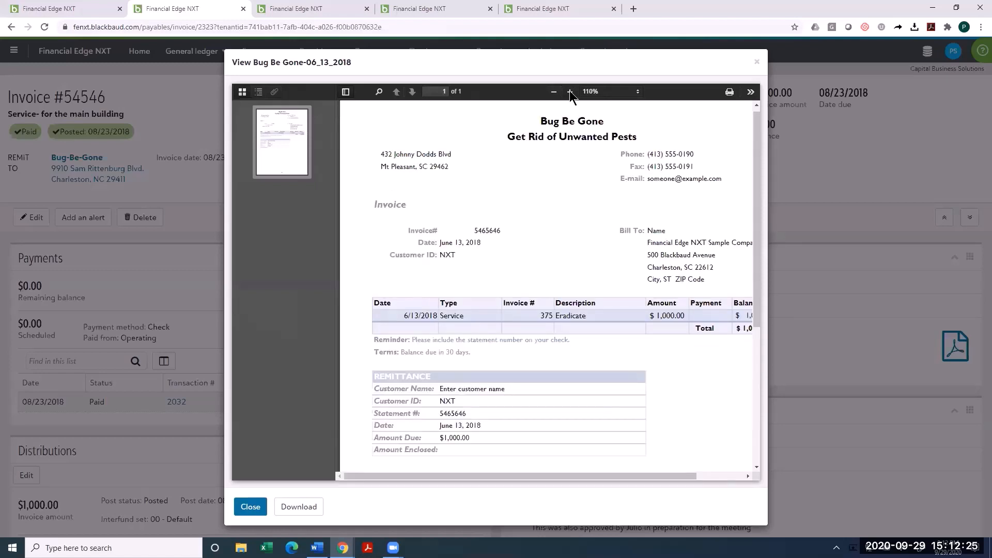
pyautogui.click(756, 63)
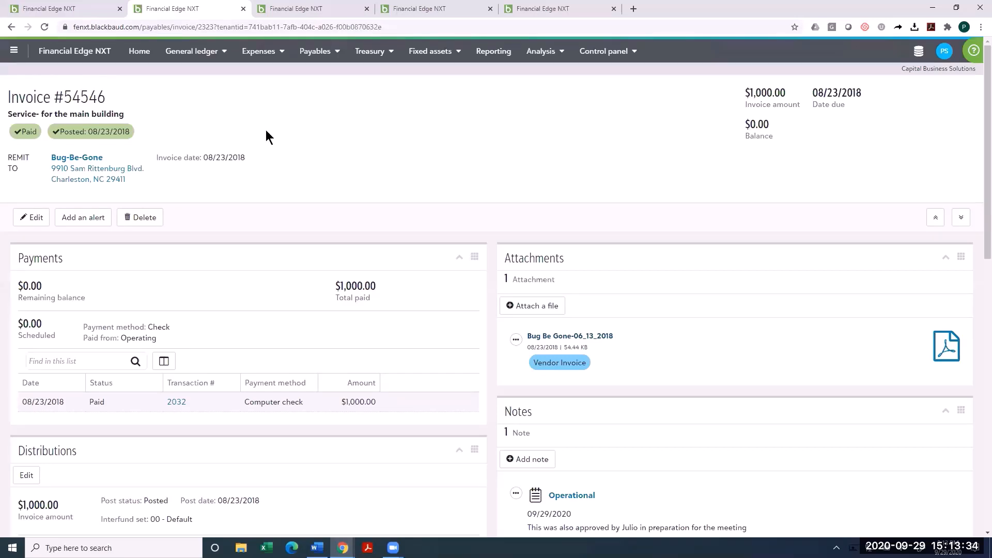
# Return to the Project Income and Expenses dashboard, check the General ledger options, and switch to the already open Projects list.
pyautogui.click(64, 11)
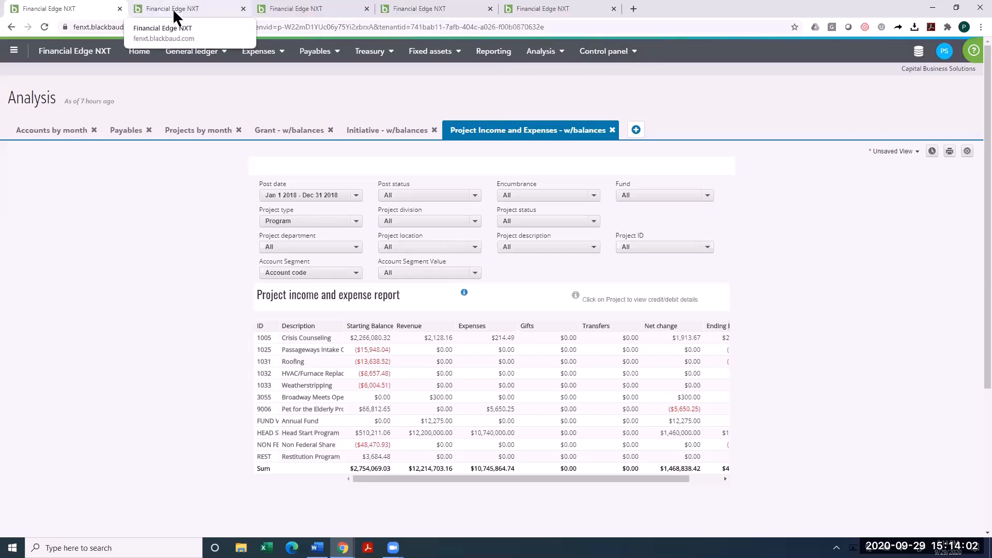
pyautogui.click(221, 51)
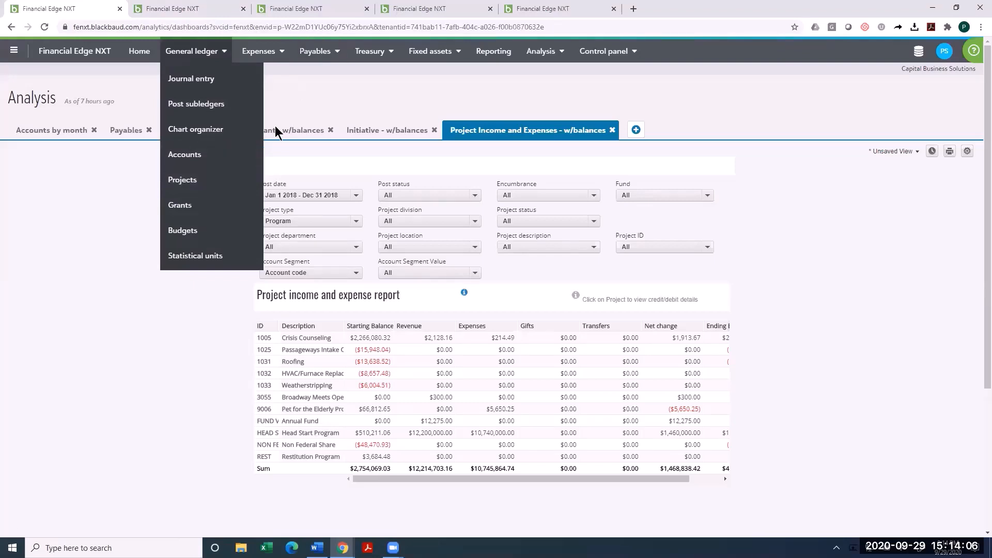
pyautogui.click(324, 10)
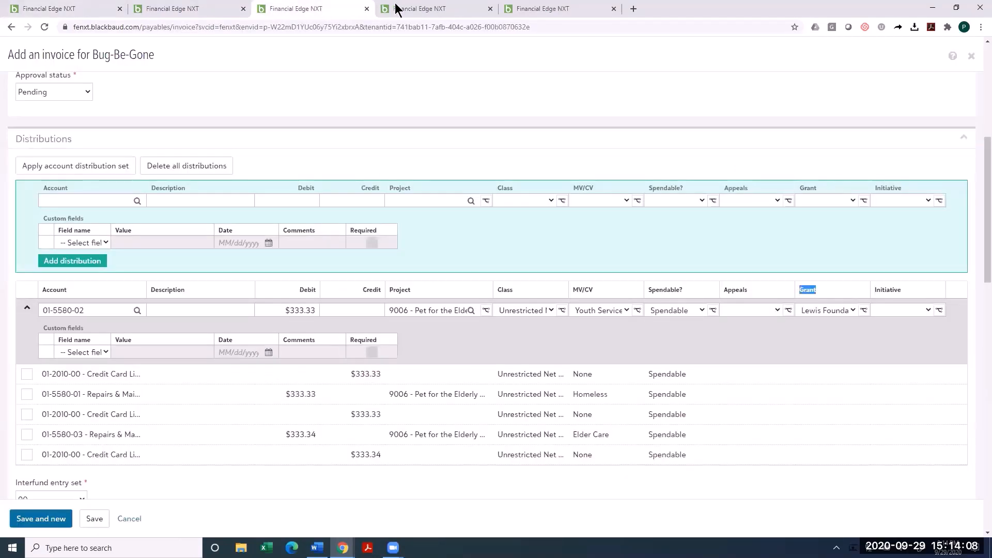
pyautogui.click(398, 8)
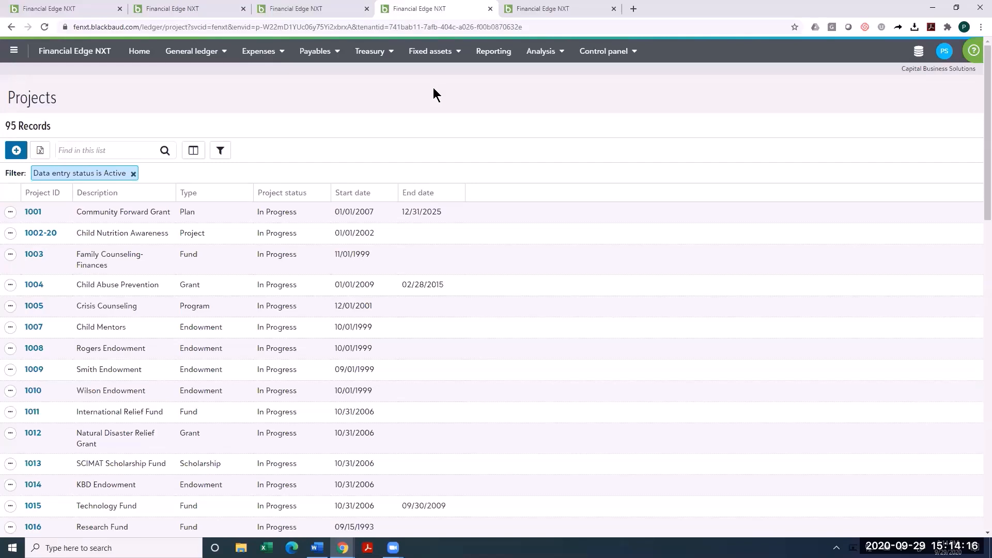
# Reorder the Projects list columns to Project ID, Project status, Type and Description, and sort the records by Type in ascending order.
pyautogui.moveTo(211, 194); pyautogui.dragTo(121, 196)
pyautogui.moveTo(294, 195); pyautogui.dragTo(132, 195)
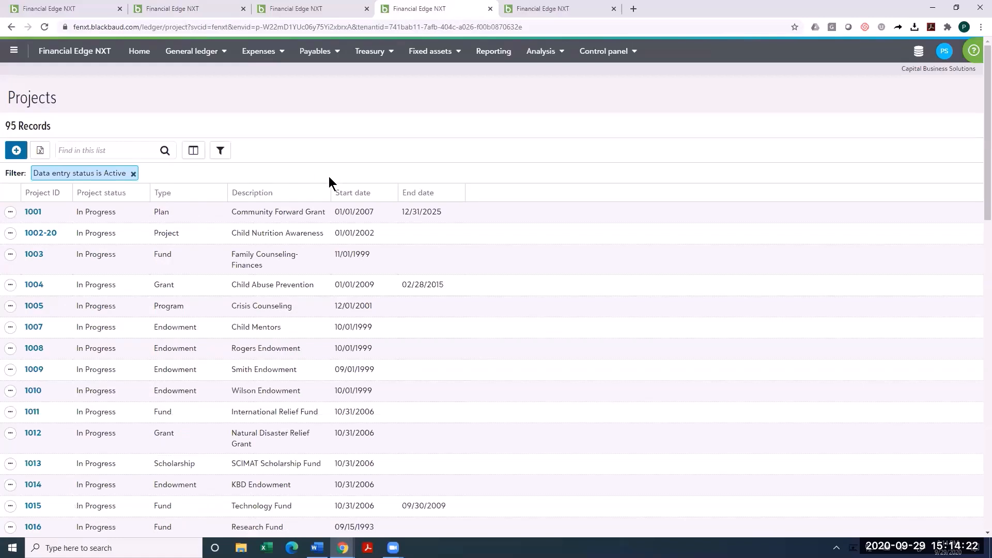
pyautogui.click(162, 194)
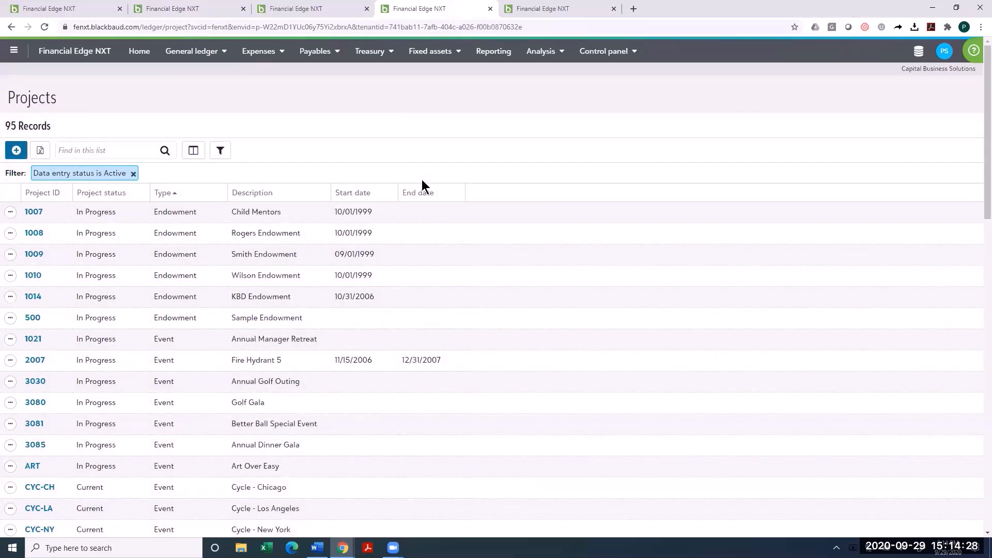
# Search the Projects list for "golf" and clear the search.
pyautogui.click(104, 154)
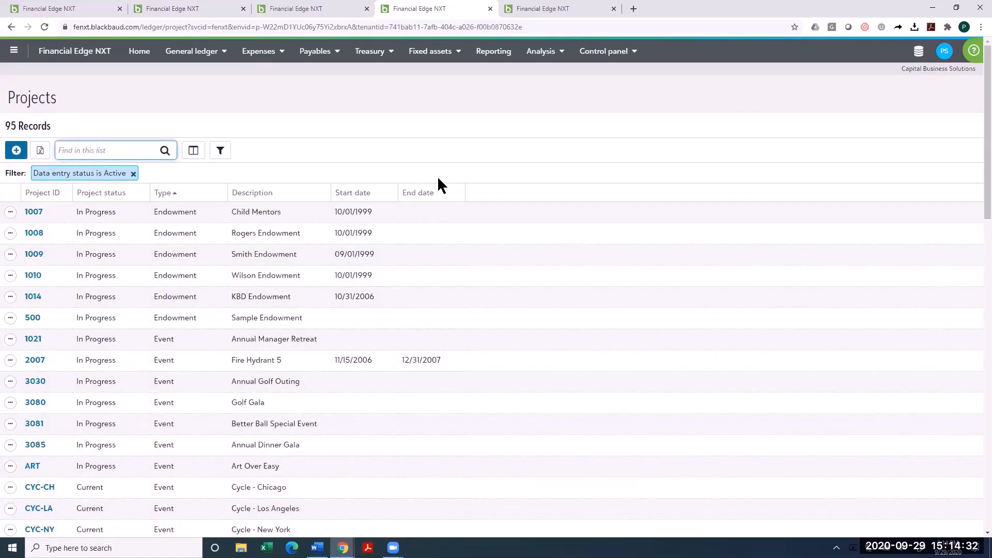
pyautogui.write('golf')
pyautogui.press('Return')
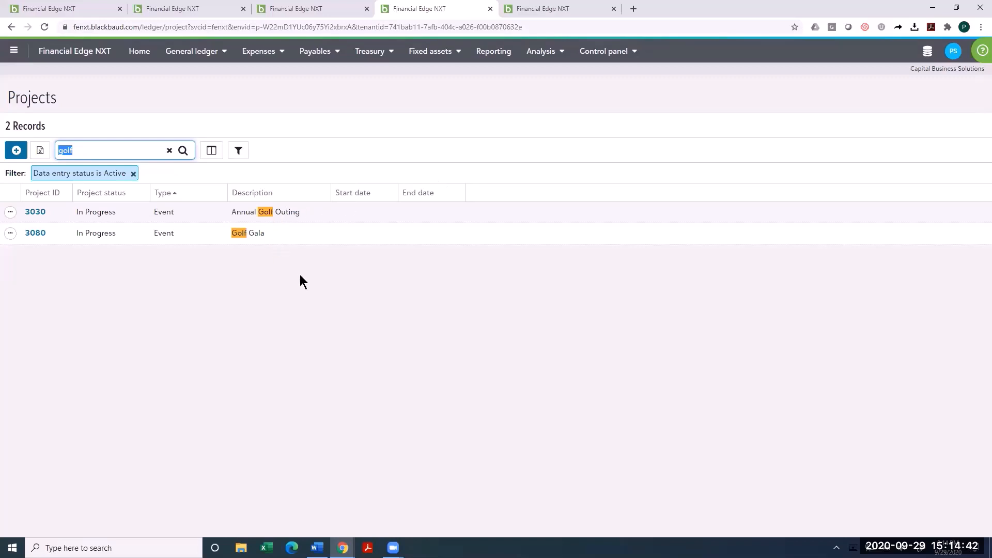
pyautogui.click(169, 151)
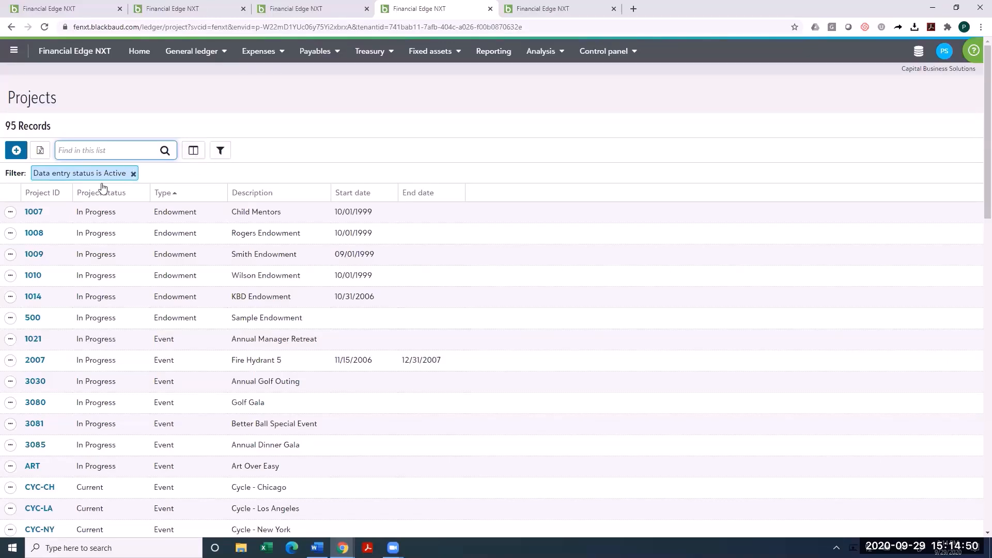
# Add the Attachments, Created by and Active columns to the Projects list.
pyautogui.click(192, 156)
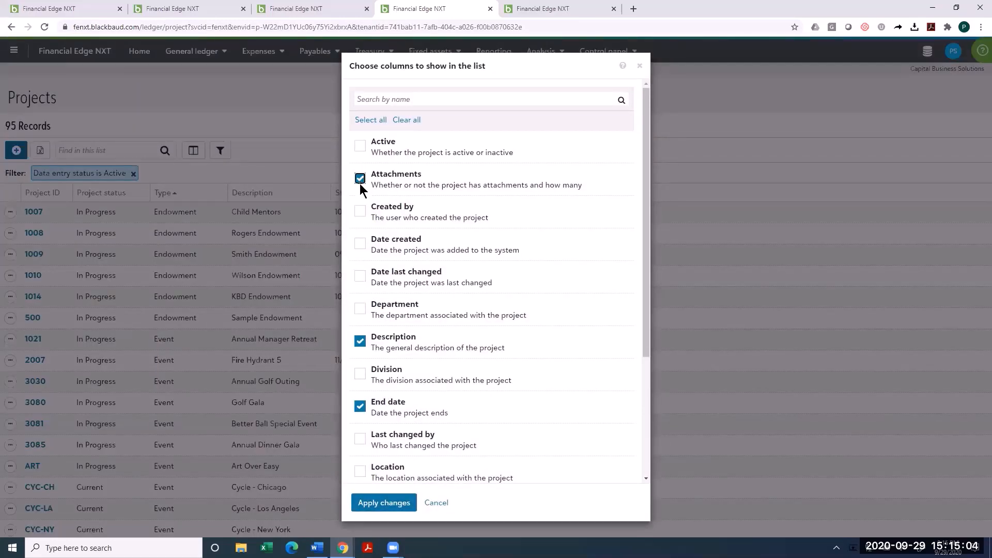
pyautogui.click(360, 211)
pyautogui.click(361, 147)
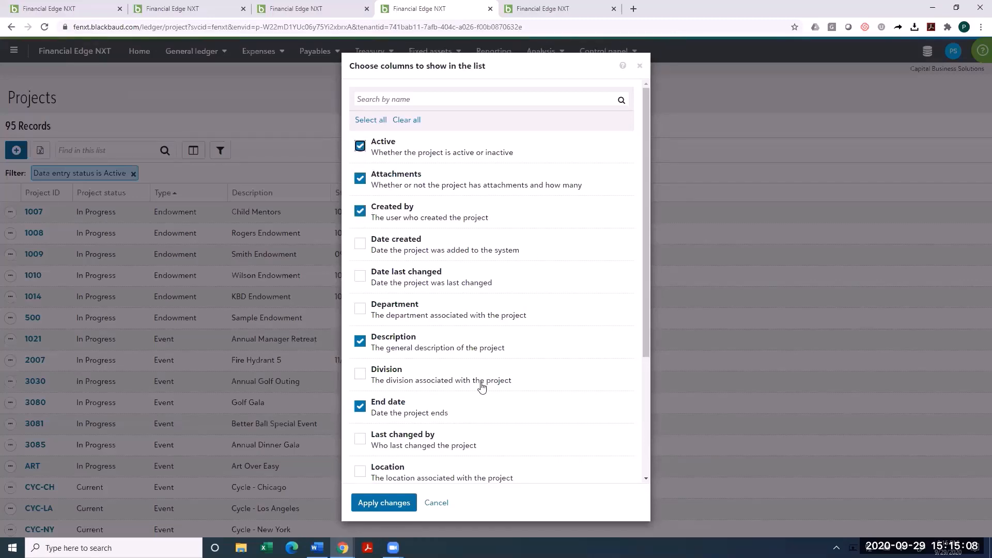
pyautogui.click(403, 509)
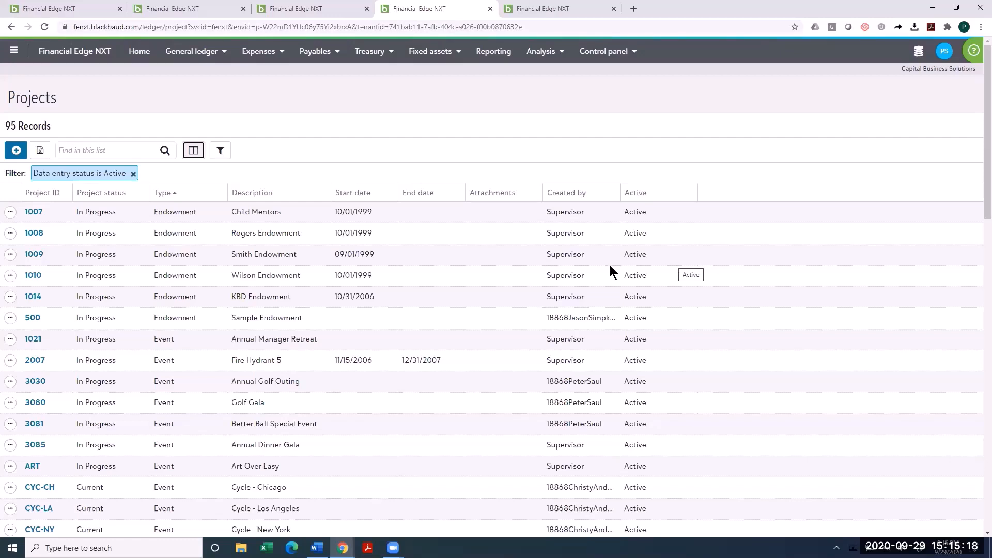
# View the record of project 1007, Child Mentors, from the Projects list.
pyautogui.click(10, 211)
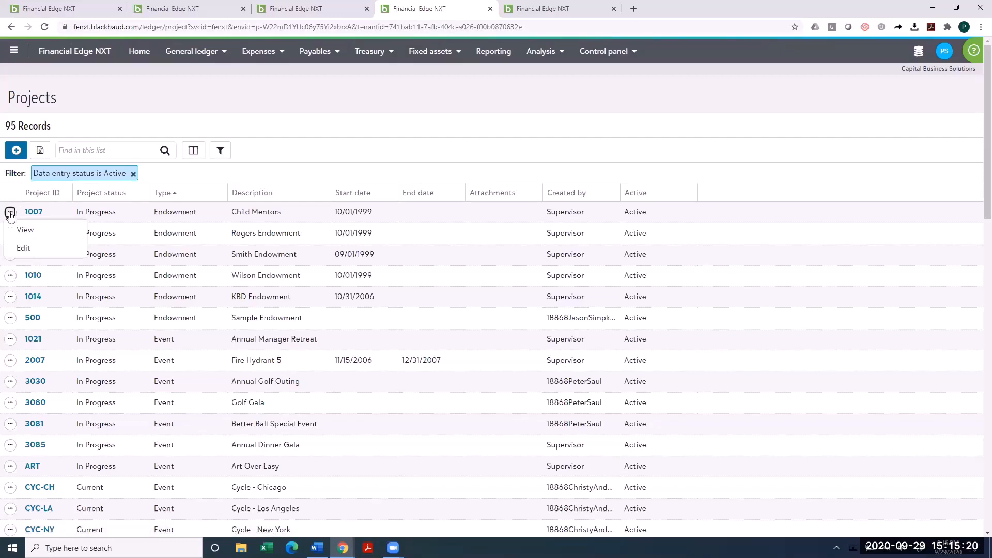
pyautogui.click(18, 231)
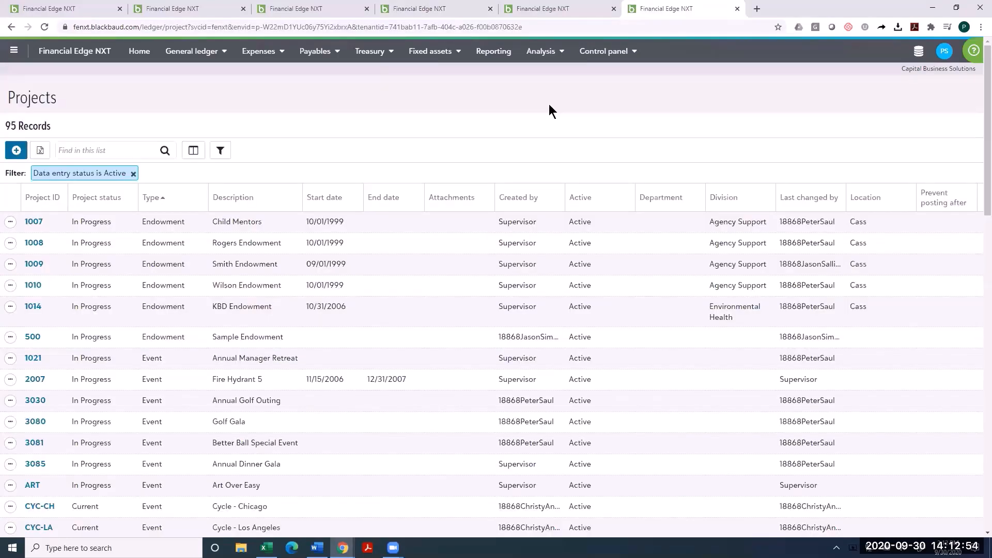
# Open the Grant - w/balances dashboard and check its Post date, Transaction Grant and Post status filter choices without changing them.
pyautogui.click(152, 10)
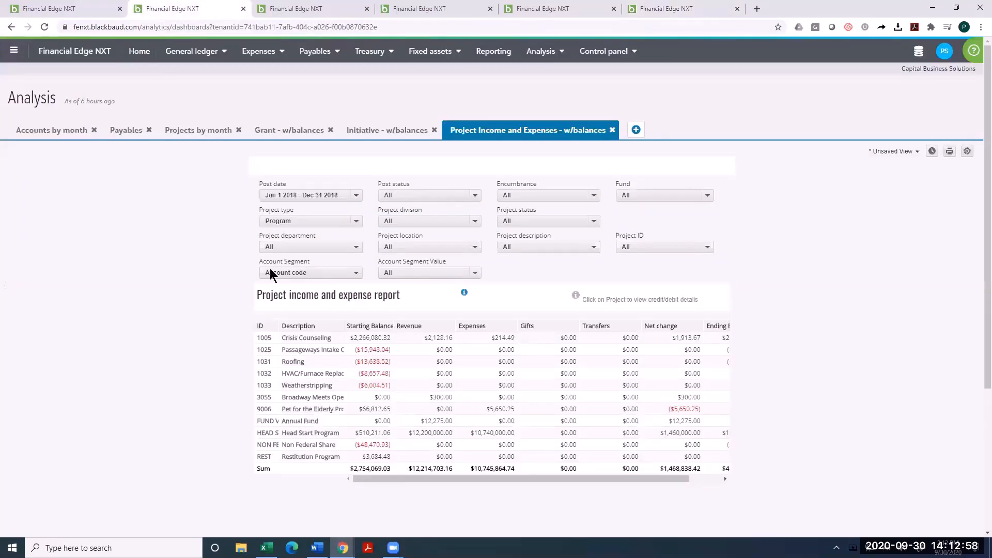
pyautogui.click(289, 130)
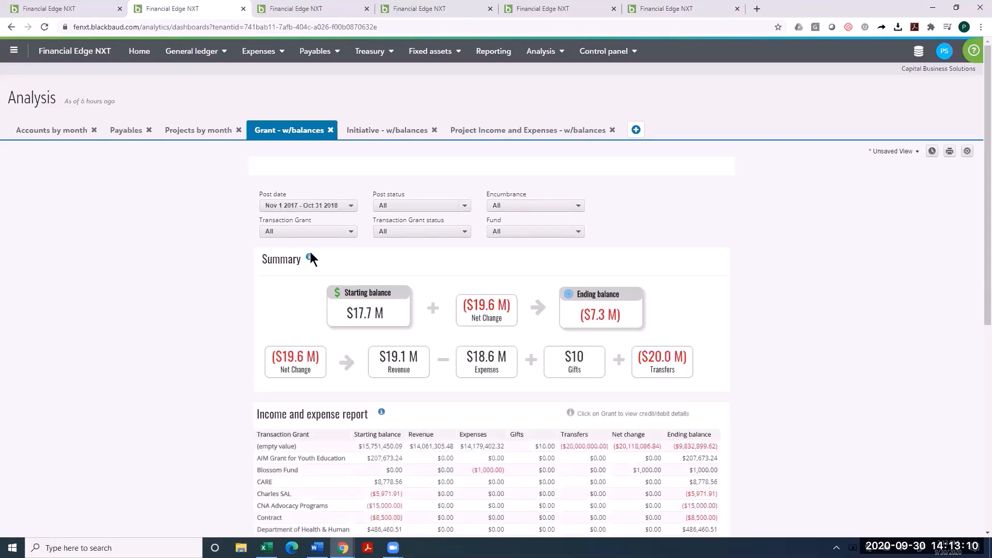
pyautogui.click(351, 206)
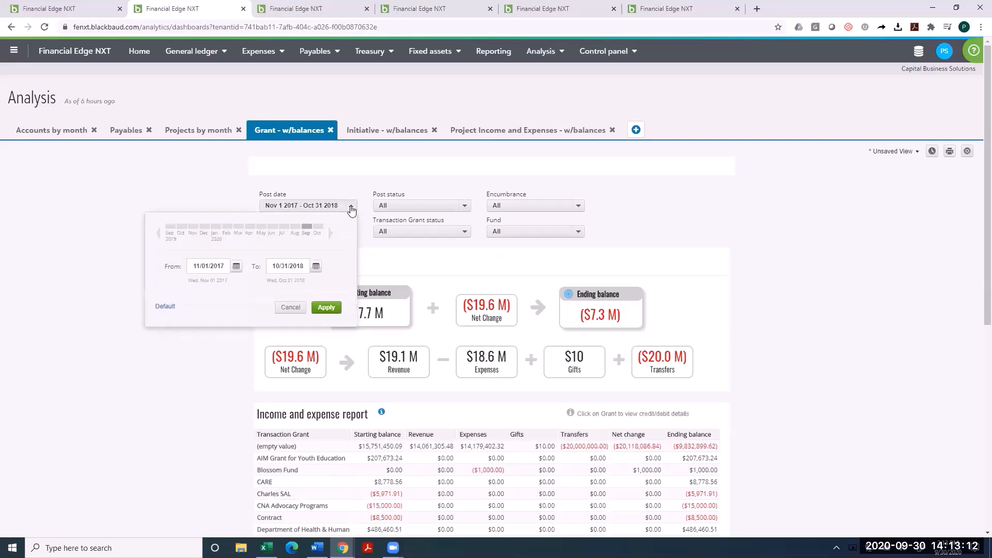
pyautogui.click(745, 198)
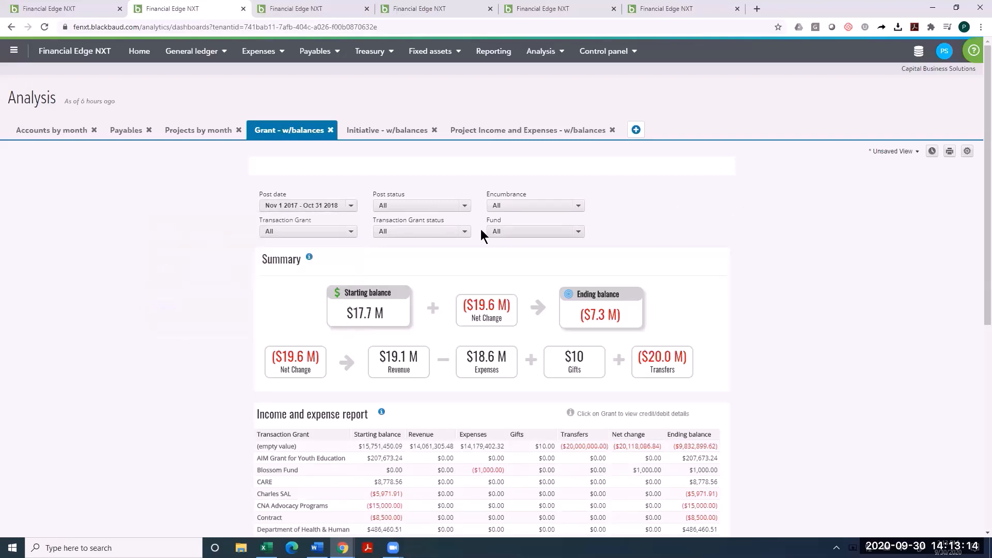
pyautogui.click(351, 232)
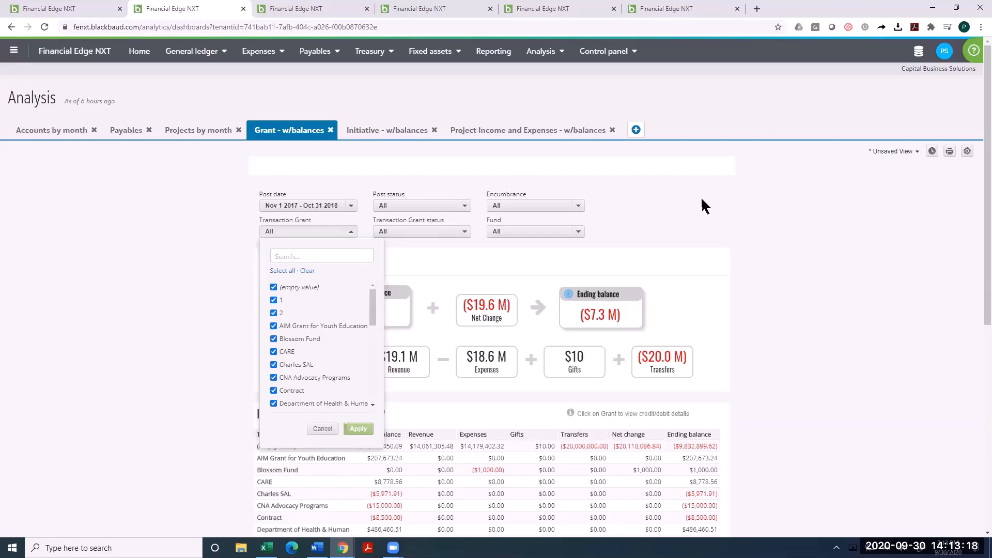
pyautogui.click(465, 207)
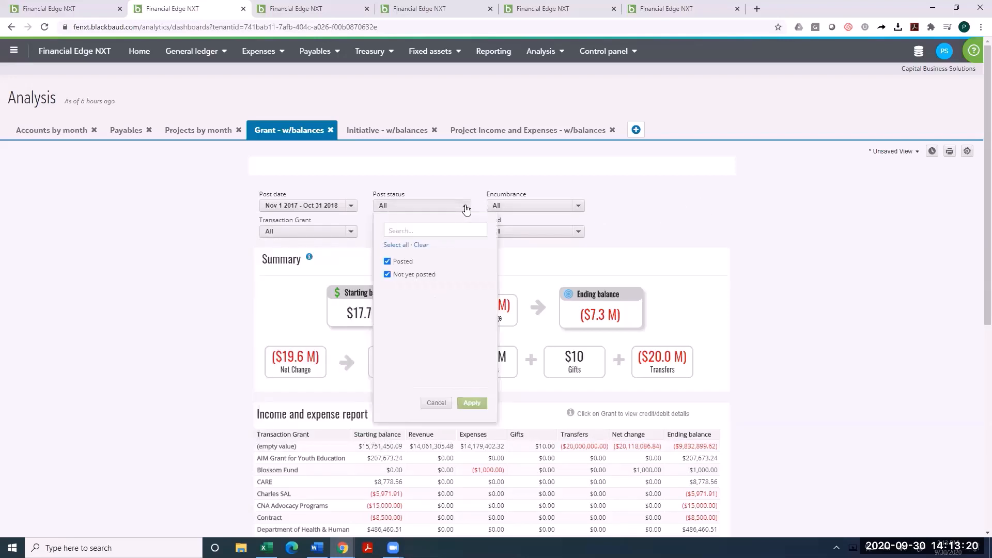
pyautogui.click(794, 215)
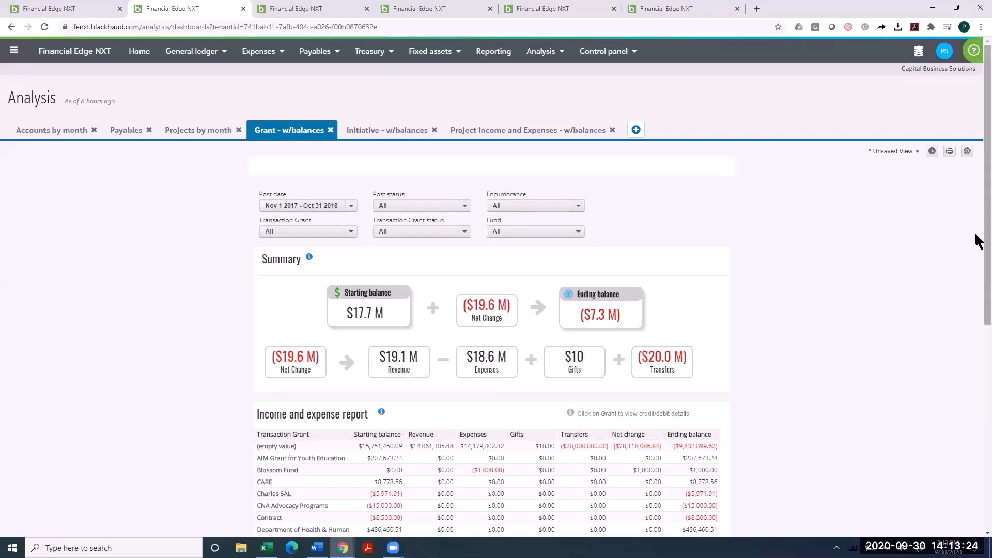
# Drill into the HS Exp 18 grant's debits and credits, preview its Head Start project record, and close both views.
pyautogui.scroll(-3, 977, 310)
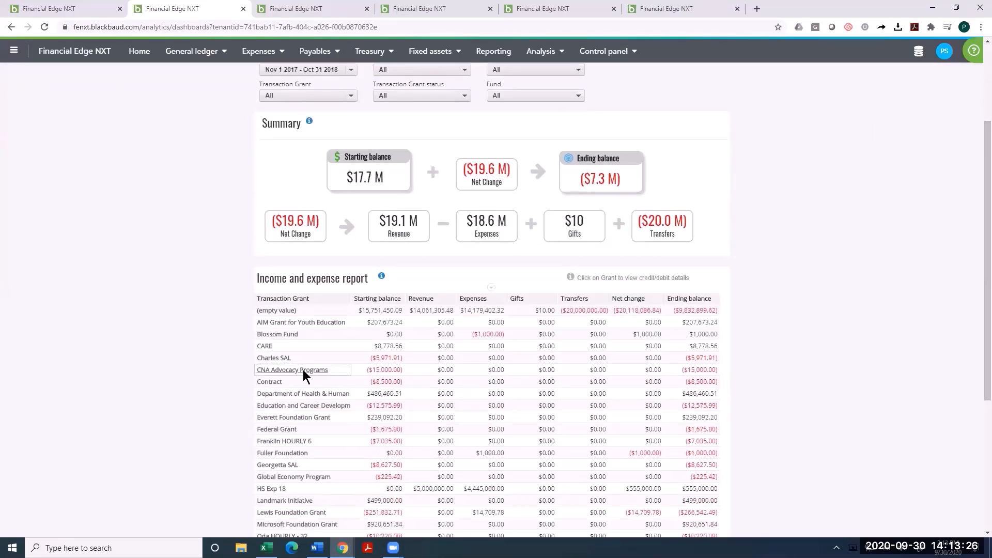
pyautogui.click(267, 489)
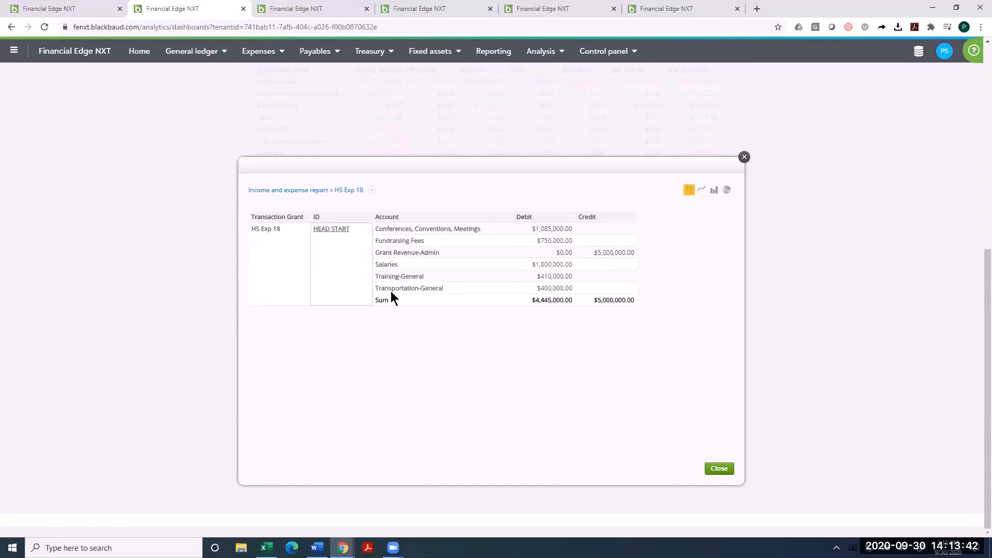
pyautogui.click(328, 231)
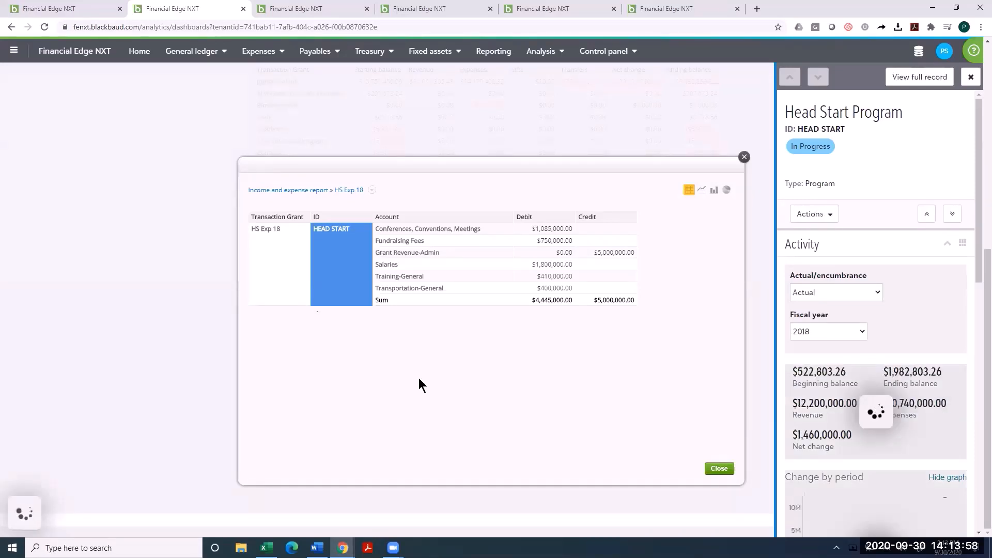
pyautogui.click(970, 77)
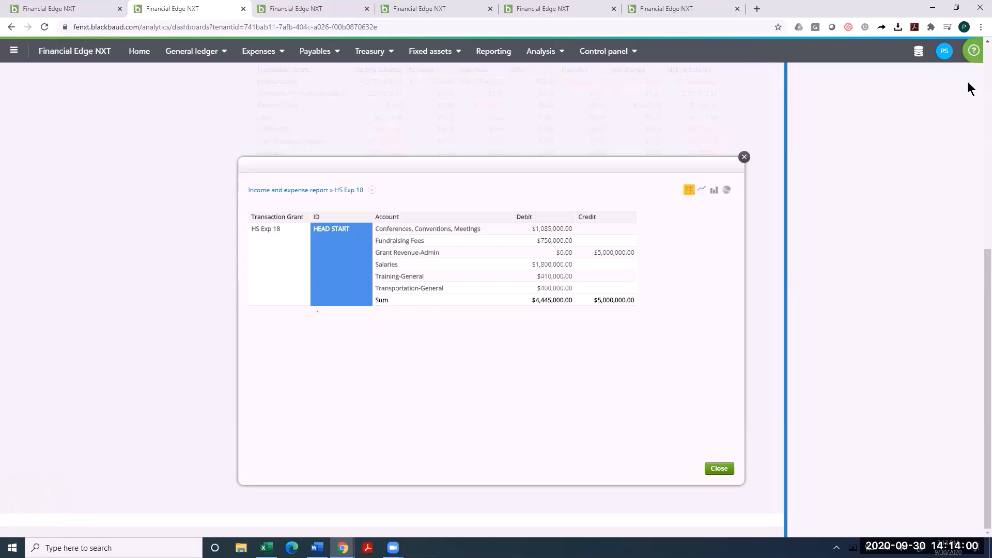
pyautogui.click(720, 469)
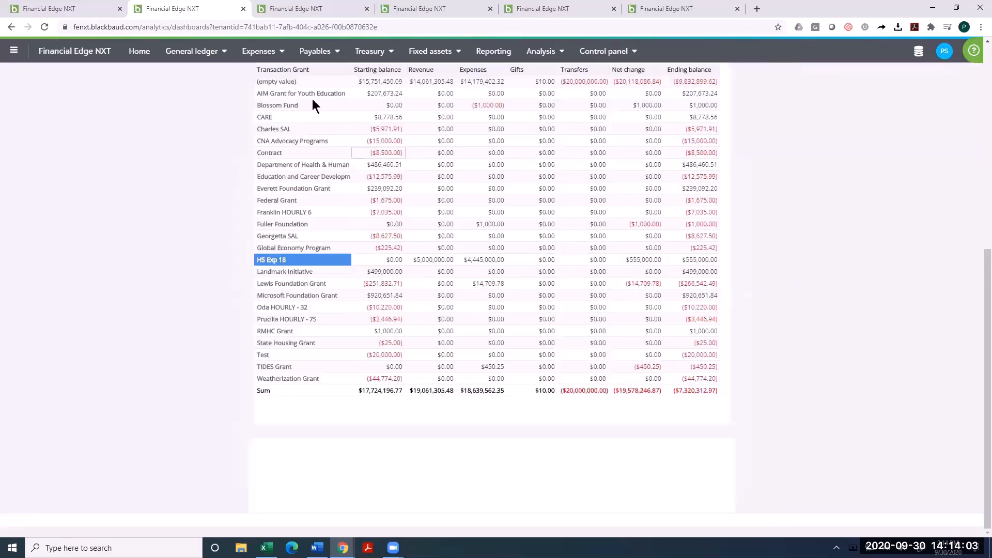
# Open the General ledger Grants list and add the Date created column to it.
pyautogui.click(277, 10)
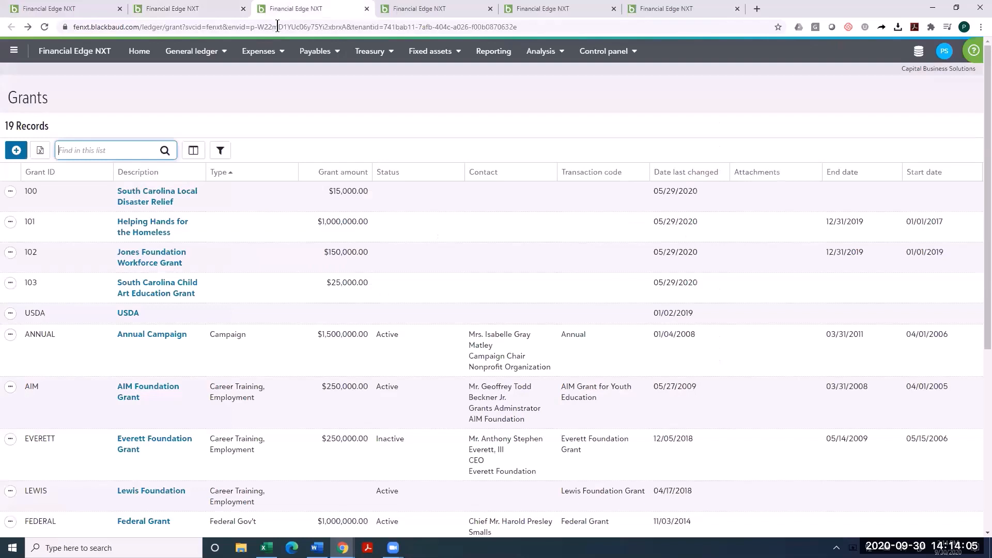
pyautogui.click(214, 60)
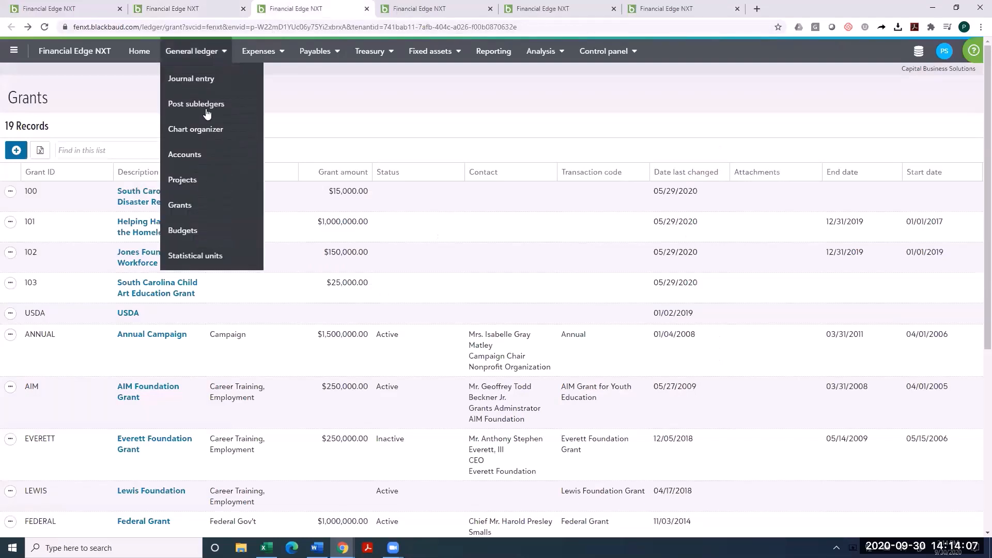
pyautogui.click(193, 212)
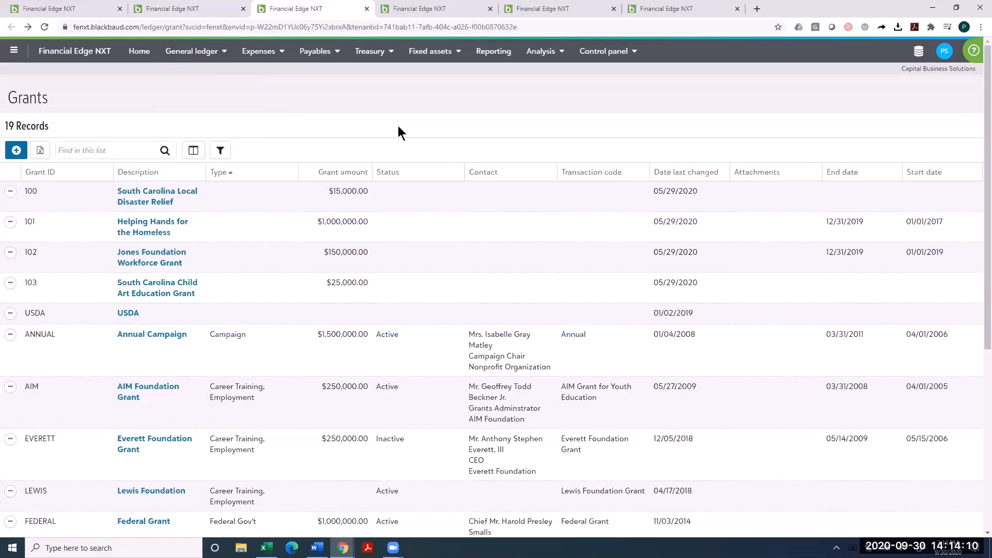
pyautogui.click(194, 152)
pyautogui.click(361, 244)
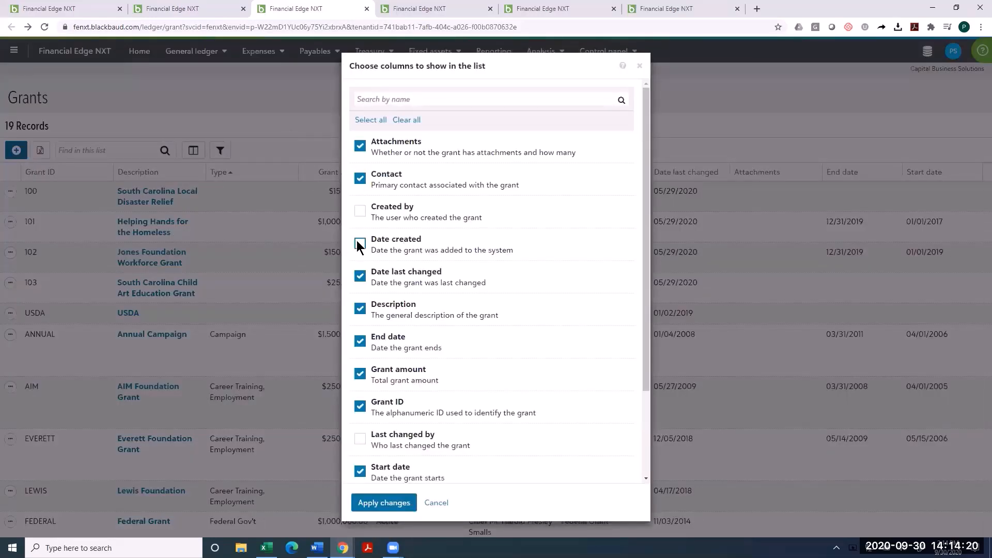
pyautogui.click(390, 503)
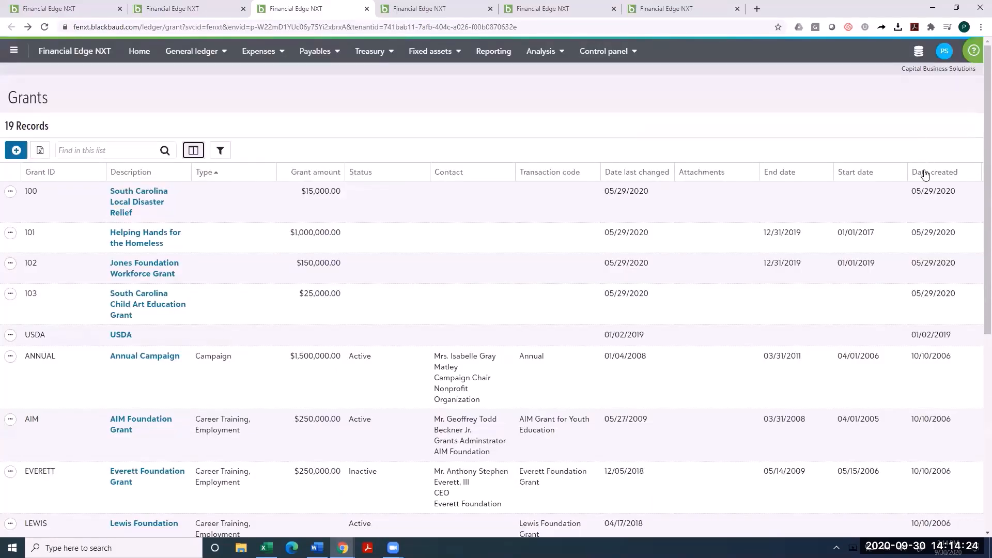
# Move the Date created column between Description and Type, and sort the grants by creation date with the newest first.
pyautogui.moveTo(925, 176); pyautogui.dragTo(253, 188)
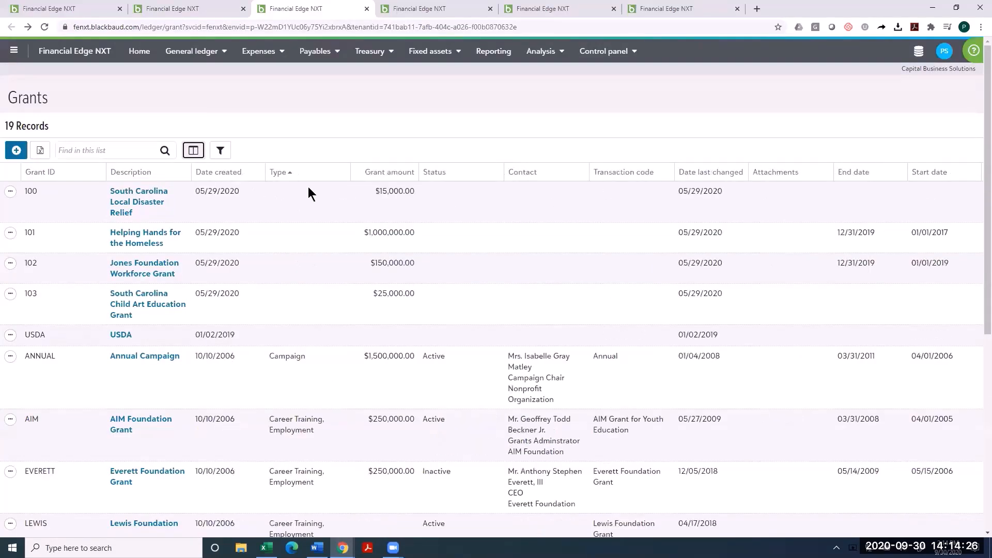
pyautogui.click(222, 174)
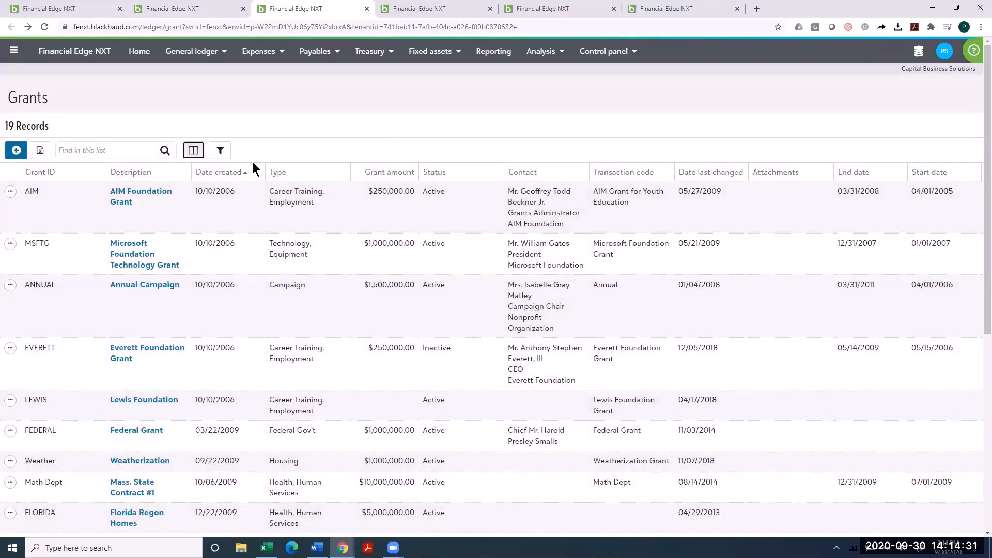
pyautogui.click(247, 172)
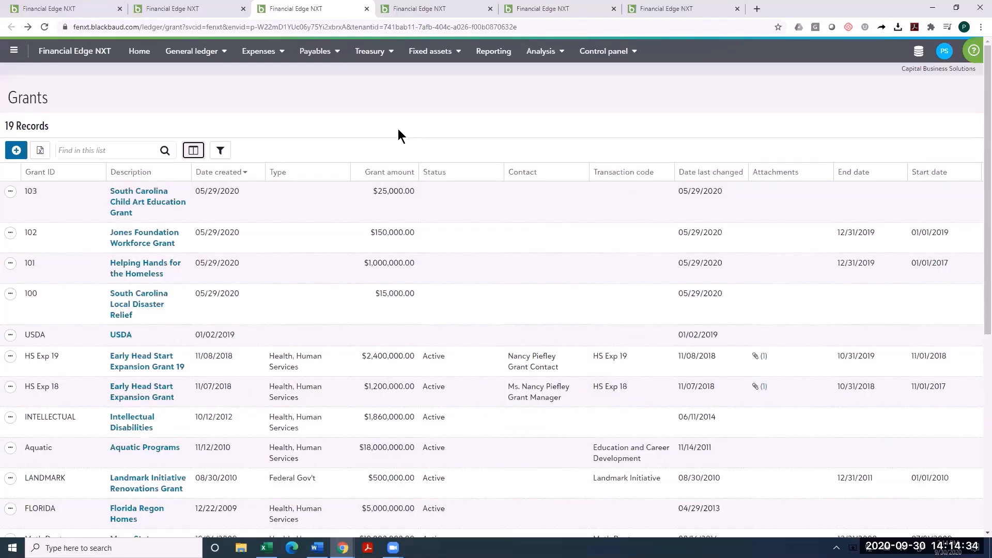
# Search the Grants list for "hs" and open the HS Exp 18 grant record.
pyautogui.click(114, 148)
pyautogui.write('hs')
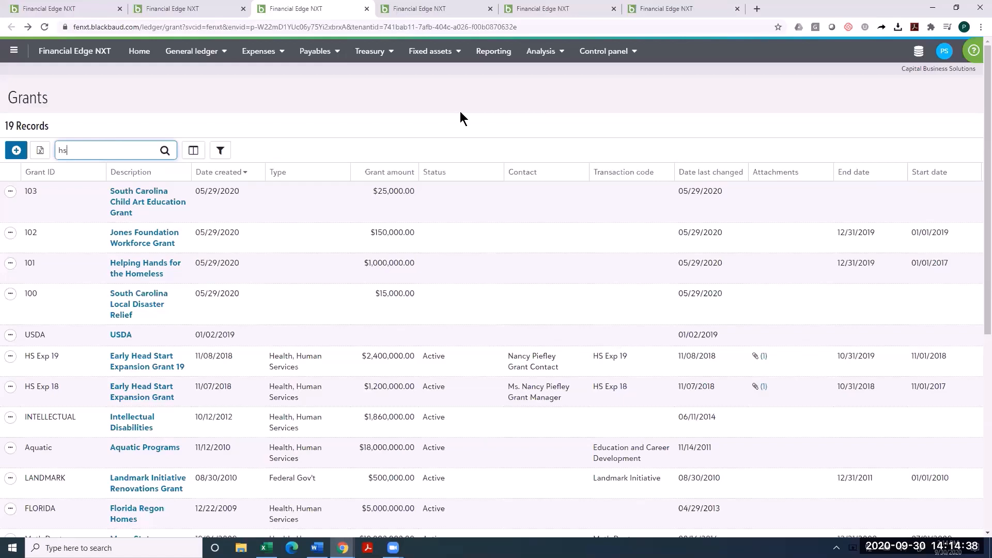
pyautogui.press('Return')
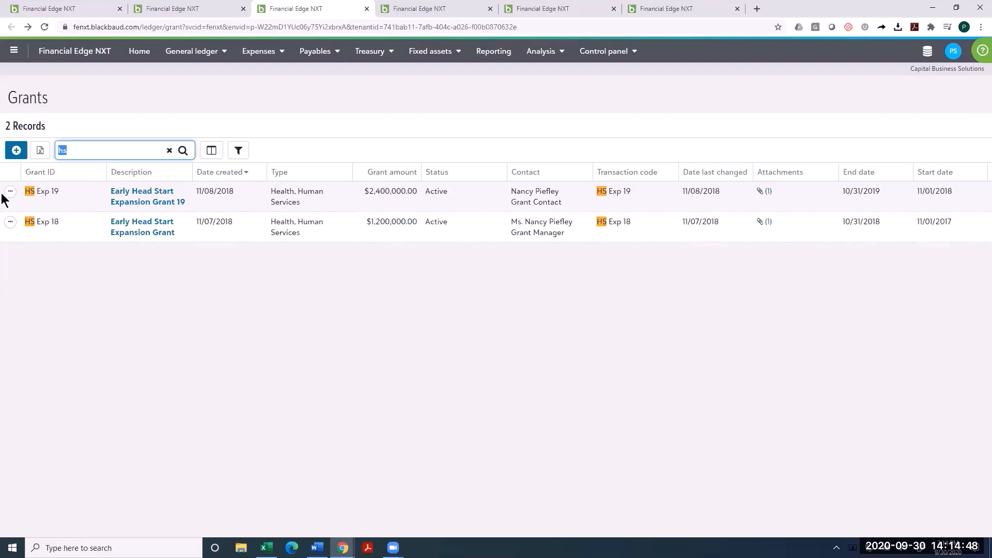
pyautogui.click(10, 222)
pyautogui.click(47, 241)
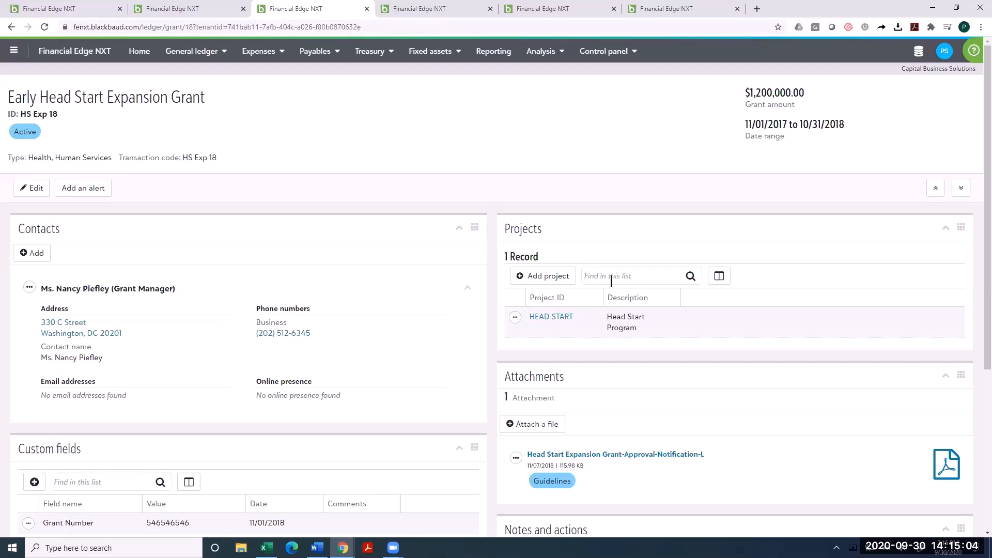
# Preview the Head Start Expansion Grant-Approval-Notification-L attachment, close it, and review the rest of the grant record.
pyautogui.click(591, 454)
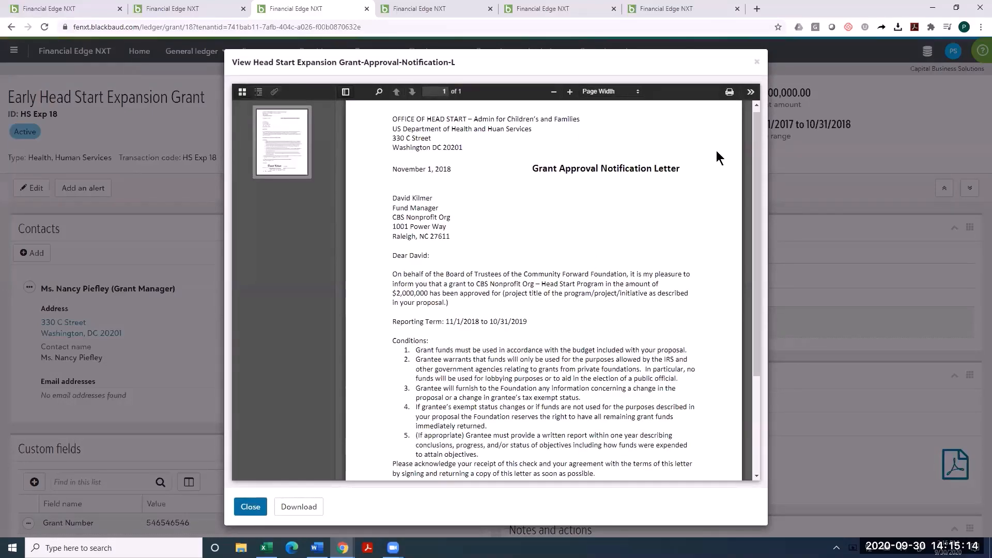
pyautogui.click(758, 63)
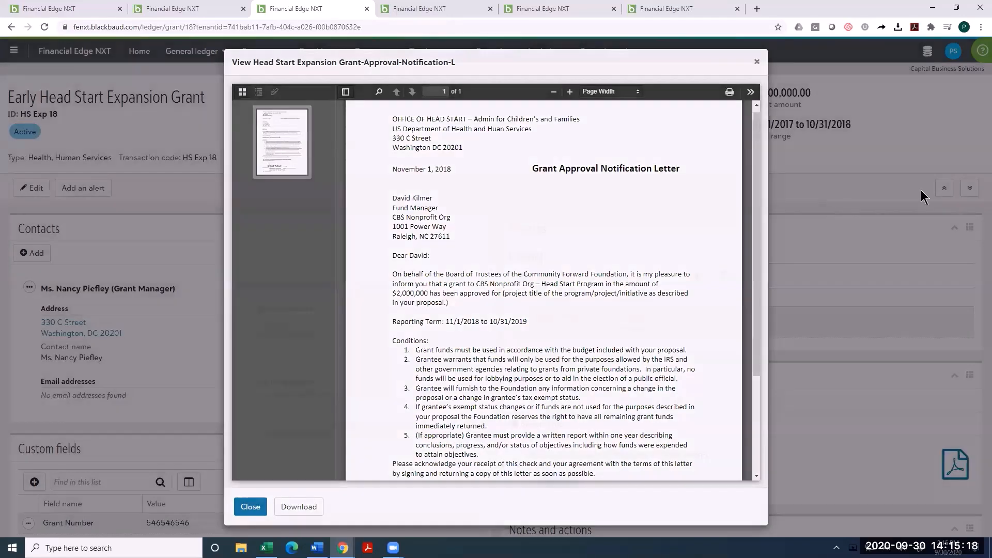
pyautogui.scroll(-3, 978, 212)
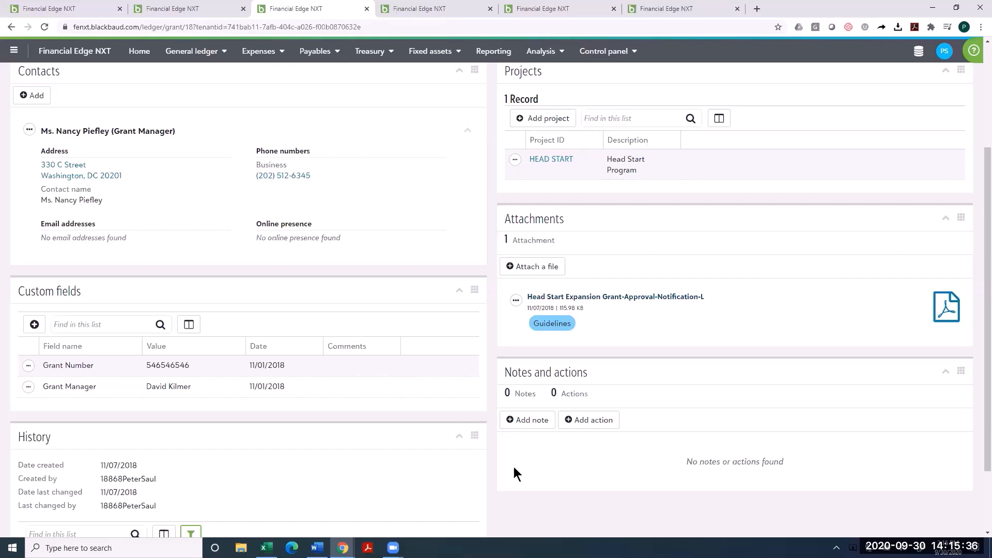
# Start a new action on the grant with type Complete Documentation and the text "Must renew the grant each march".
pyautogui.click(585, 425)
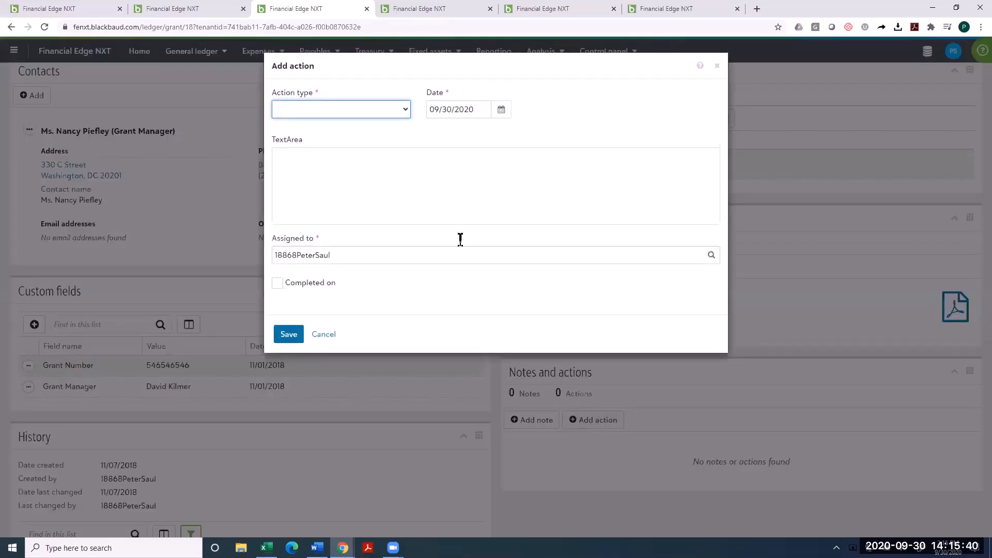
pyautogui.click(406, 111)
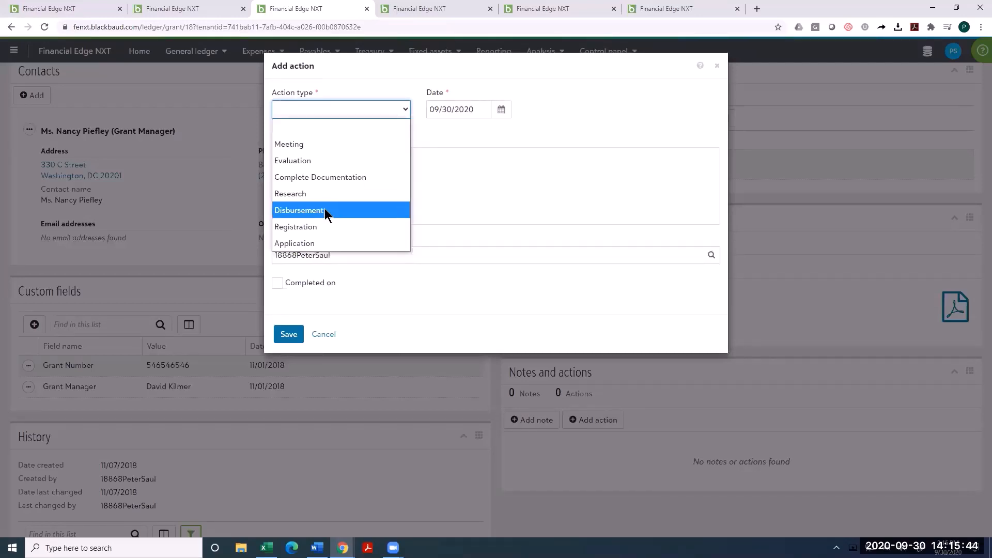
pyautogui.click(331, 179)
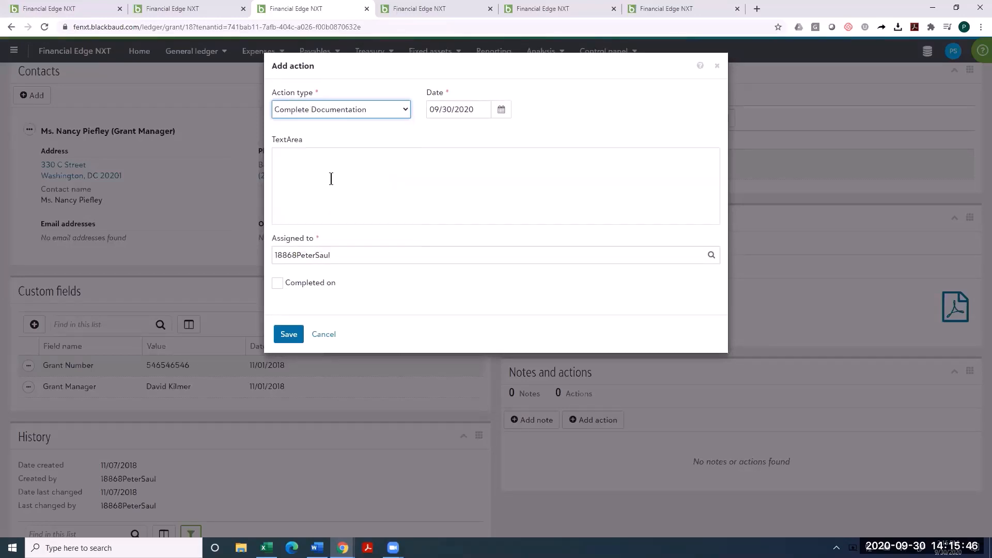
pyautogui.click(308, 160)
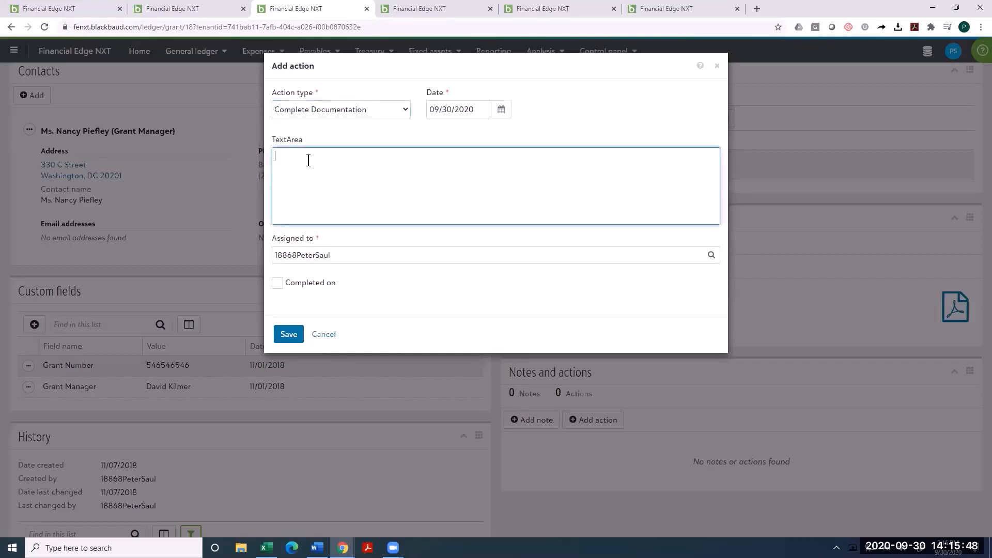
pyautogui.write('Must renew the grant each march')
# Set the action's date to 03/01/2021 using the calendar.
pyautogui.click(501, 109)
pyautogui.click(532, 126)
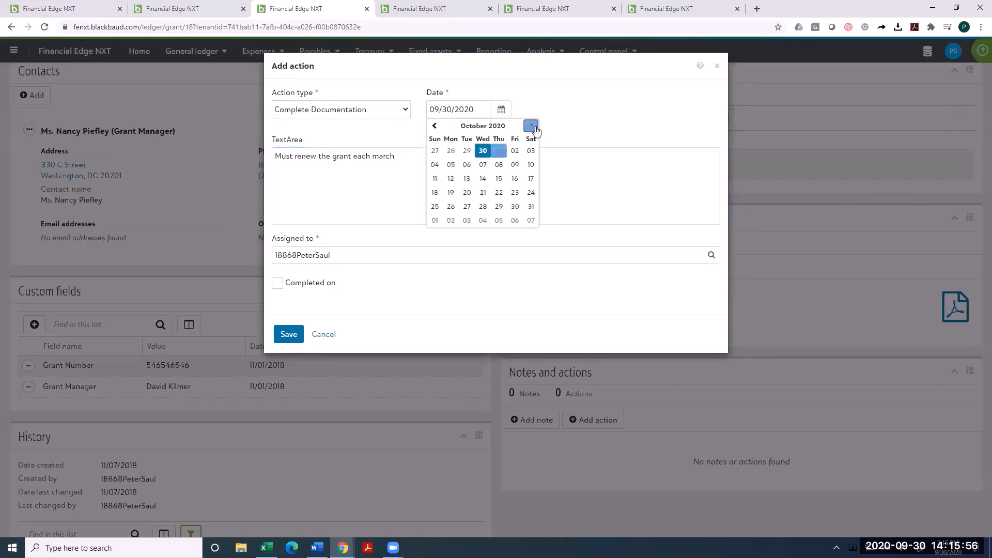
pyautogui.click(532, 126)
pyautogui.click(531, 126)
pyautogui.click(532, 126)
pyautogui.click(531, 127)
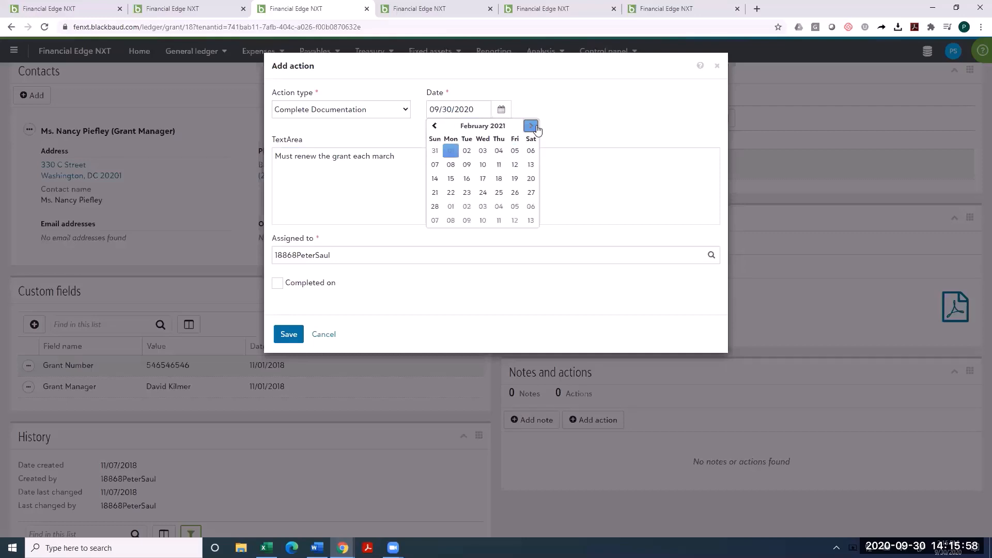
pyautogui.click(532, 126)
pyautogui.click(450, 151)
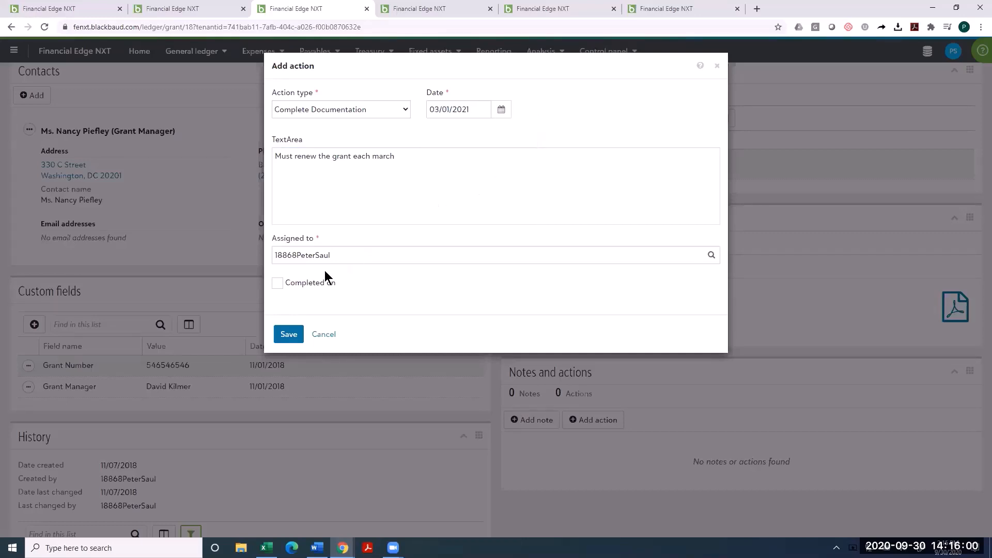
# Assign the action to the second user suggested for "18868" and save it.
pyautogui.click(583, 255)
pyautogui.hotkey('ctrl', 'a')
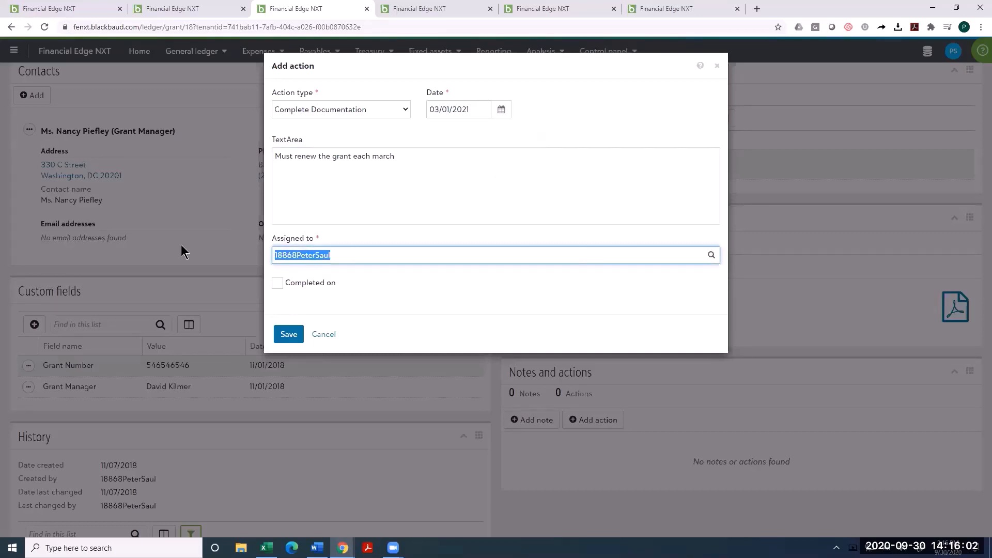
pyautogui.write('18868')
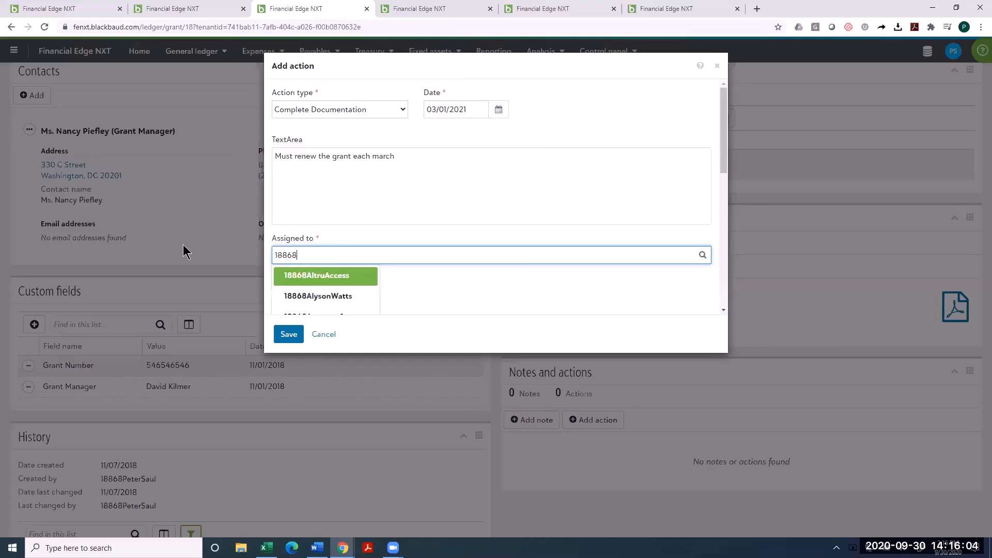
pyautogui.click(336, 298)
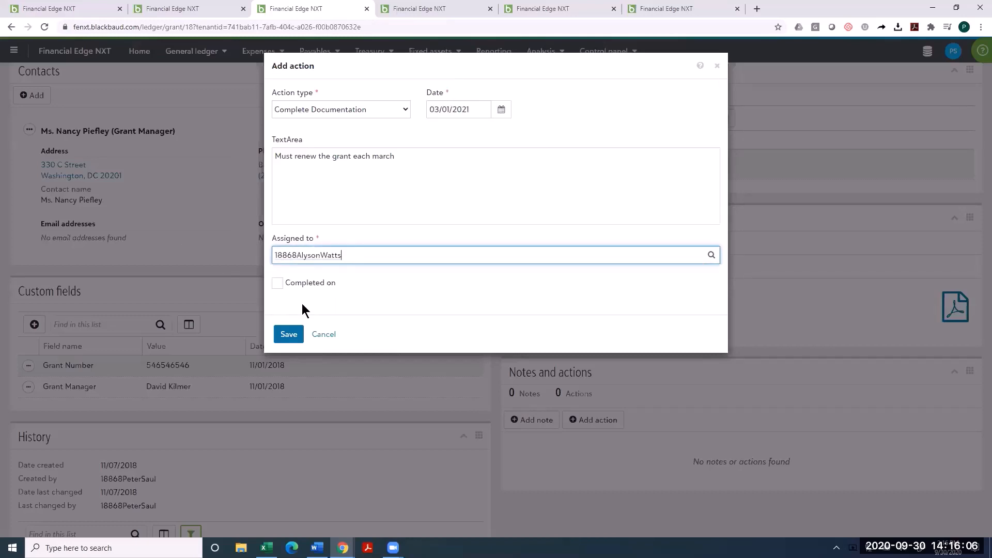
pyautogui.click(289, 336)
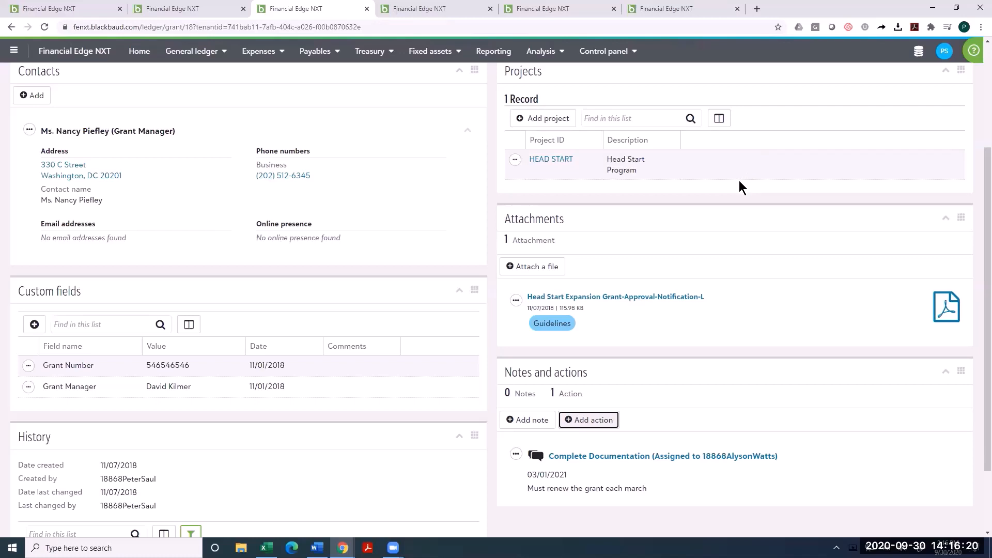
# Run the favorite report HS Exp Grant/Project- Current vs Prior Year- Grant Year and view its output.
pyautogui.scroll(3, 739, 182)
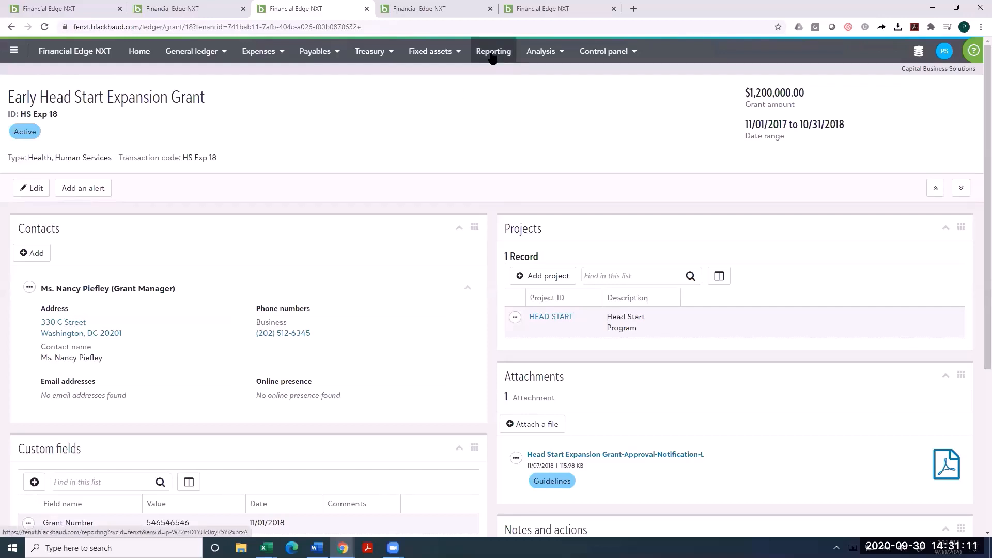
pyautogui.click(423, 10)
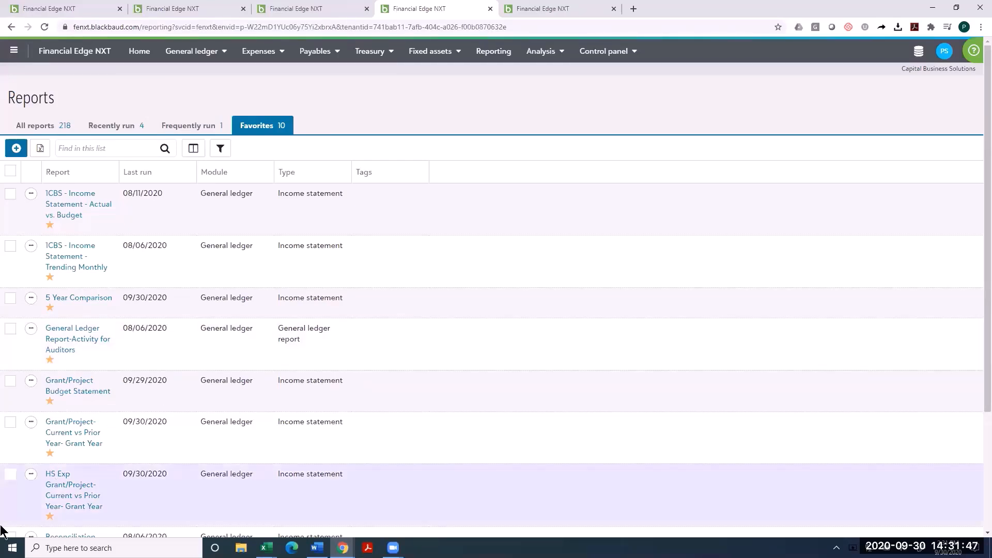
pyautogui.click(31, 475)
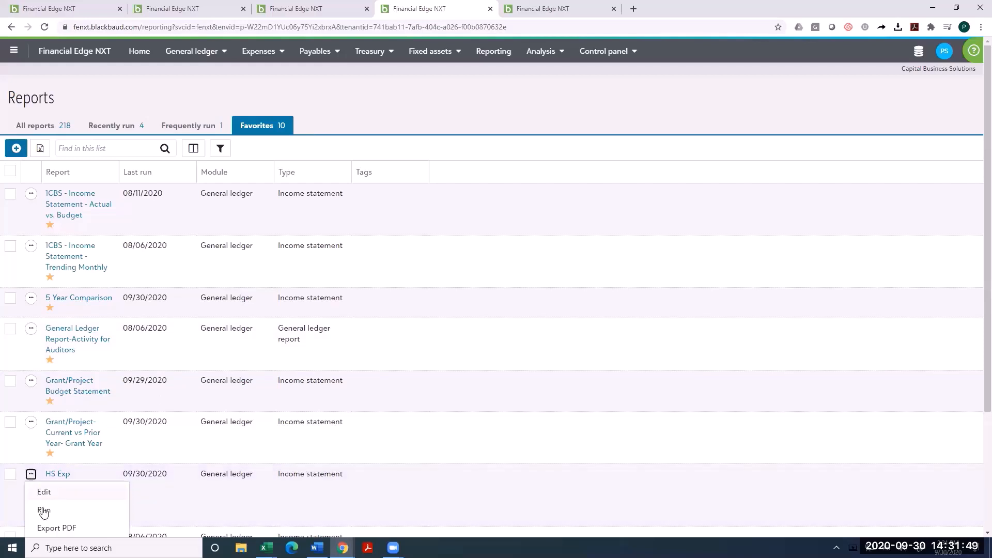
pyautogui.click(42, 511)
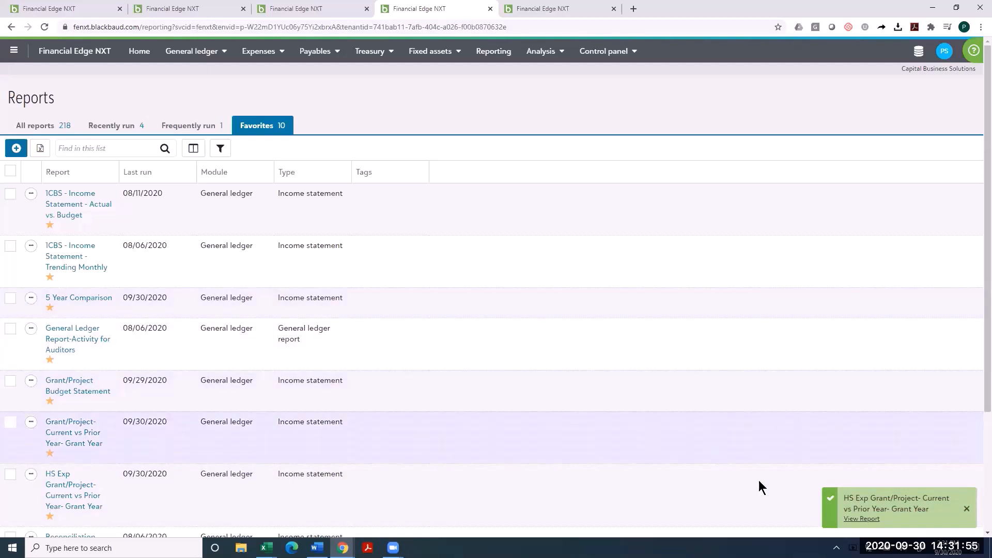
pyautogui.click(861, 519)
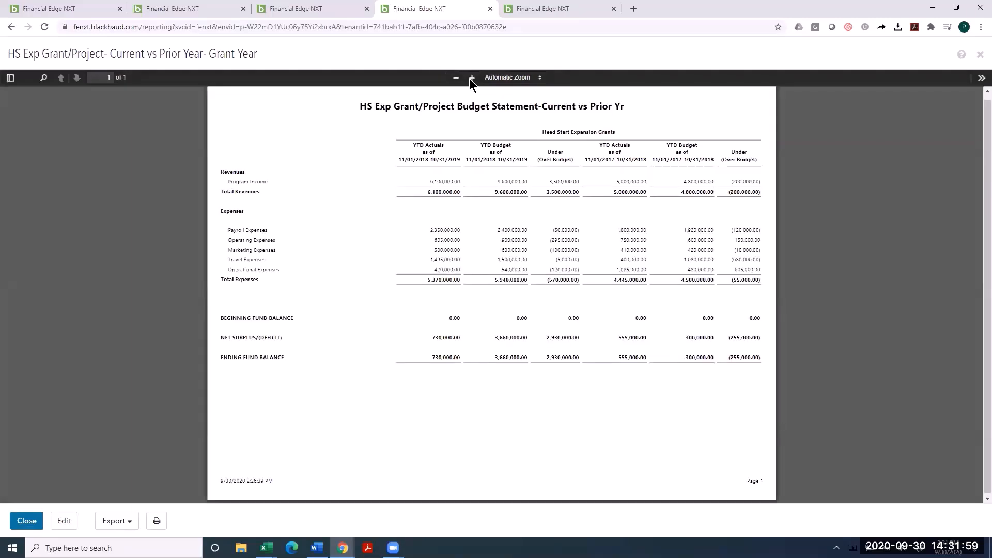
# Enlarge the report to 130% and examine the date range of the first YTD Actuals column.
pyautogui.click(472, 78)
pyautogui.click(472, 78)
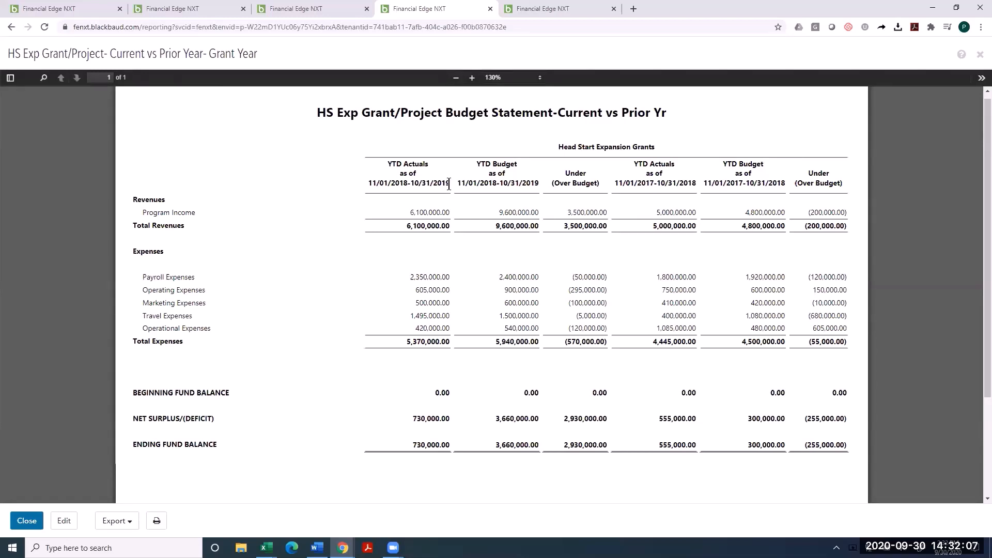
pyautogui.moveTo(452, 181); pyautogui.dragTo(383, 178)
pyautogui.click(366, 186)
# Export the budget statement as an Excel report, return from Excel to Financial Edge NXT, and close the report view.
pyautogui.click(130, 522)
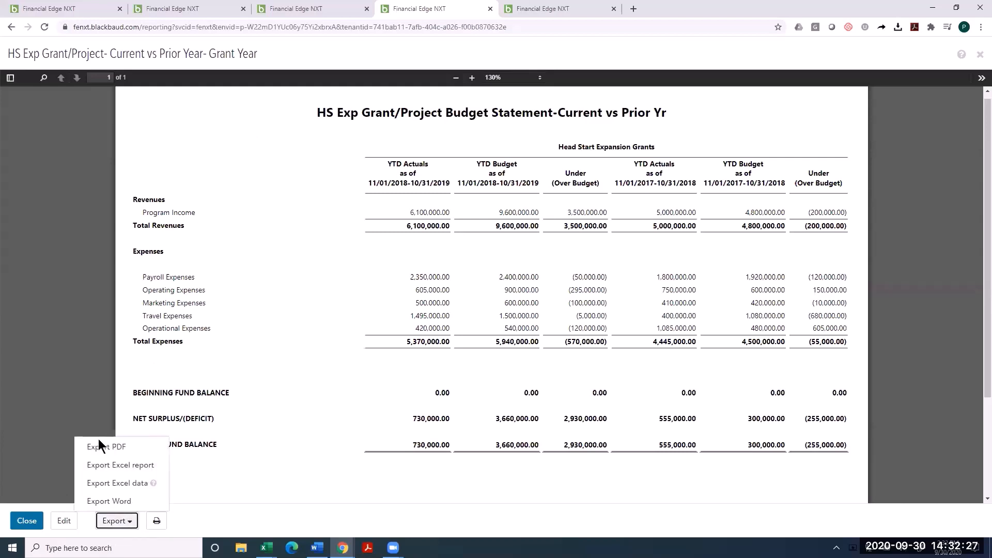
pyautogui.click(114, 466)
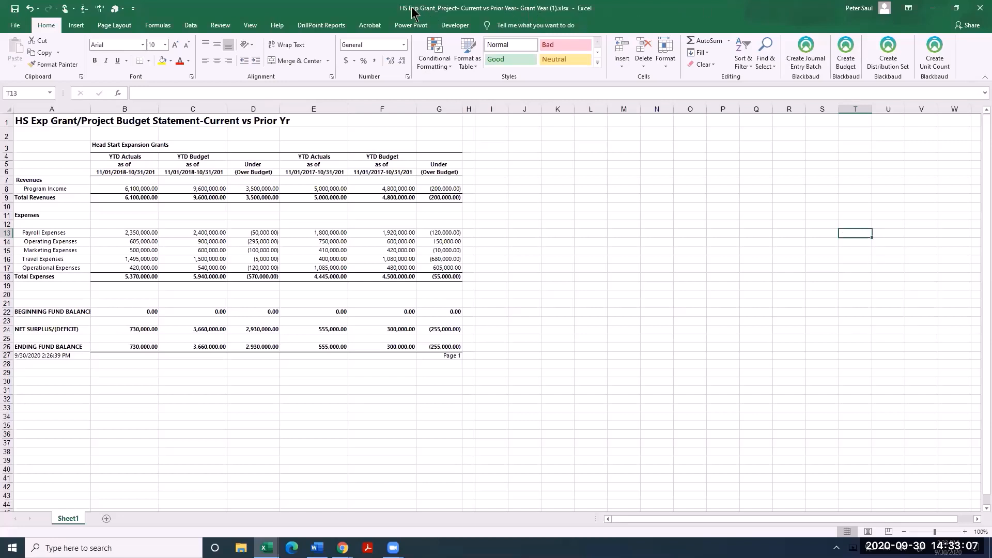
pyautogui.hotkey('alt', 'Tab')
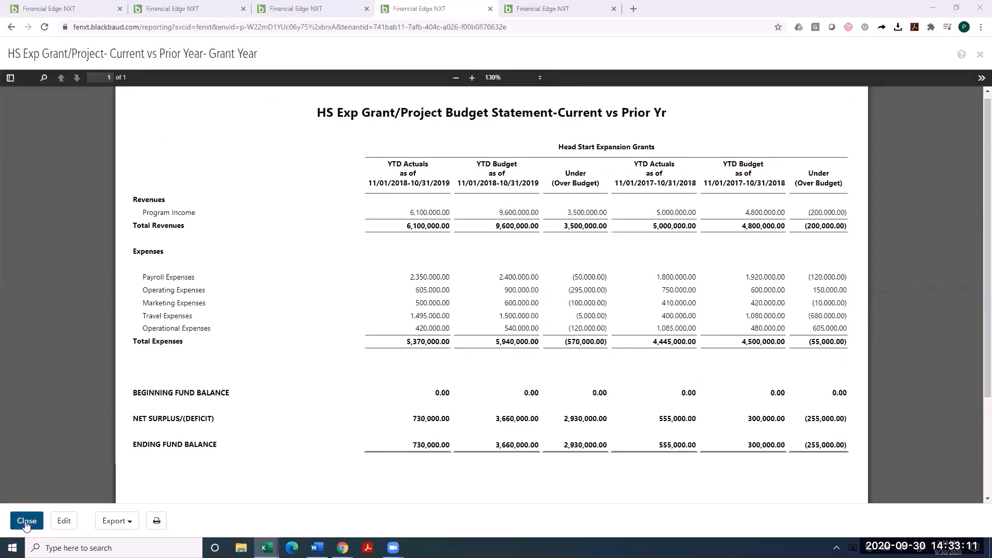
pyautogui.click(26, 521)
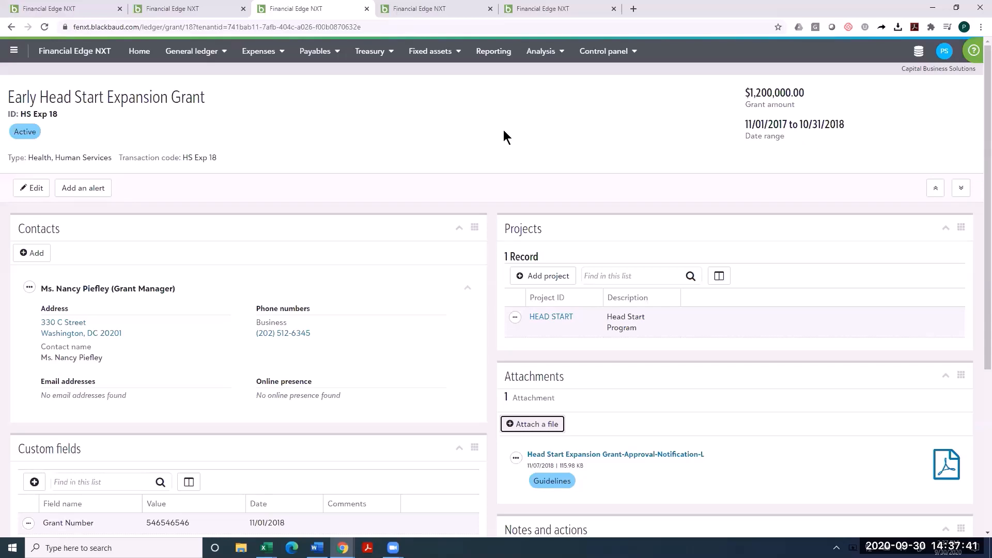
# Go to the general ledger Budgets list and view the HS Exp scenario, the Head Start Expansion Grant Budget.
pyautogui.click(175, 53)
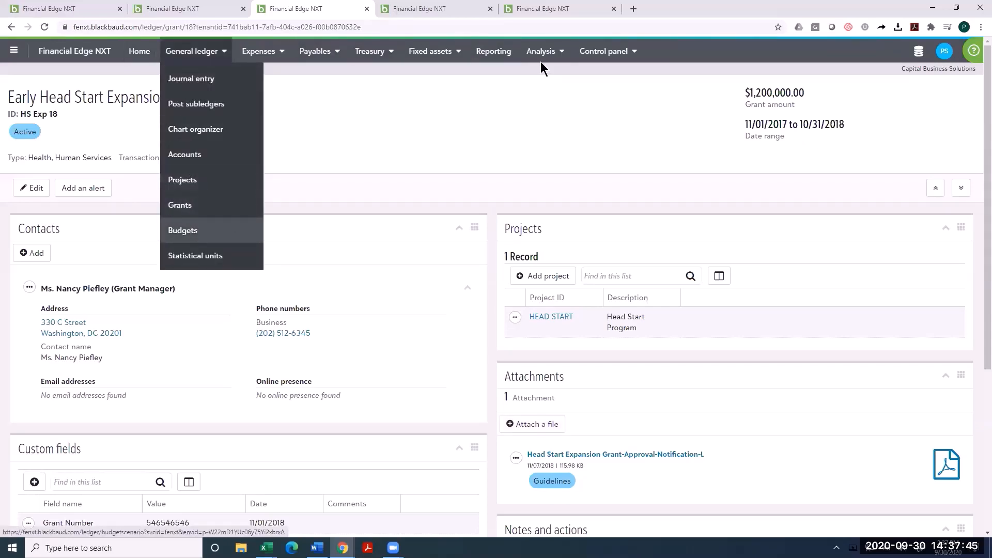
pyautogui.click(539, 11)
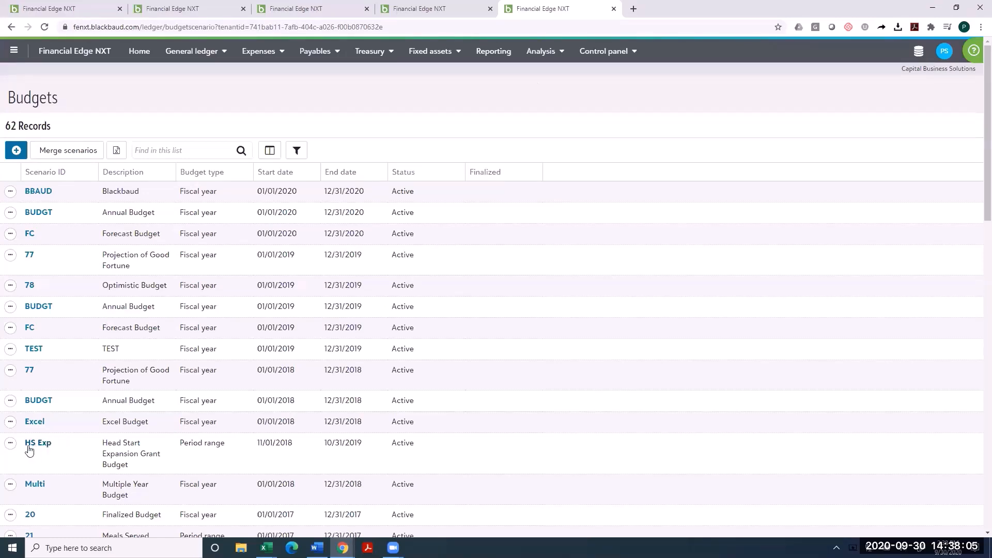
pyautogui.click(10, 444)
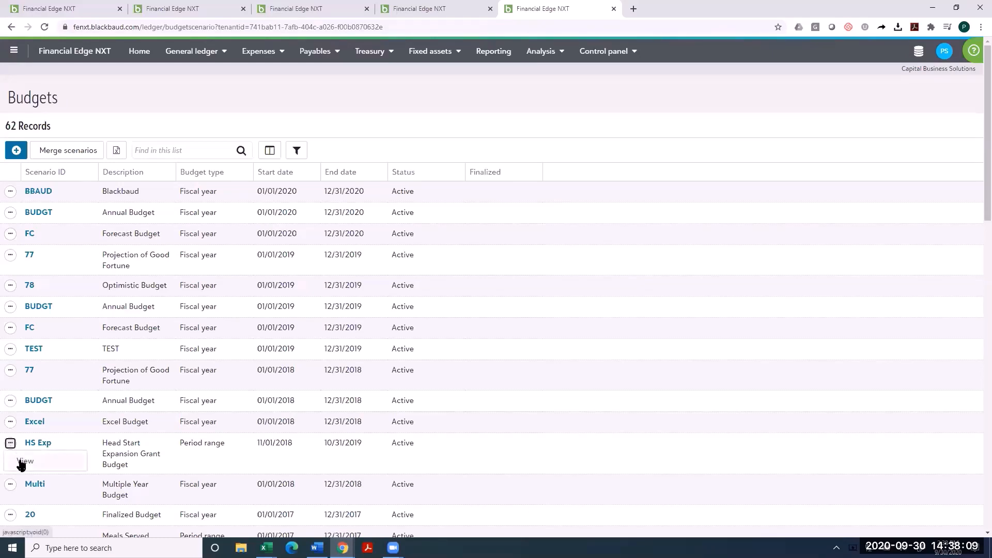
pyautogui.click(22, 461)
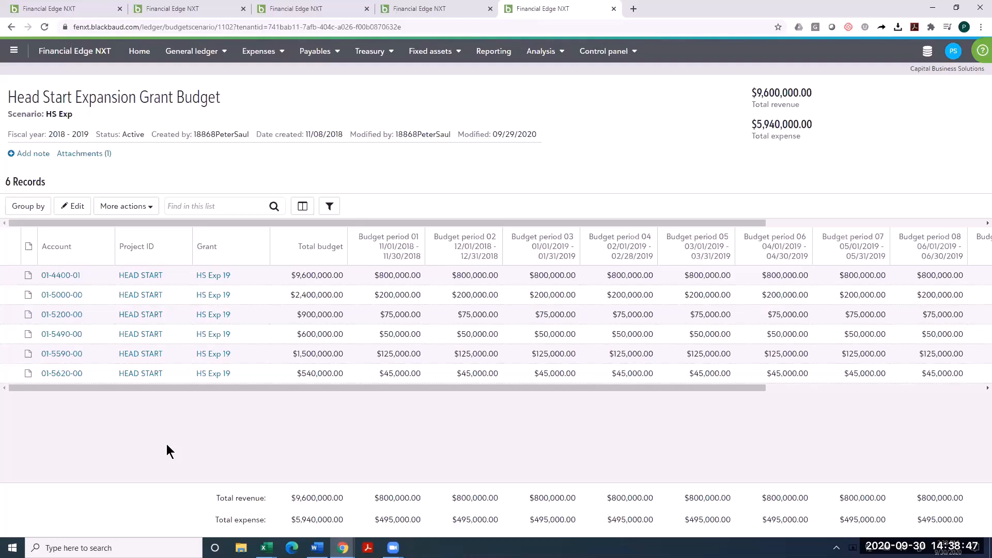
# Edit the HS Exp budget, setting the second account line's total to $2,000,000 and distributing it evenly across the periods.
pyautogui.click(74, 206)
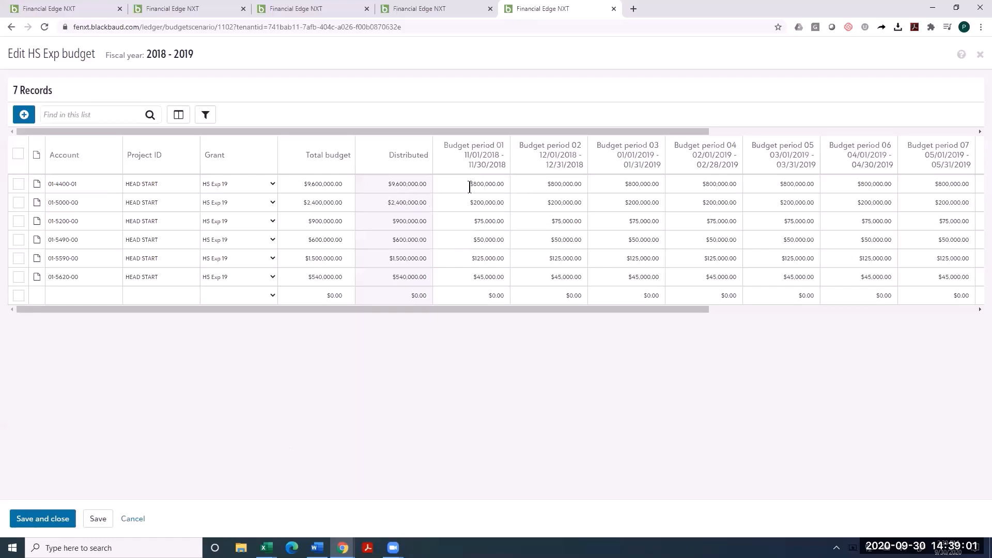
pyautogui.click(311, 203)
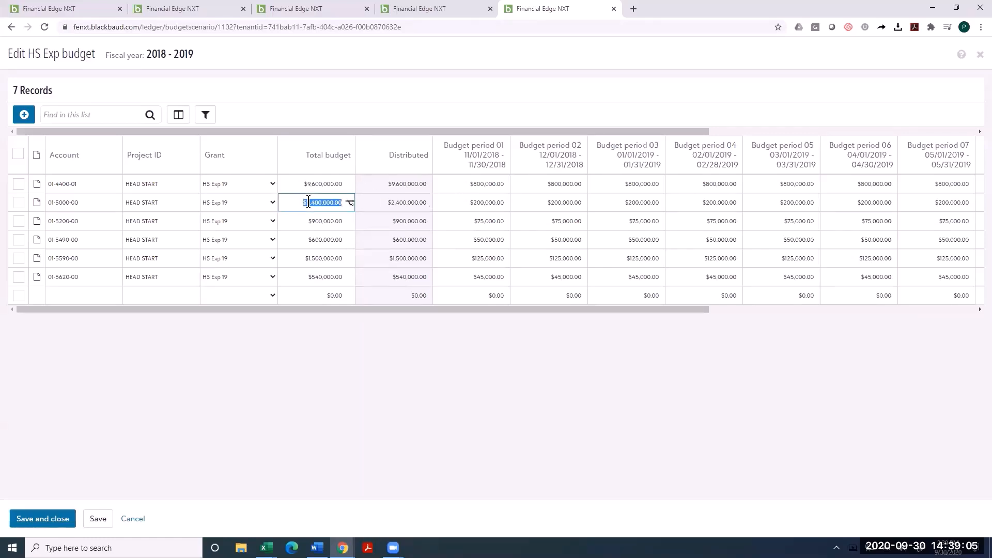
pyautogui.write('2,000,000')
pyautogui.click(351, 203)
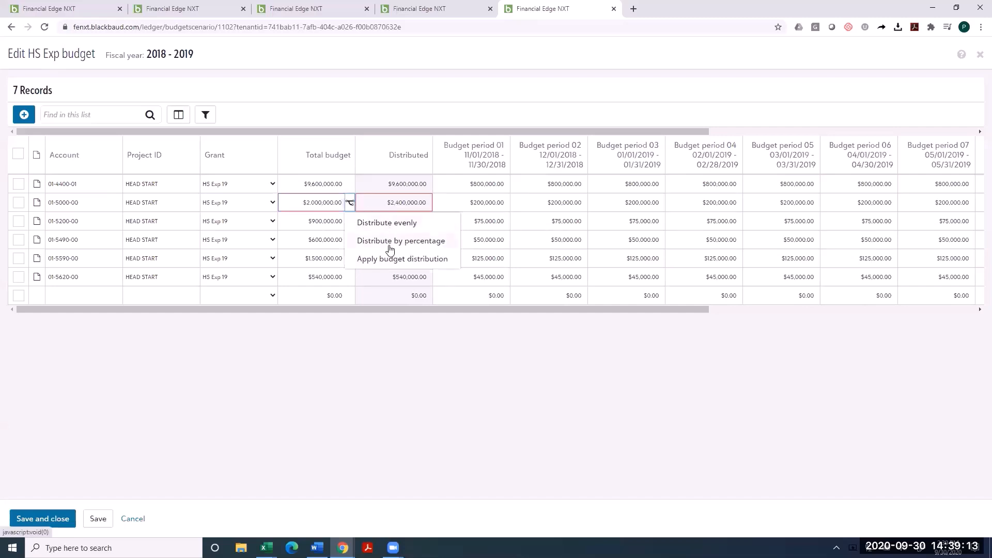
pyautogui.click(387, 223)
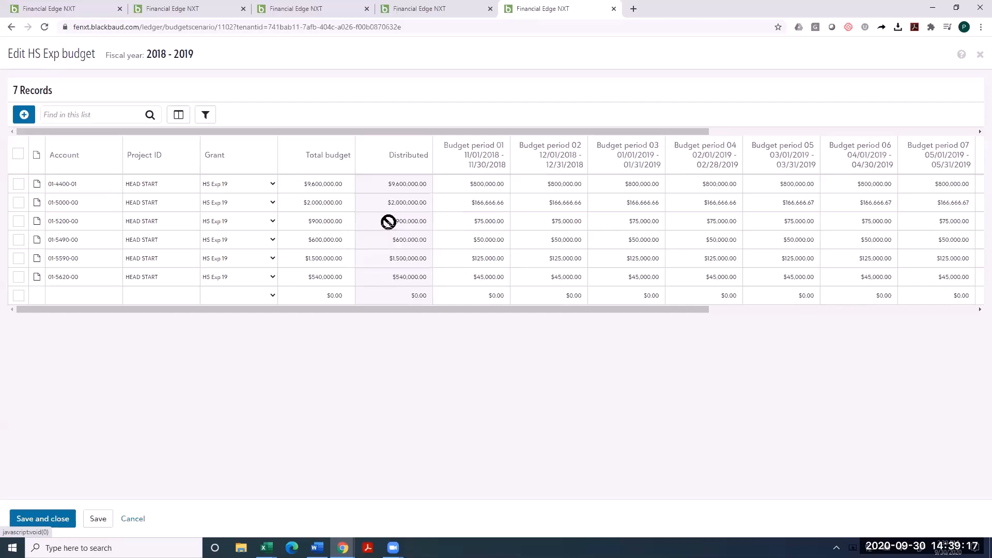
# Select the first three account lines of the HS Exp budget and view the distribution options for them.
pyautogui.click(469, 202)
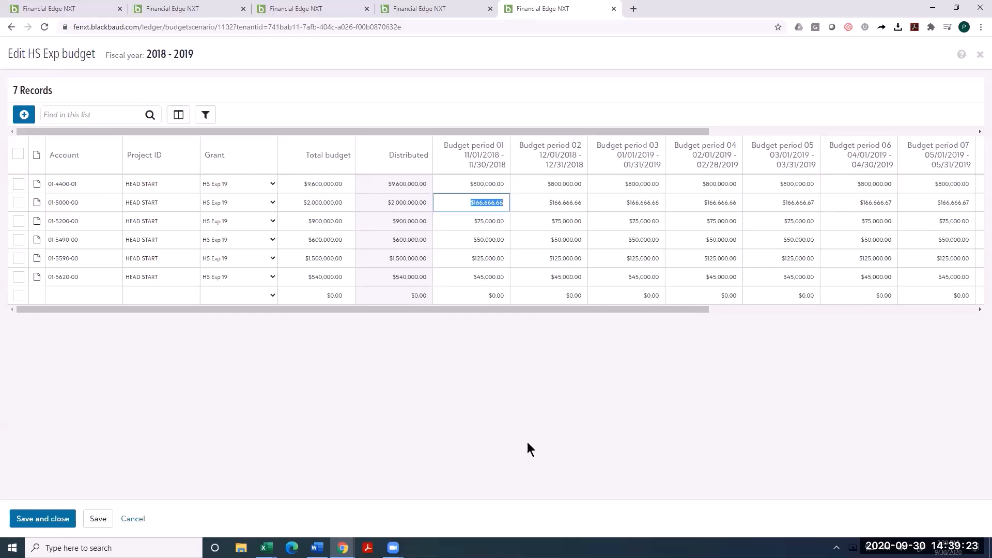
pyautogui.moveTo(307, 208)
pyautogui.click(20, 184)
pyautogui.click(20, 203)
pyautogui.click(19, 221)
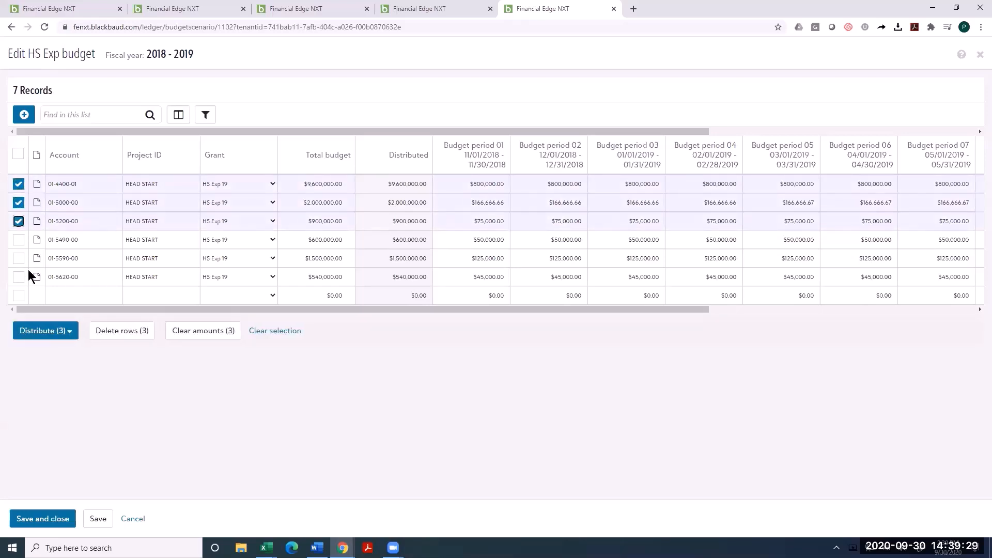
pyautogui.click(61, 343)
pyautogui.click(81, 283)
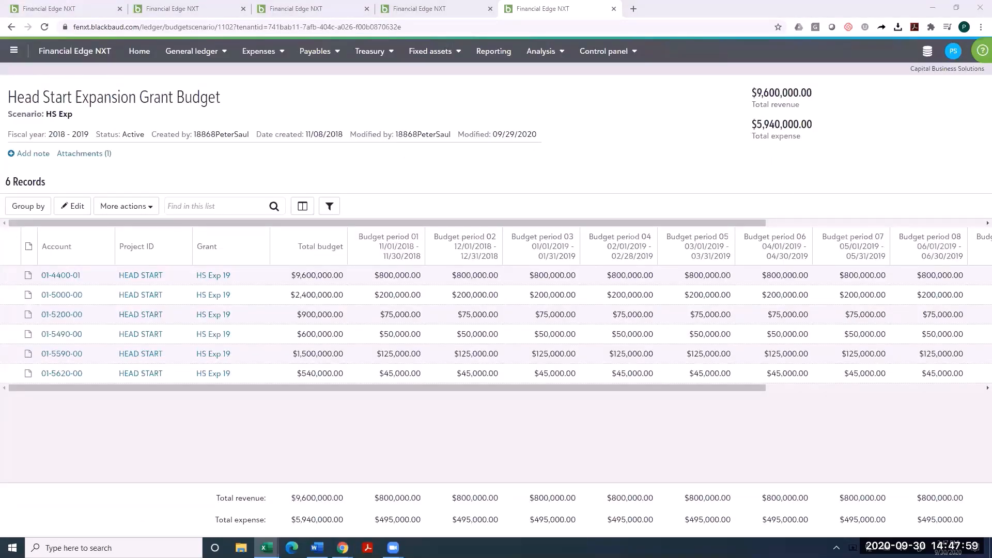
# Switch to Excel and load the existing HS Exp budget scenario for fiscal year 2018 through Budget Creator.
pyautogui.hotkey('alt', 'Tab')
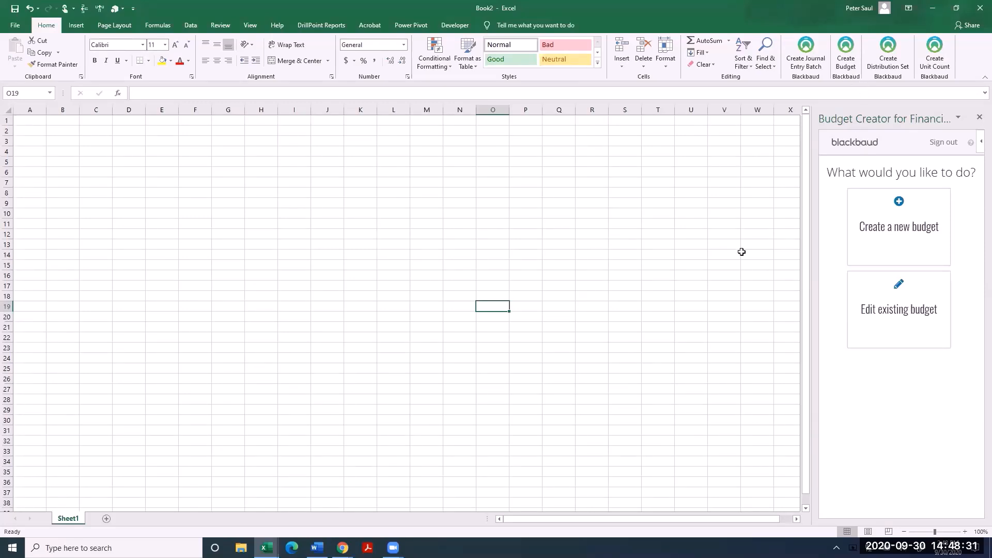
pyautogui.click(884, 294)
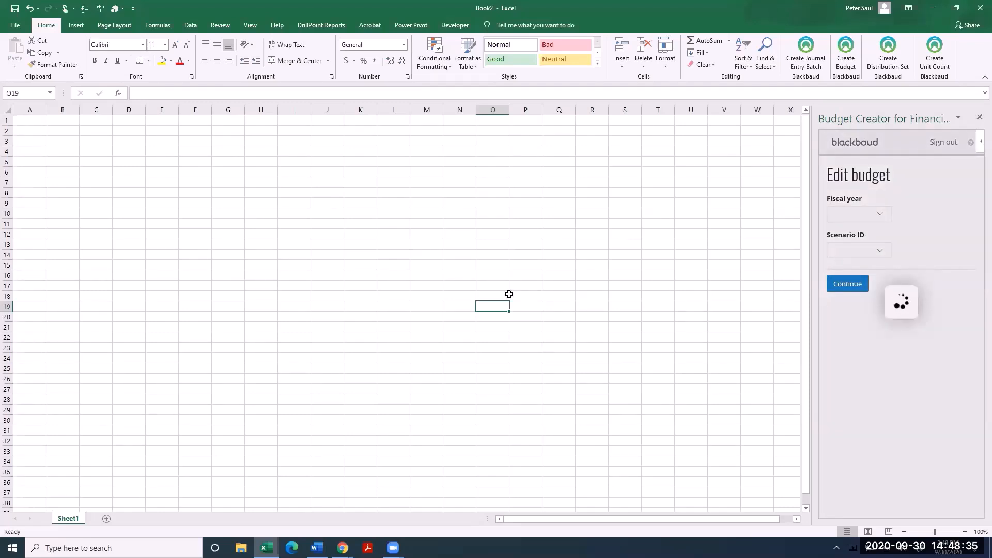
pyautogui.click(884, 209)
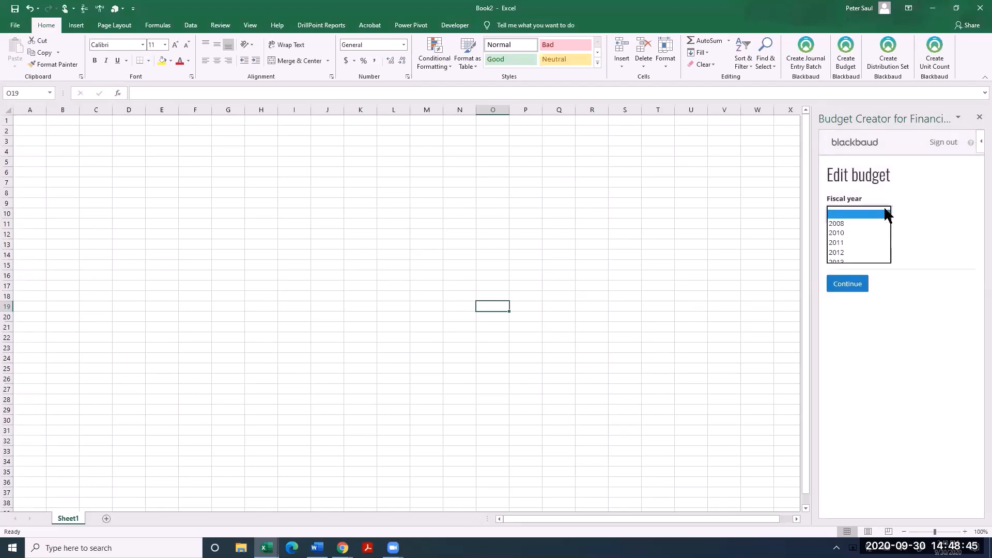
pyautogui.click(853, 311)
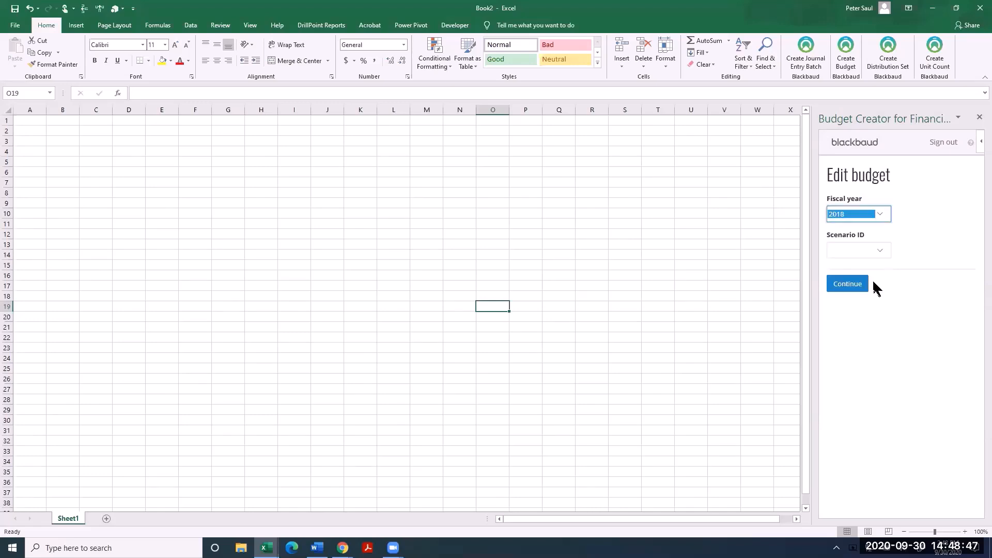
pyautogui.click(880, 252)
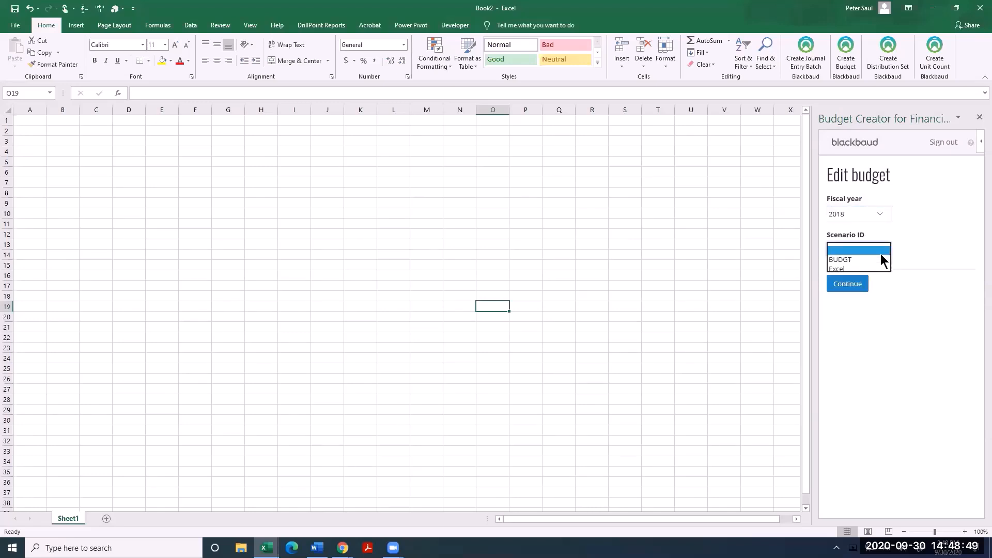
pyautogui.click(857, 279)
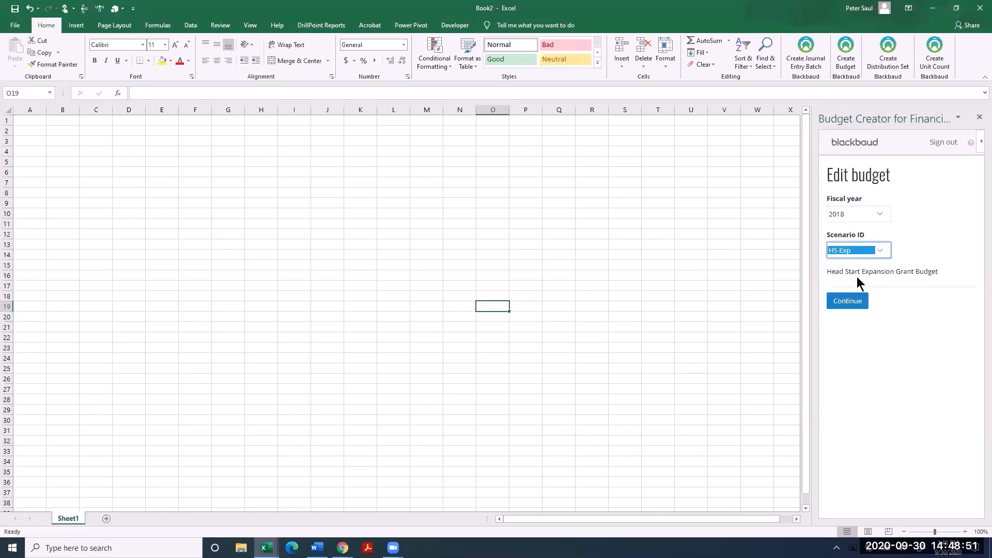
pyautogui.click(856, 300)
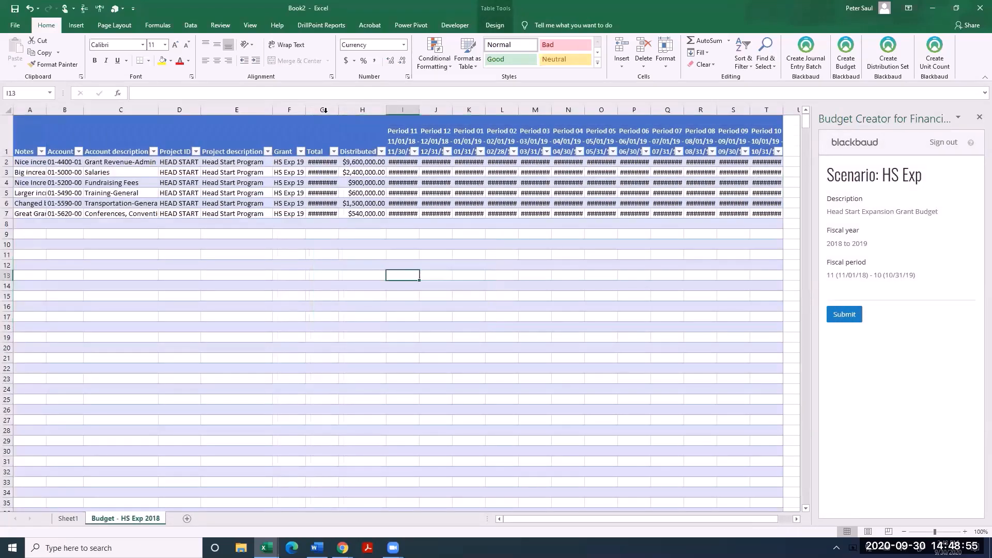
# Auto-fit the widths of the Total, Distributed and period columns so the amounts can be read.
pyautogui.moveTo(324, 110); pyautogui.dragTo(767, 131)
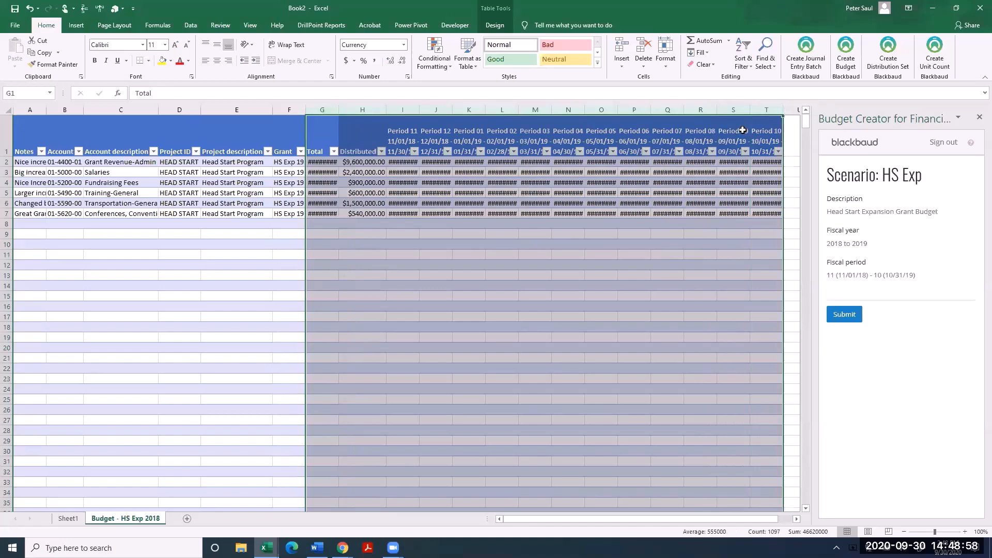
pyautogui.doubleClick(717, 109)
pyautogui.click(462, 399)
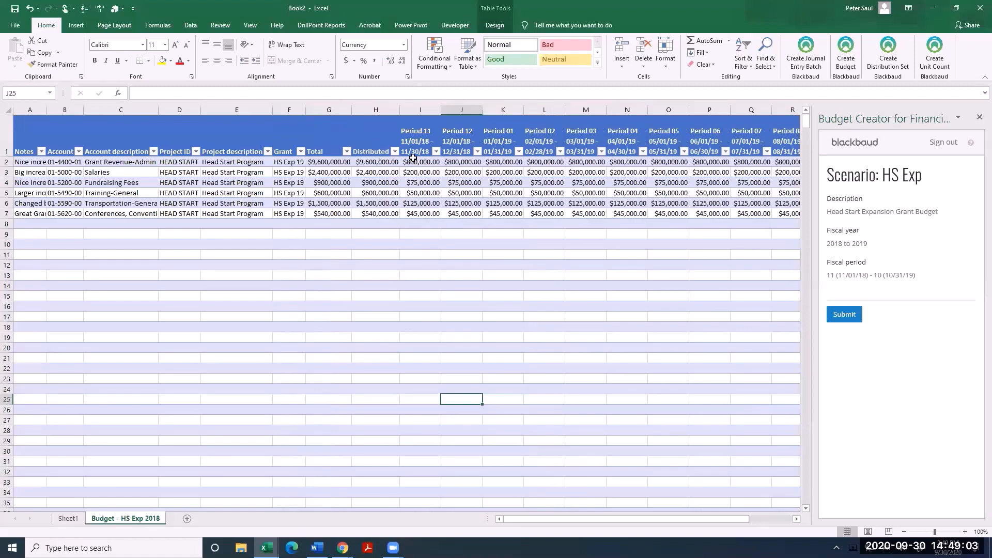
# Set the Period 11 amount of account 01-4400-01 to 810,000.
pyautogui.click(413, 157)
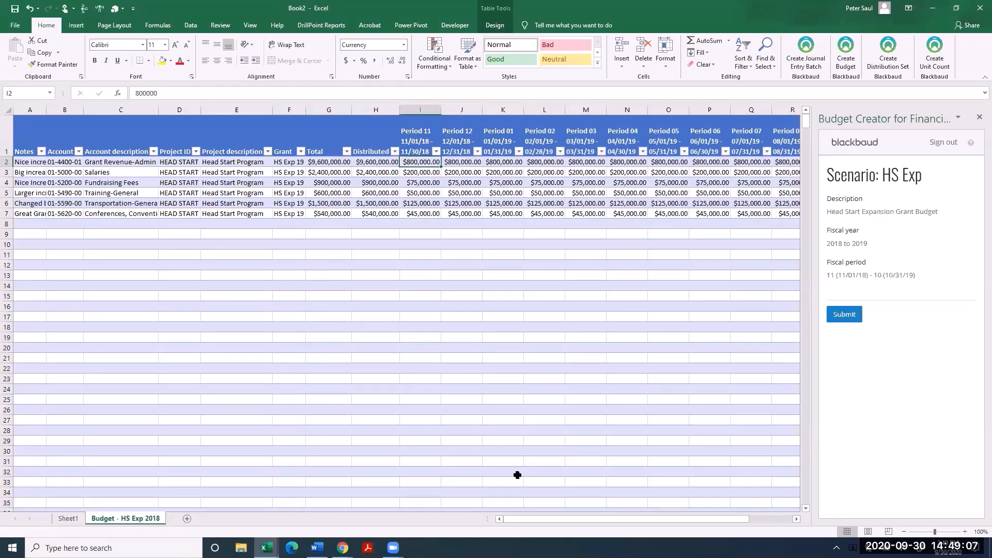
pyautogui.write('810')
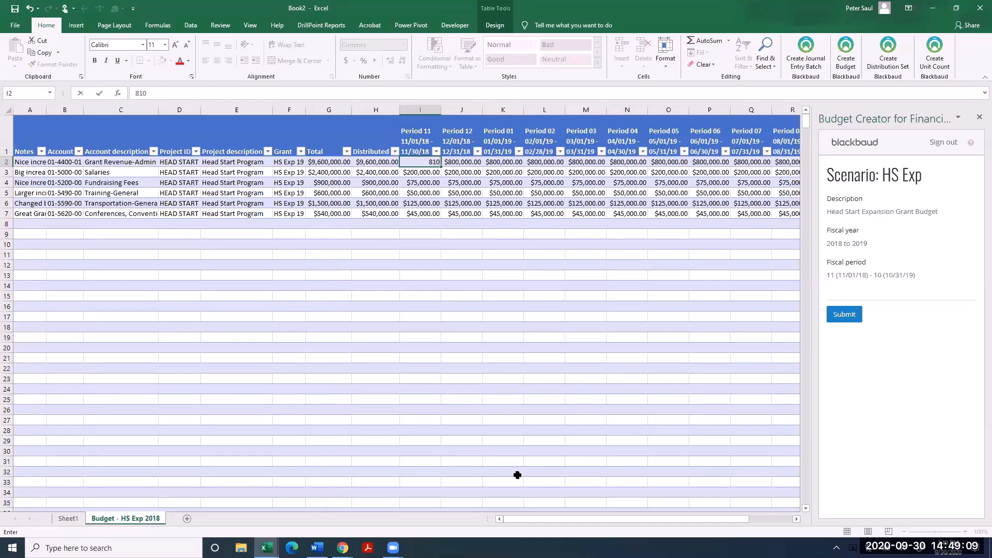
pyautogui.write(',000')
pyautogui.press('Return')
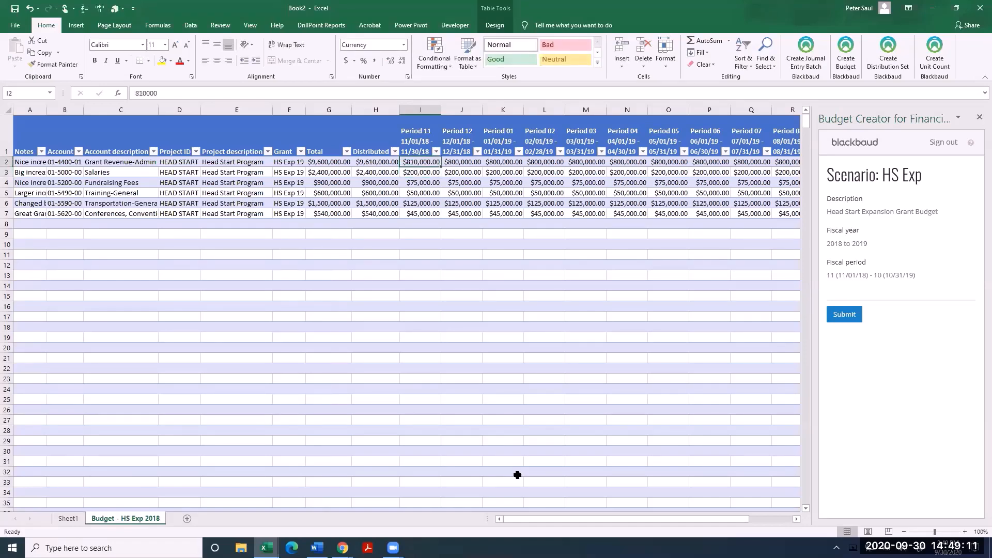
# Fill the Period 11 amount of account 01-4400-01 across the row through Period 10.
pyautogui.hotkey('shift', 'Right')
pyautogui.hotkey('shift', 'Right')
pyautogui.hotkey('shift', 'Right')
pyautogui.hotkey('shift', 'Right')
pyautogui.hotkey('shift', 'Right')
pyautogui.hotkey('shift', 'Right')
pyautogui.hotkey('shift', 'Right')
pyautogui.hotkey('shift', 'Right')
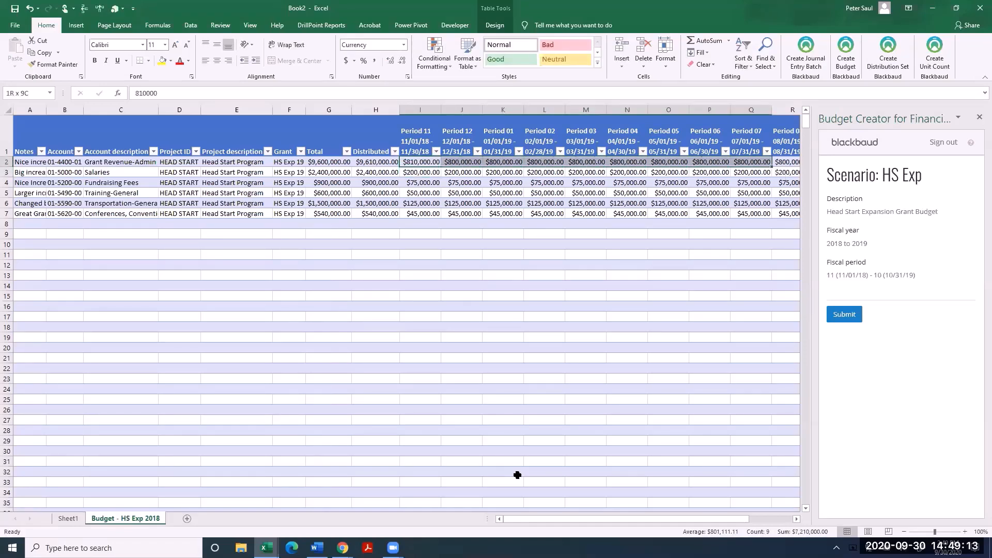
pyautogui.hotkey('shift', 'Right')
pyautogui.hotkey('shift', 'Right')
pyautogui.hotkey('shift', 'Right')
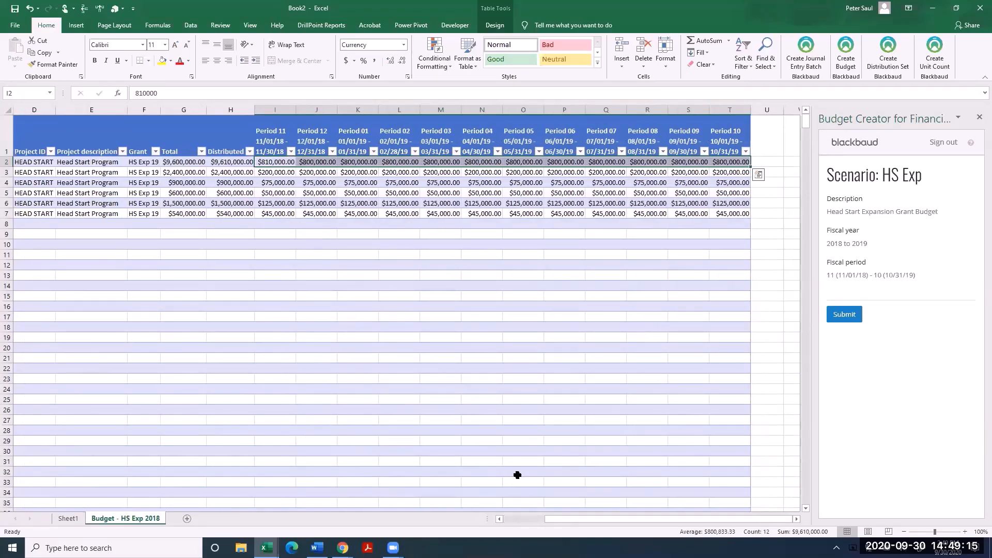
pyautogui.hotkey('ctrl', 'r')
# Set the Total of account 01-4400-01 to 9720000 to match its distributed amount.
pyautogui.press('Left')
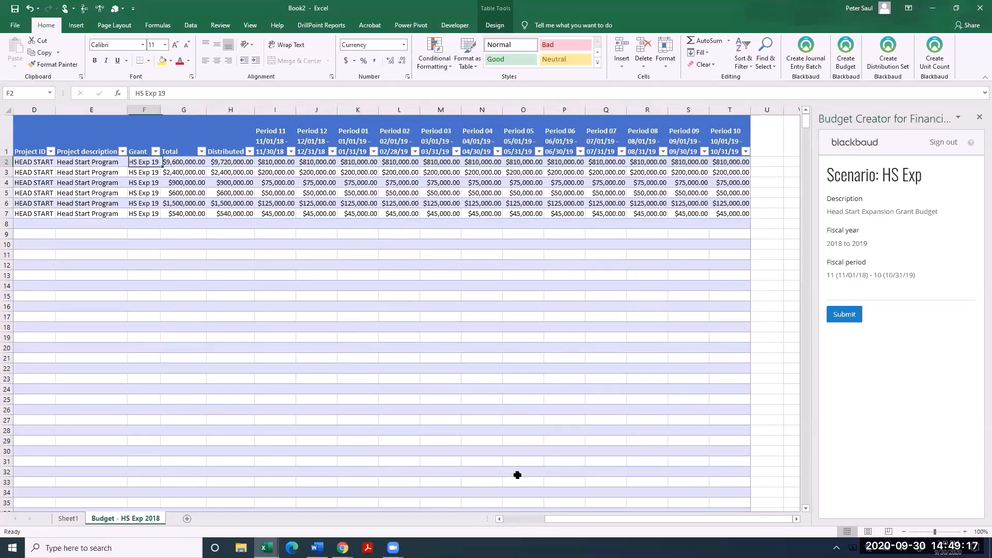
pyautogui.press('Left')
pyautogui.press('Left')
pyautogui.press('Left')
pyautogui.press('Right')
pyautogui.press('Right')
pyautogui.write('9720000')
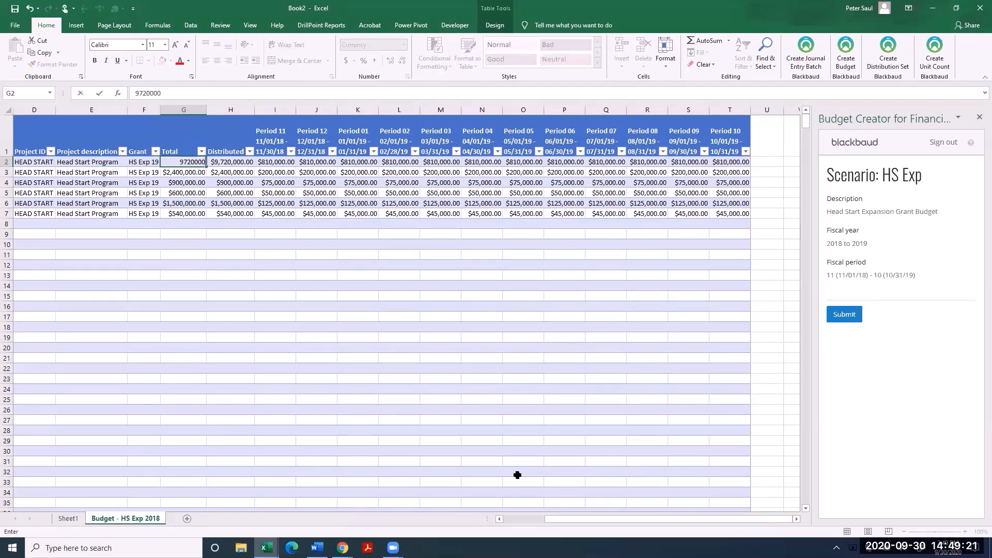
pyautogui.press('Return')
pyautogui.press('Up')
pyautogui.press('Right')
pyautogui.press('Left')
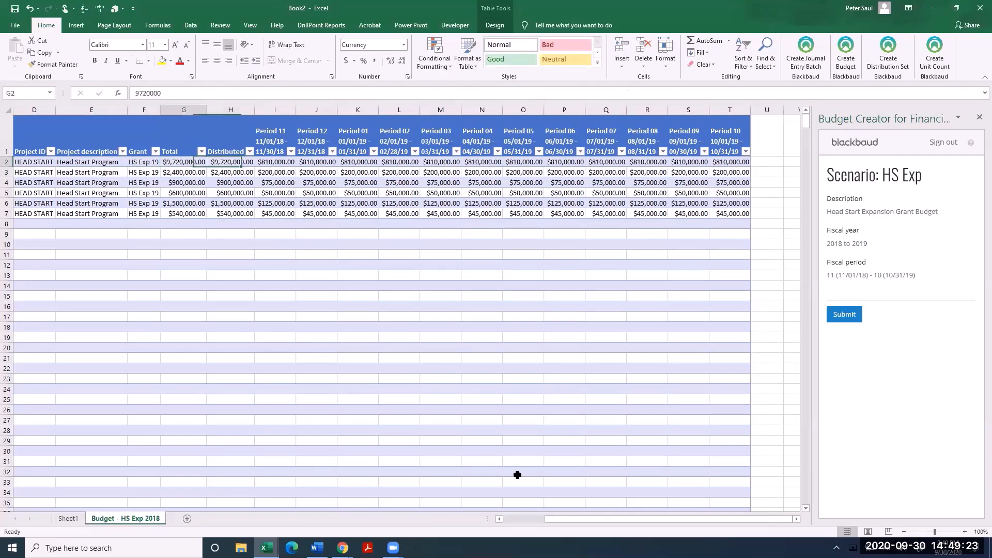
# Replace the note for account 01-4400-01 with "Nice Increase".
pyautogui.press('Left')
pyautogui.press('Left')
pyautogui.press('Left')
pyautogui.press('Left')
pyautogui.press('Left')
pyautogui.press('Left')
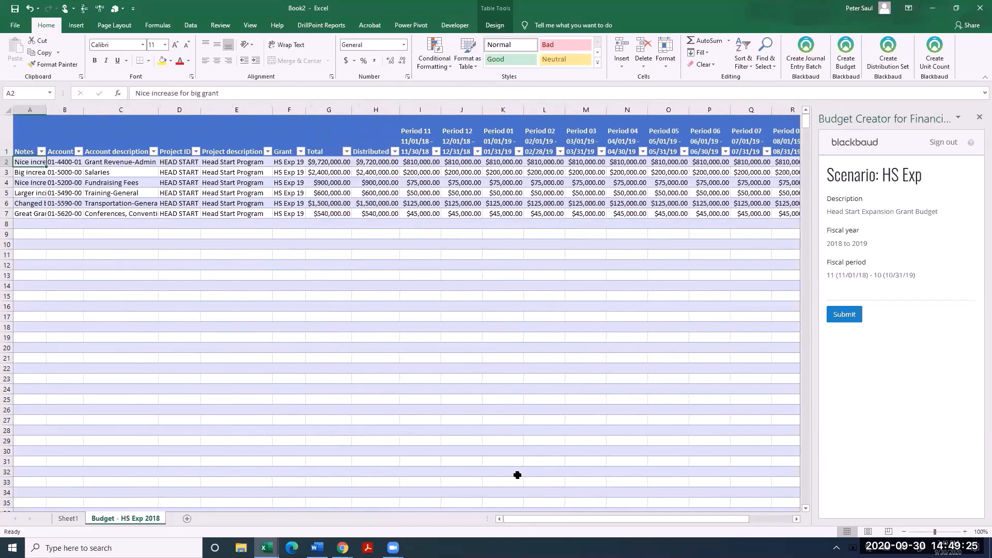
pyautogui.write('Nice increase')
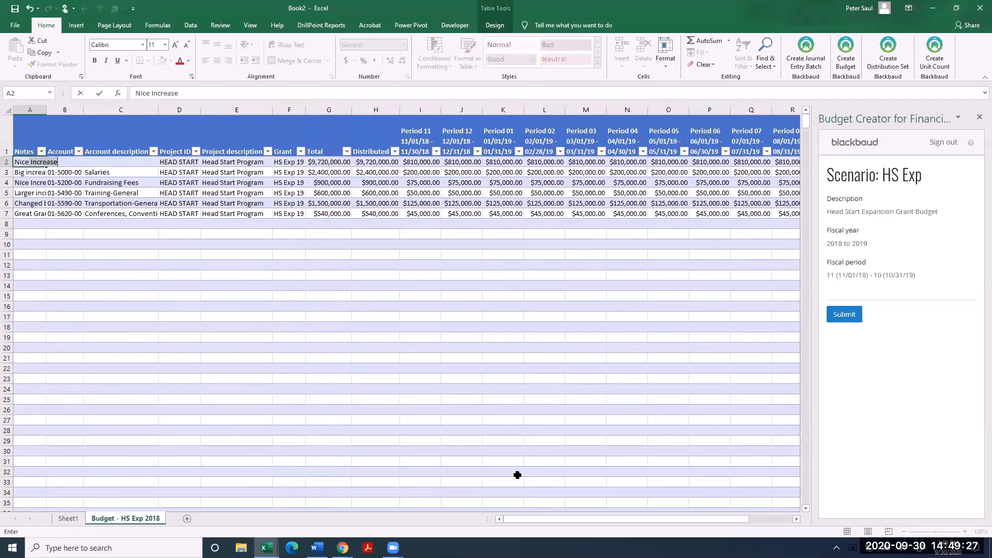
pyautogui.press('Return')
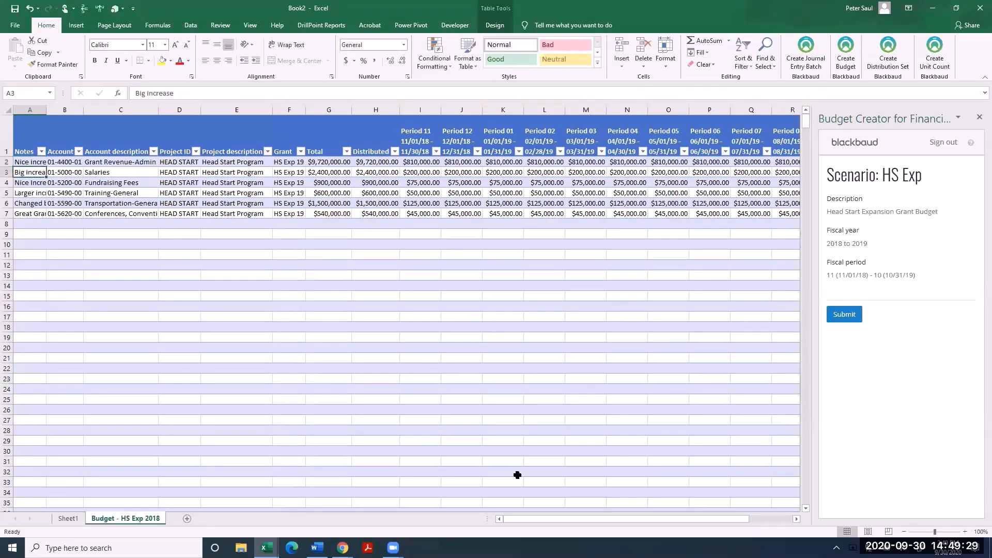
# Submit the revised budget and open its record in Financial Edge NXT to check account 01-4400-01's total and note.
pyautogui.click(844, 315)
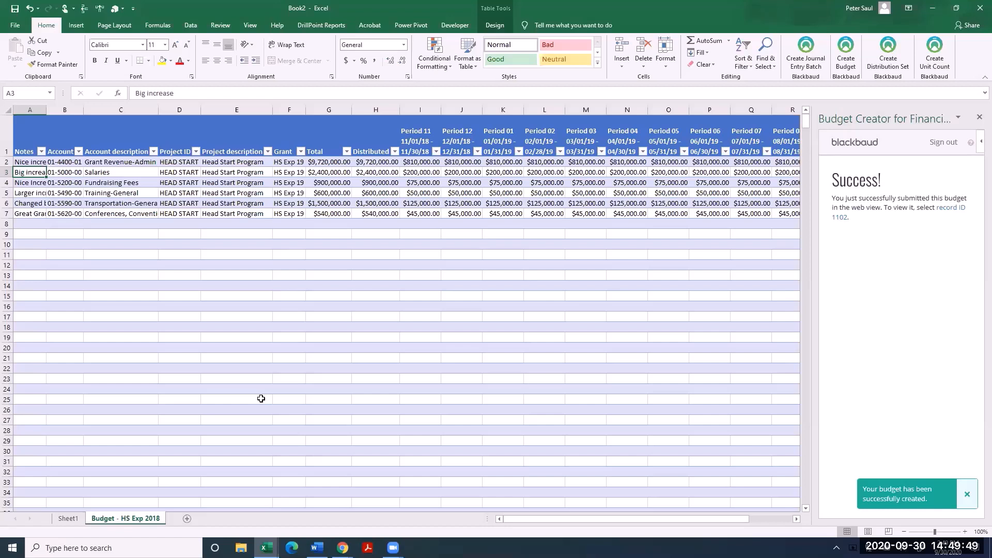
pyautogui.click(947, 208)
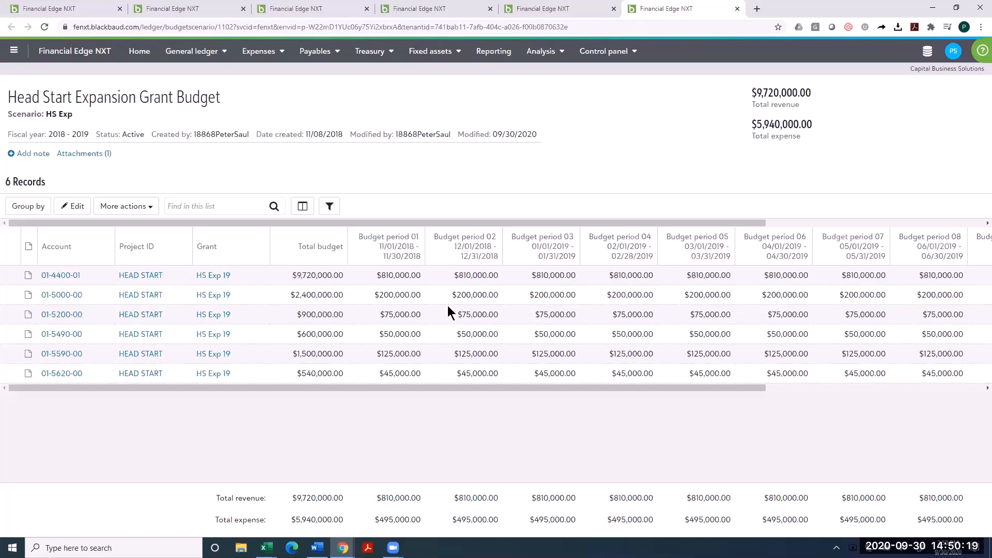
pyautogui.moveTo(342, 273); pyautogui.dragTo(266, 275)
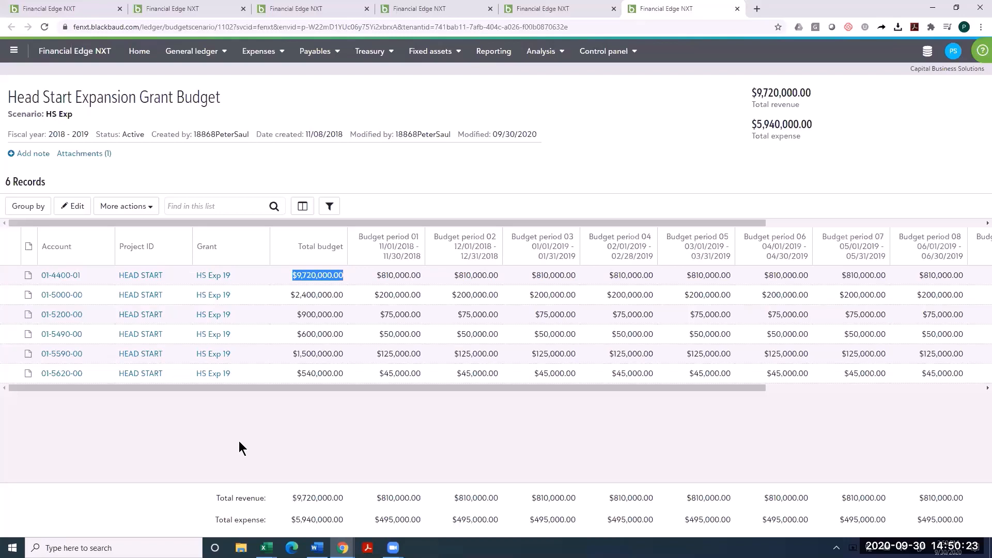
pyautogui.click(24, 277)
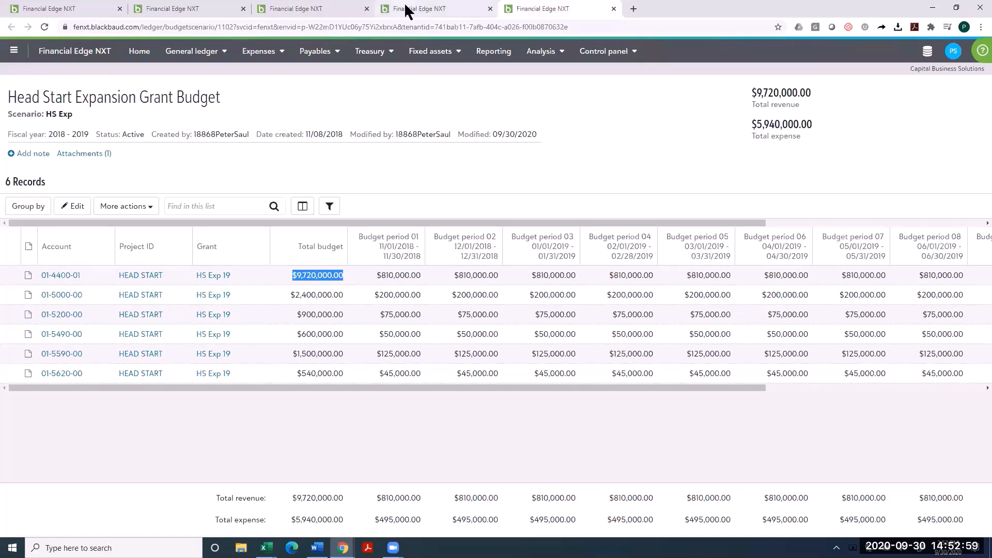
# Run the favorite report HS Exp Grant/Project- Current vs Prior Year- Grant Year and view its output.
pyautogui.click(407, 11)
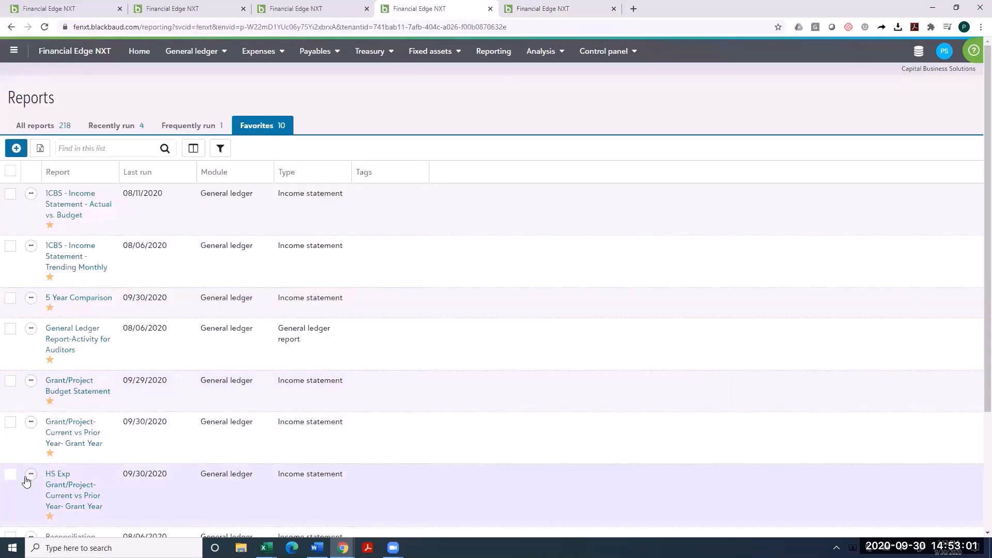
pyautogui.click(30, 474)
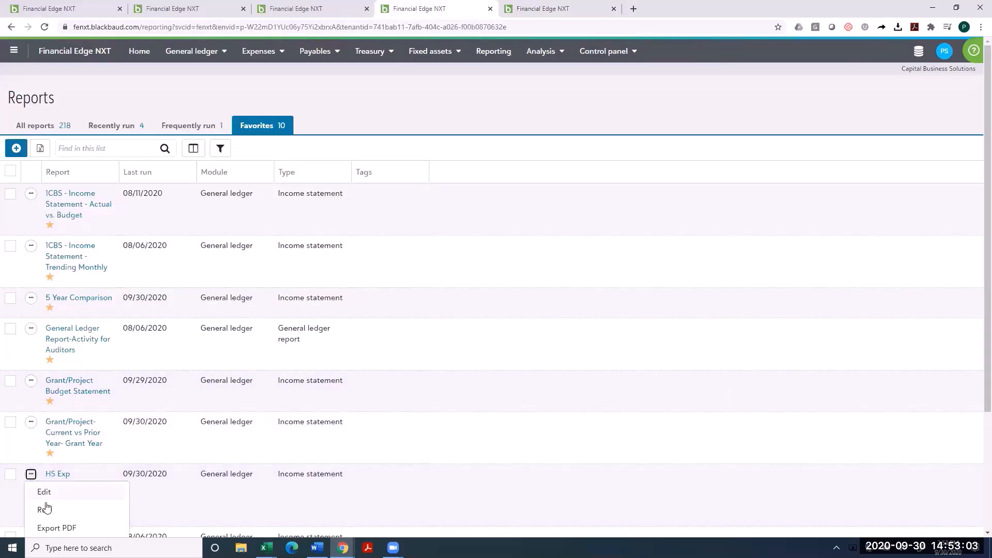
pyautogui.click(44, 510)
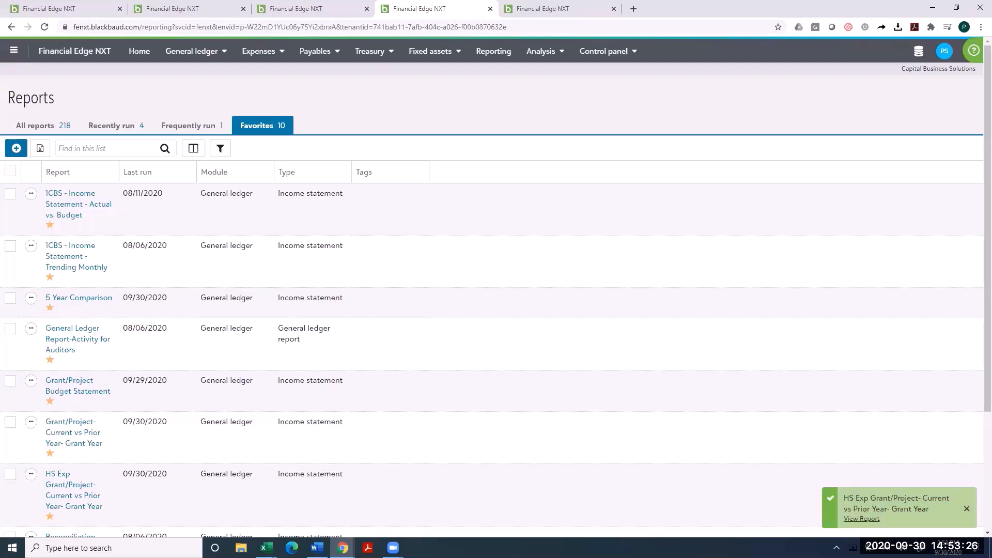
pyautogui.click(861, 519)
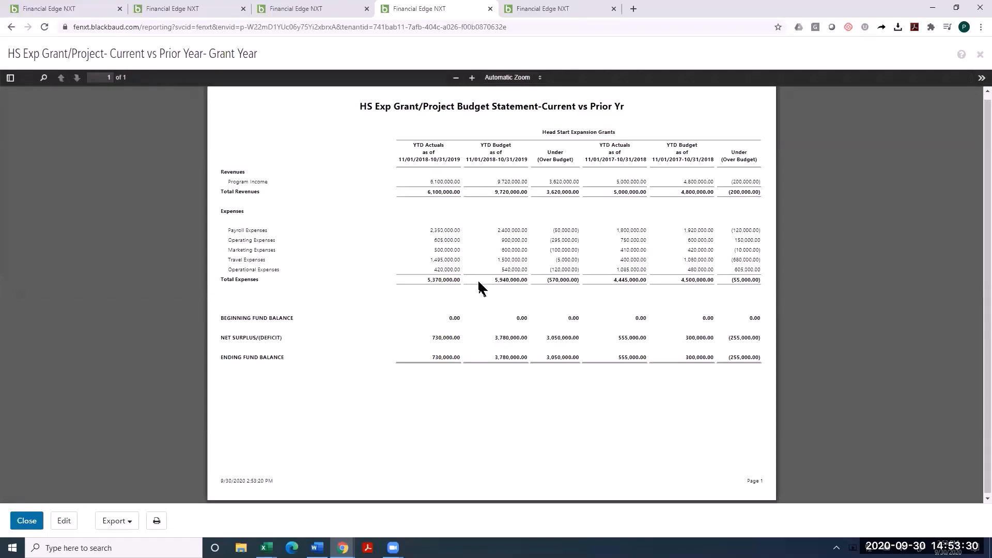
# Enlarge the report to 150% and compare Program Income's current-year YTD Budget with the HS Exp budget record.
pyautogui.click(470, 80)
pyautogui.click(472, 77)
pyautogui.click(472, 78)
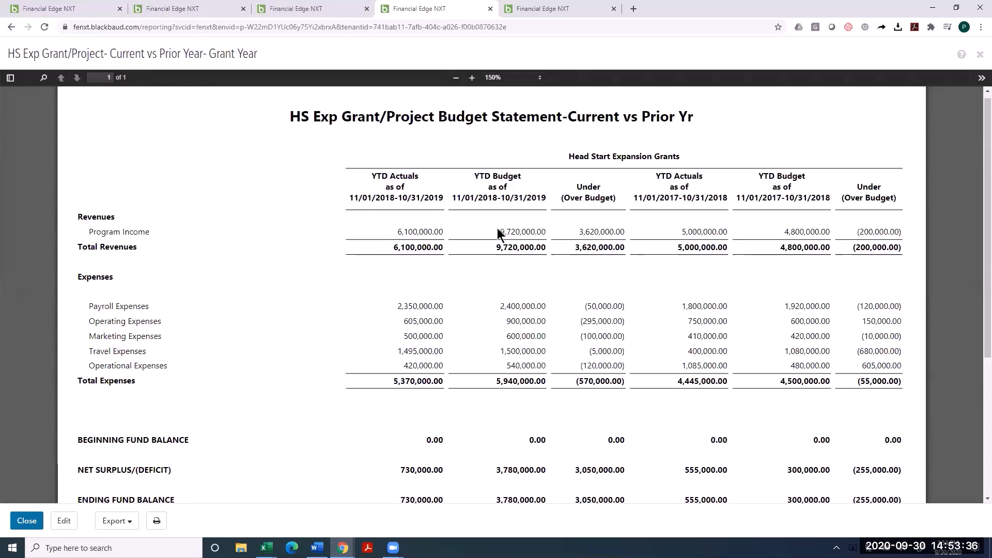
pyautogui.moveTo(500, 229); pyautogui.dragTo(544, 231)
pyautogui.click(521, 15)
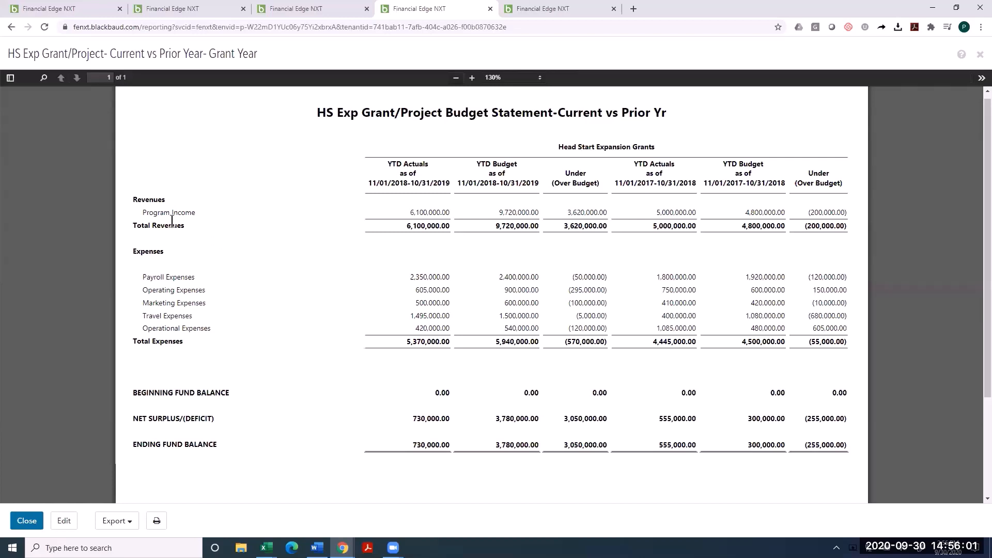
# Return to the grant record's browser tab and go to the general ledger Chart organizer.
pyautogui.click(303, 8)
pyautogui.click(182, 60)
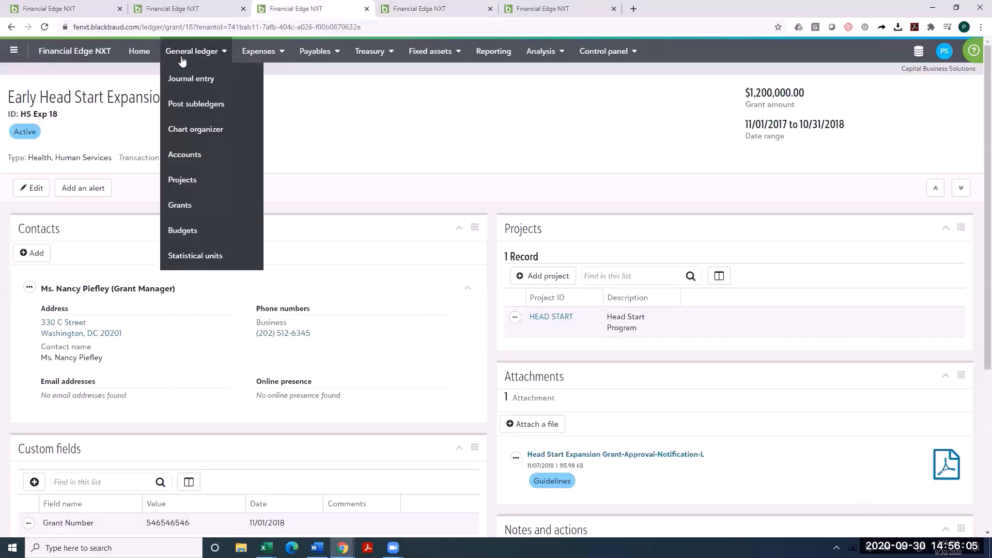
pyautogui.click(212, 129)
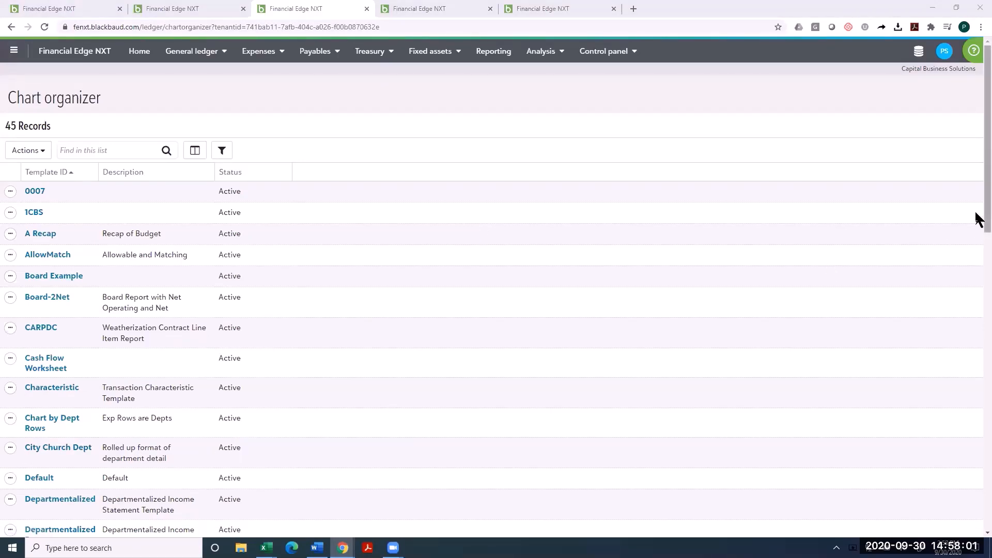
# Open Main Chart Template for editing and view the settings of Account Detail - Contribution Revenues under Income Statement.
pyautogui.scroll(-10, 978, 219)
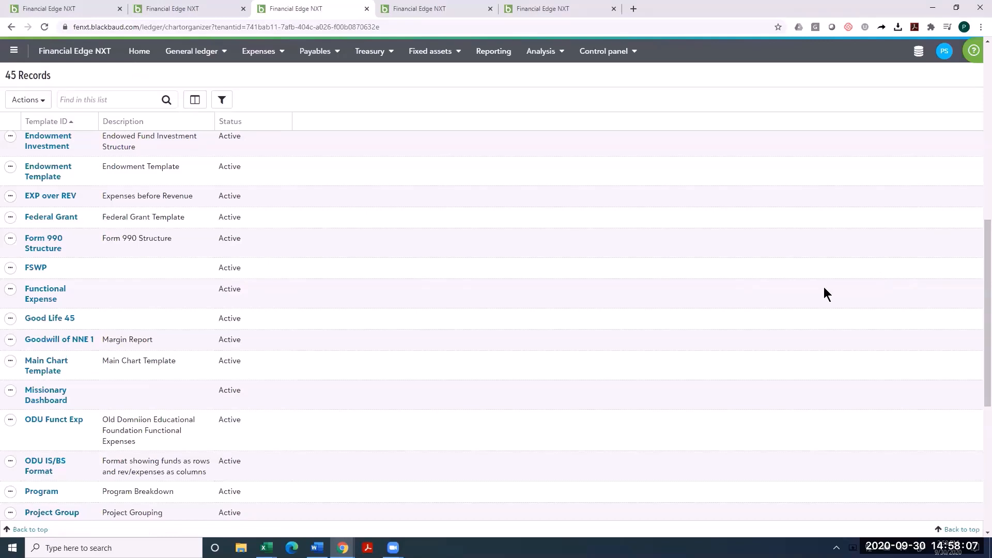
pyautogui.click(10, 362)
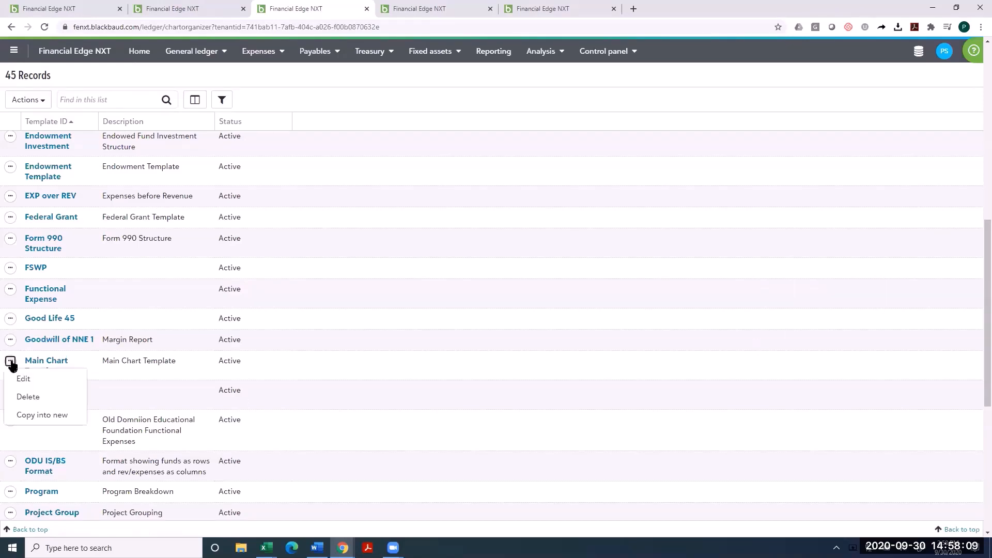
pyautogui.click(26, 381)
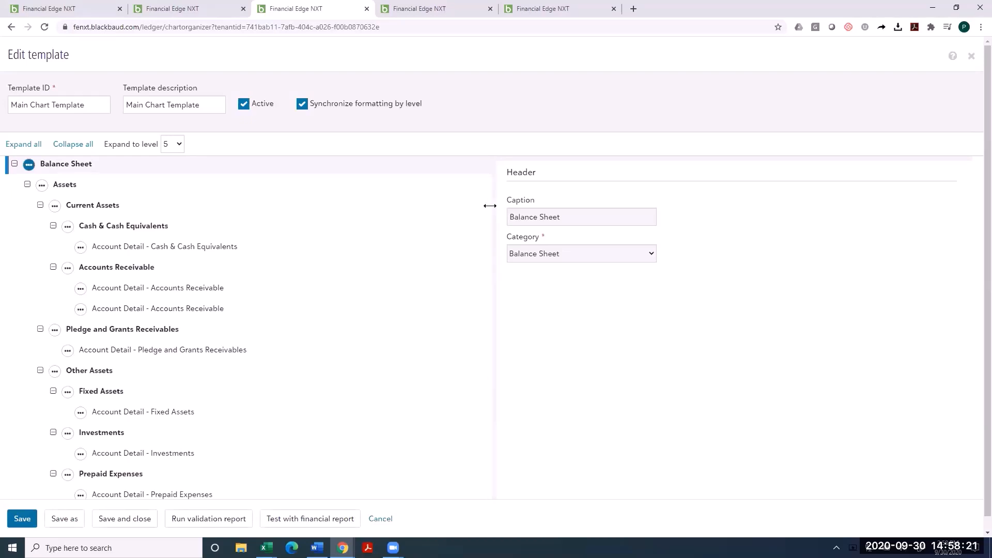
pyautogui.moveTo(487, 207); pyautogui.dragTo(481, 338)
pyautogui.rightClick(480, 339)
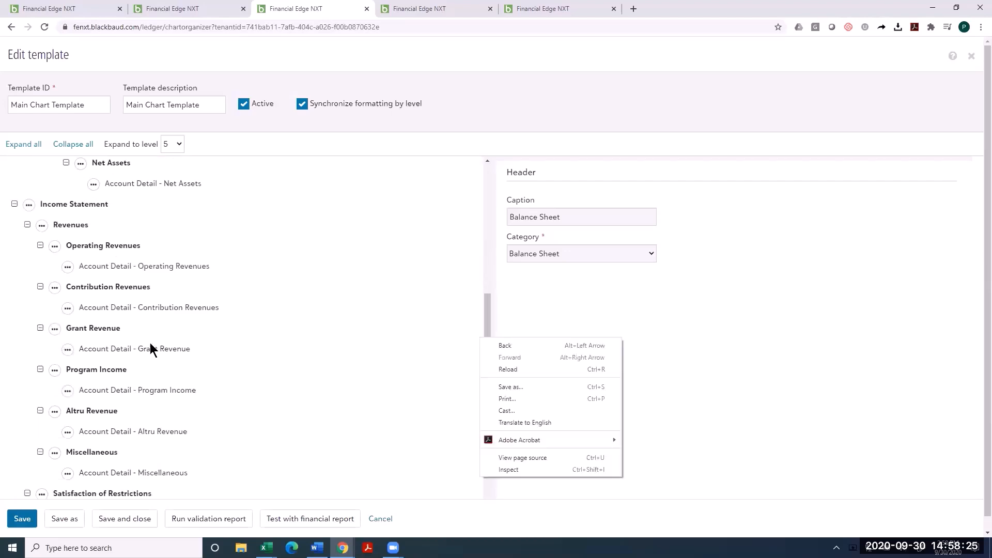
pyautogui.click(155, 306)
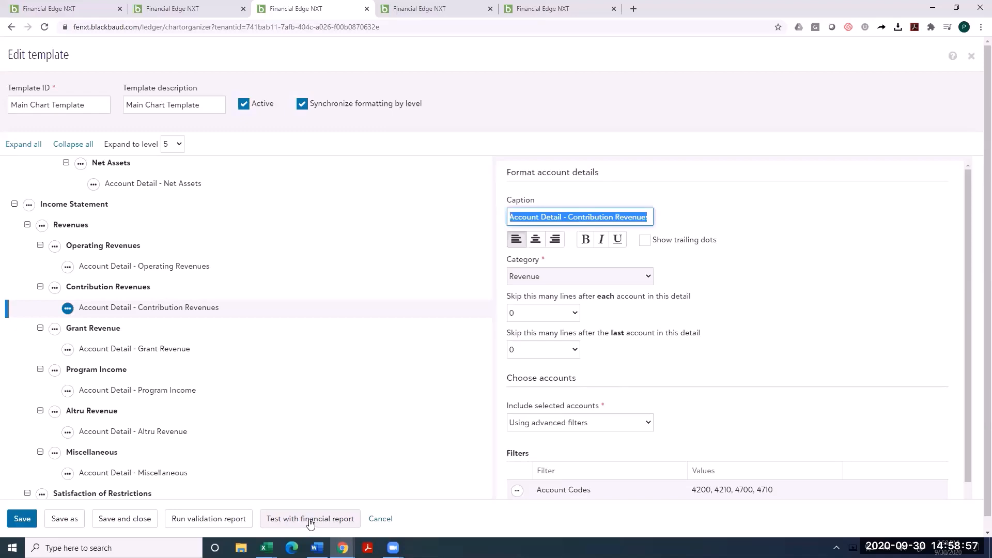
# Switch to the Analysis dashboard's browser tab, go to expense management and open my credit card charges.
pyautogui.click(173, 9)
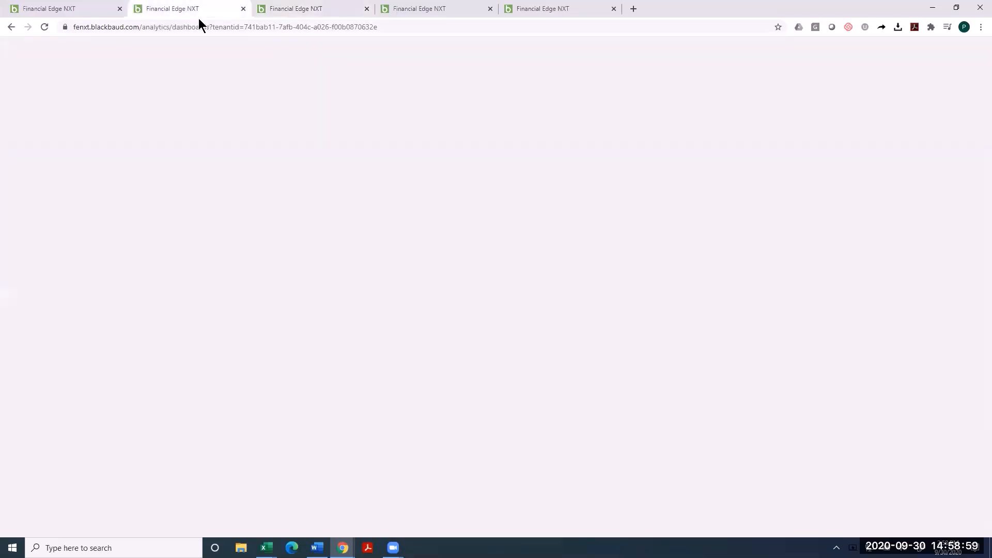
pyautogui.click(277, 56)
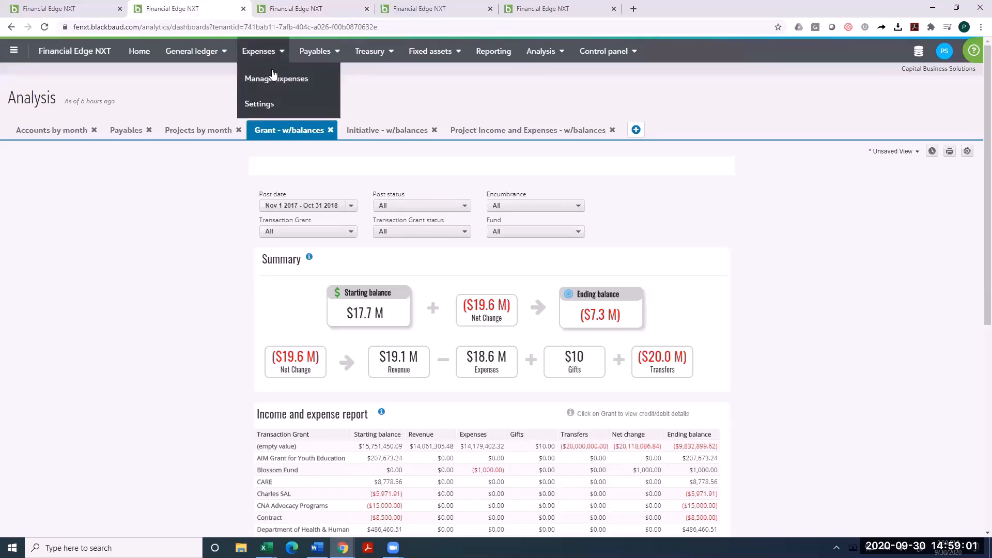
pyautogui.click(270, 78)
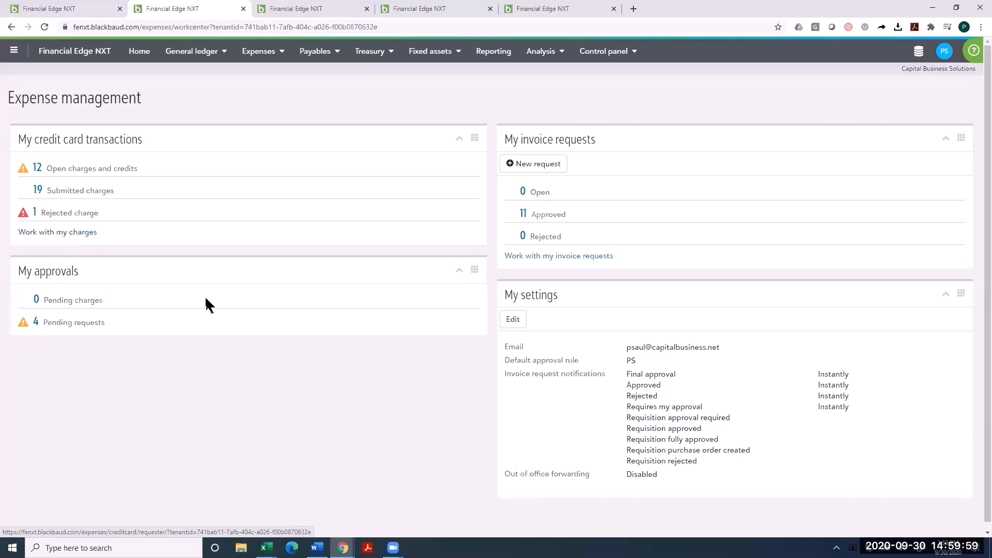
pyautogui.click(64, 235)
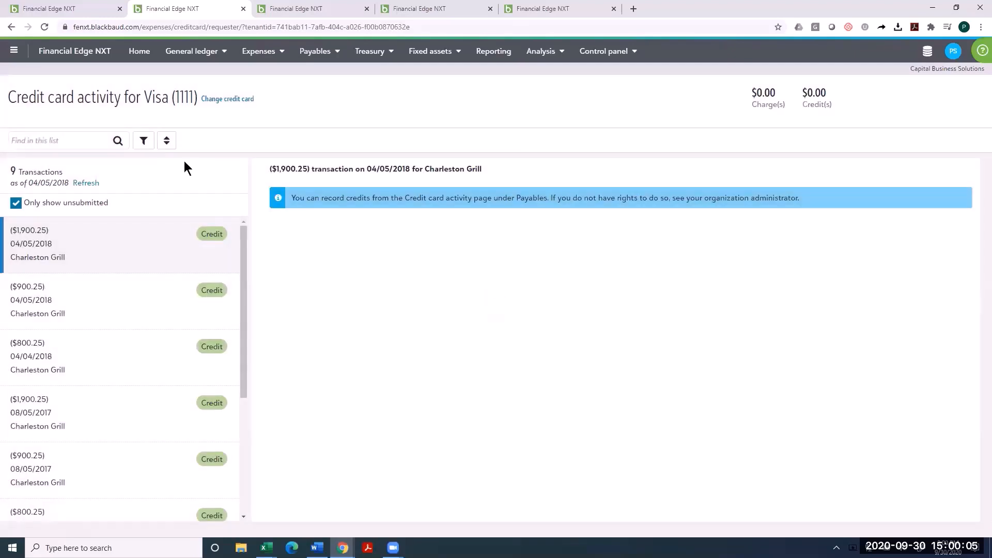
# Check which credit cards can be chosen for viewing transactions, keeping the current Visa.
pyautogui.click(212, 102)
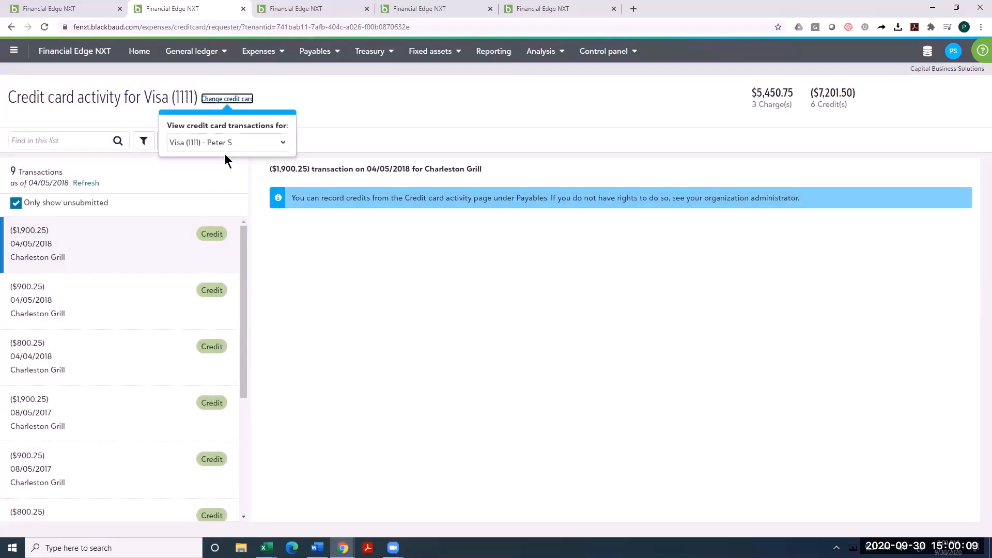
pyautogui.click(278, 142)
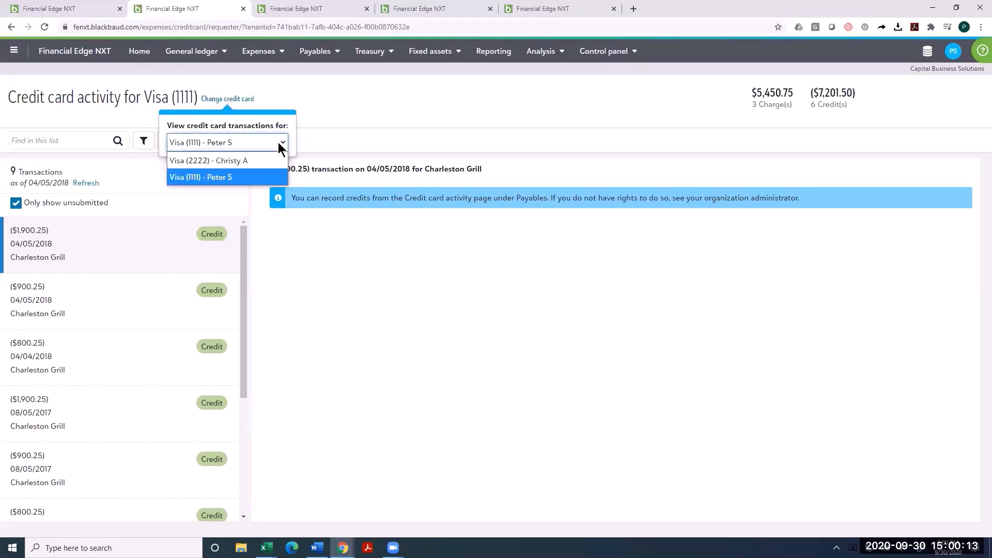
pyautogui.click(349, 126)
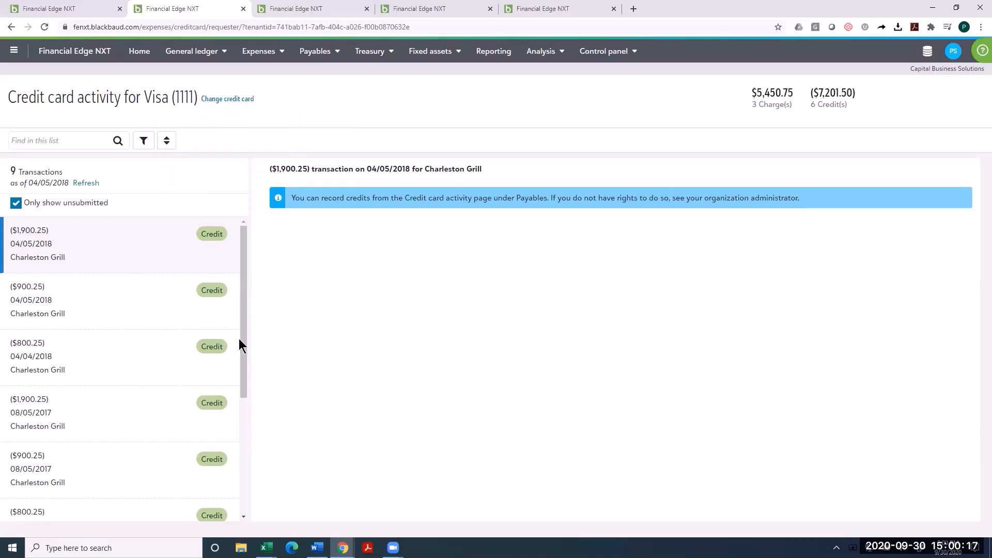
# Open the unsubmitted $4,500.25 A+ Office Supplies charge and assign the first matching A+ Office Supplies vendor.
pyautogui.moveTo(241, 343); pyautogui.dragTo(250, 467)
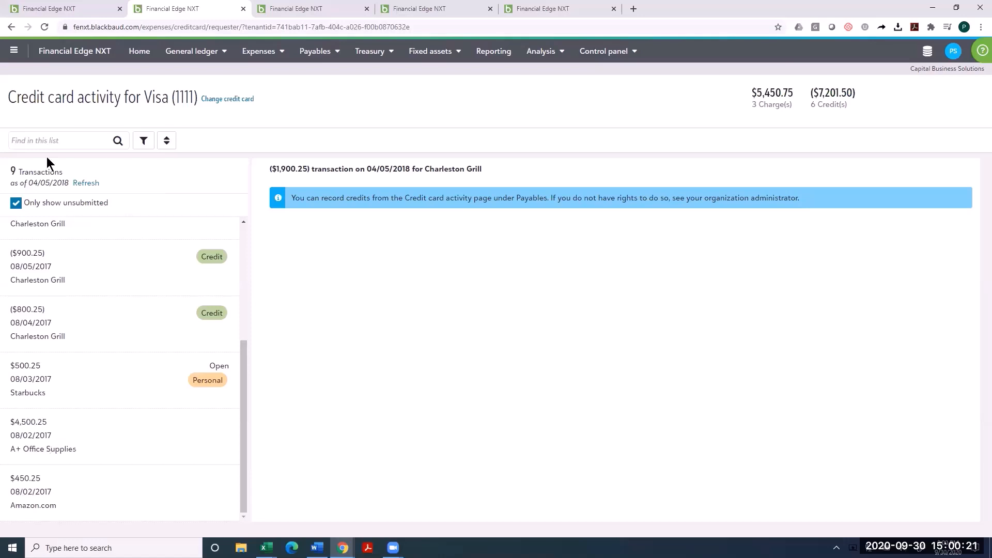
pyautogui.click(49, 439)
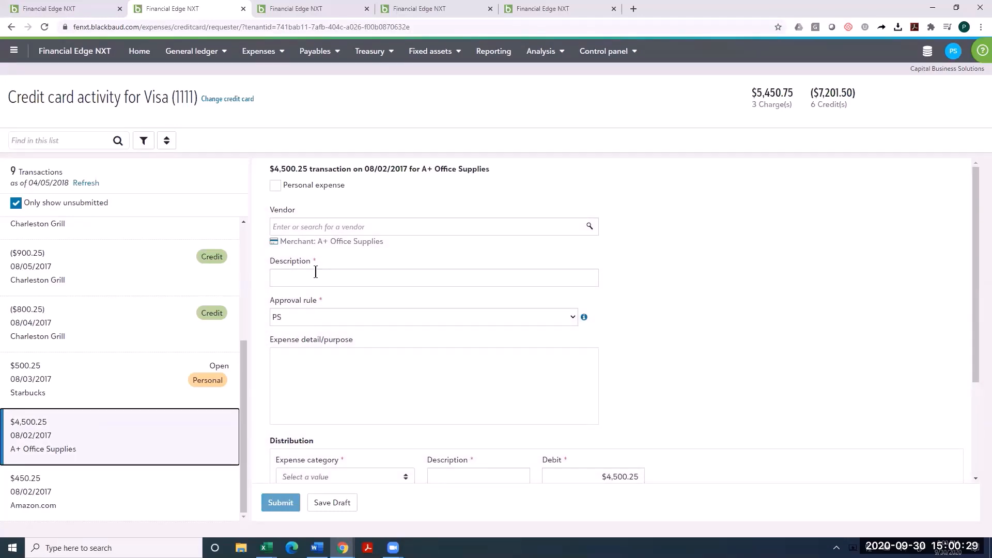
pyautogui.click(298, 227)
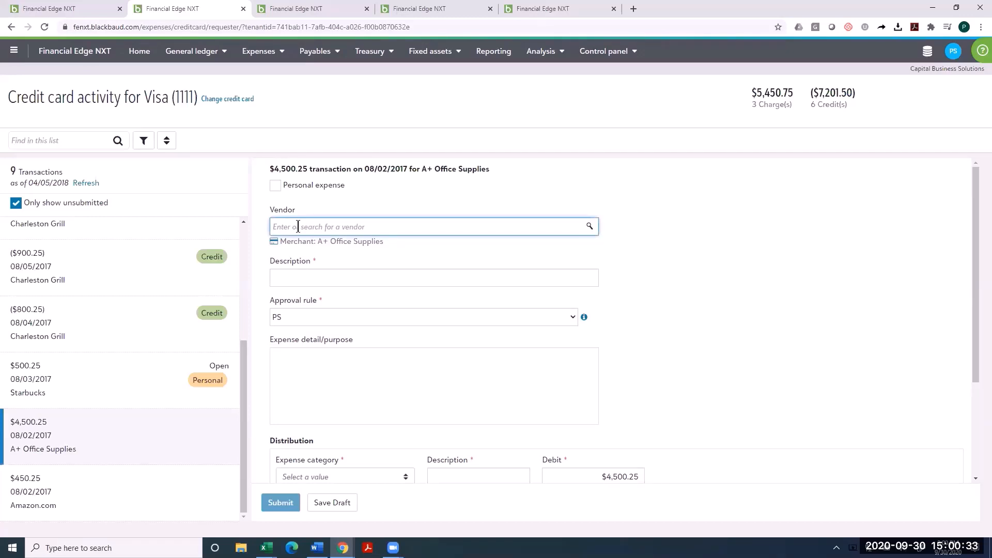
pyautogui.write('a+')
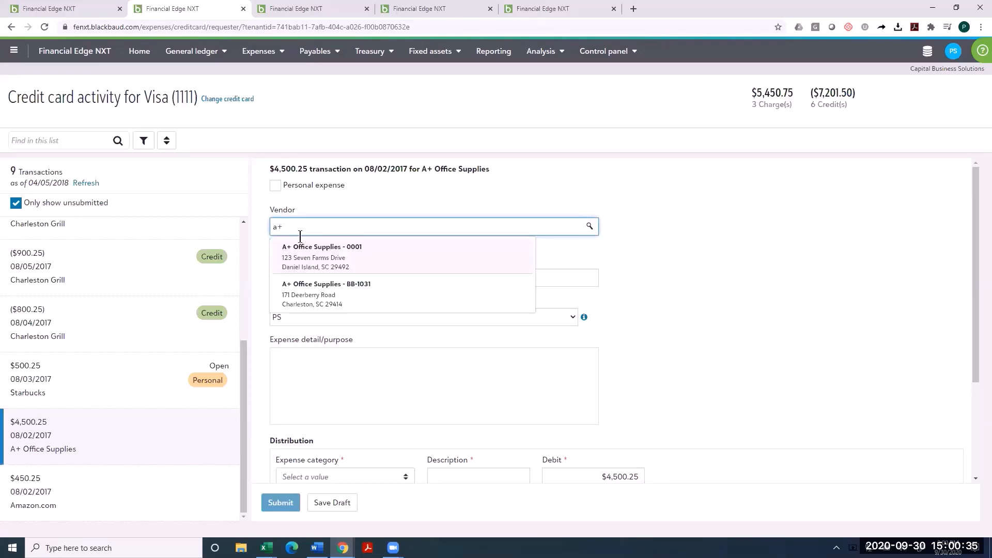
pyautogui.click(301, 266)
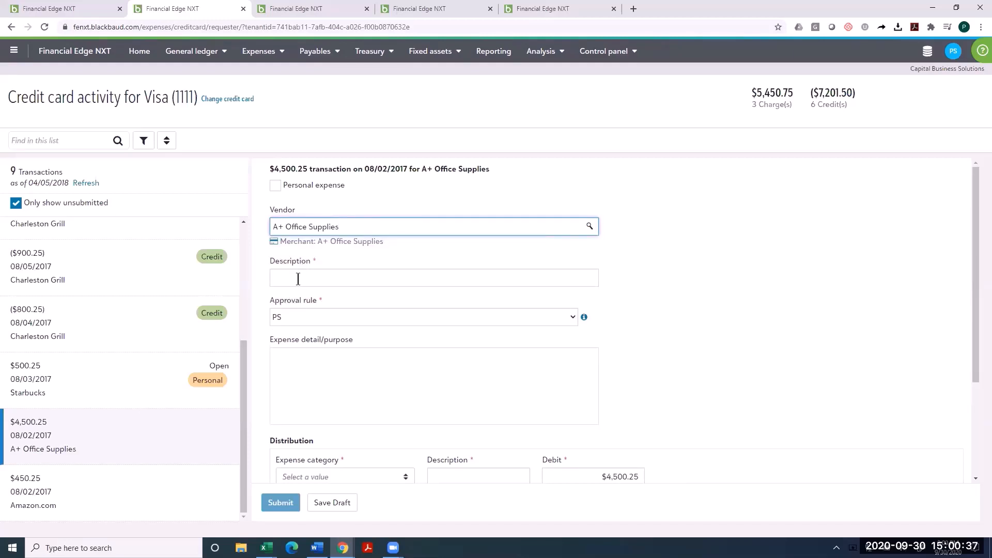
# Enter the description "Need supplies for big meeting with the board" and the expense detail/purpose "Detail out why I need this".
pyautogui.click(297, 279)
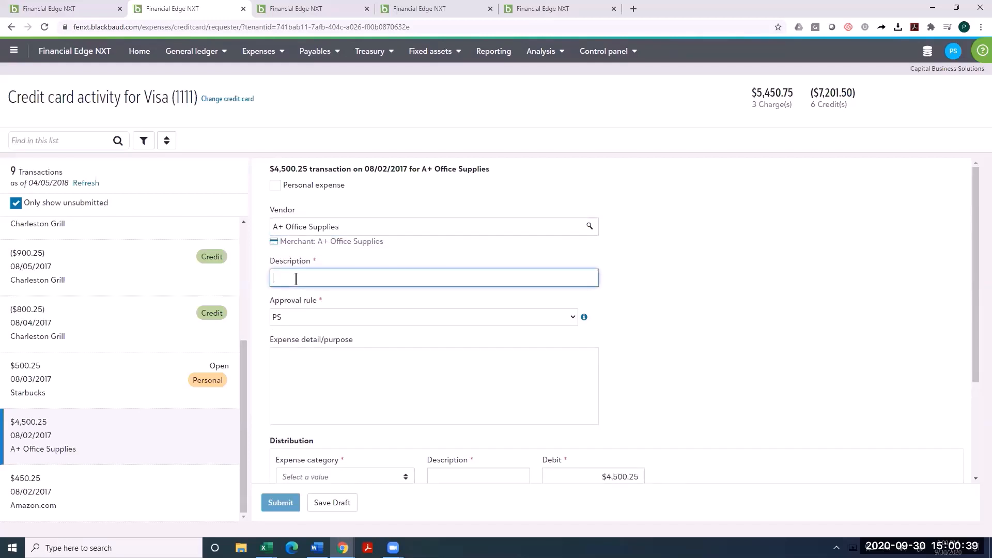
pyautogui.write('Need supplies for big meeting with ')
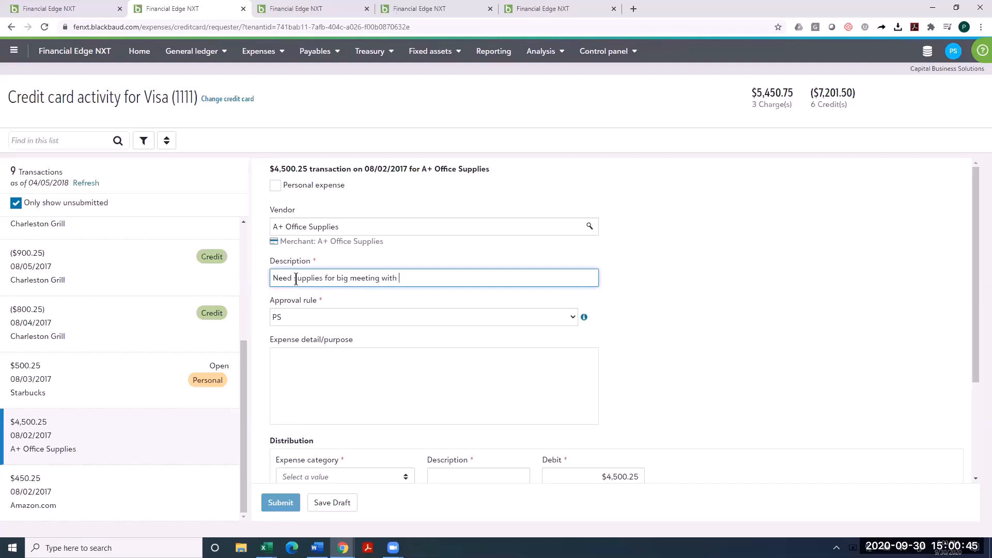
pyautogui.write('the board')
pyautogui.click(321, 358)
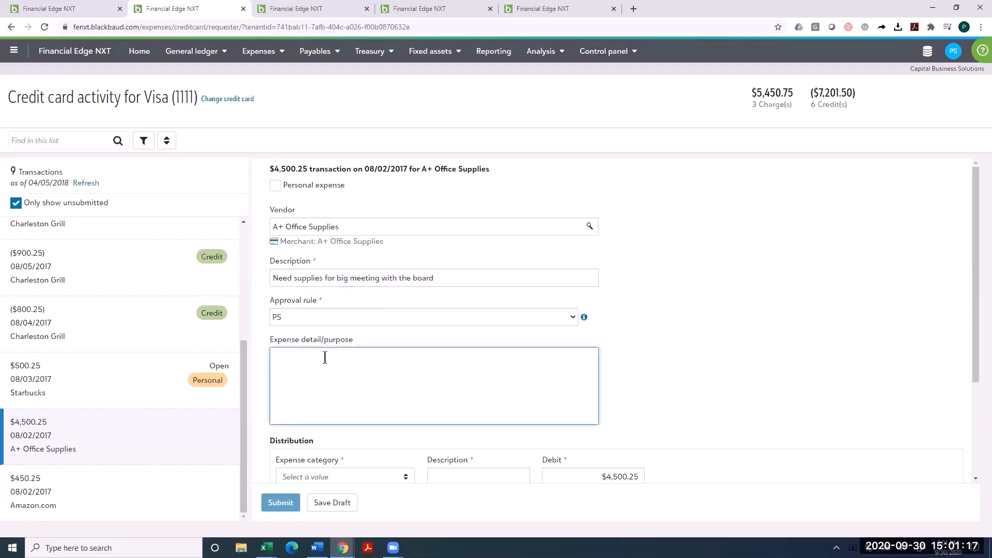
pyautogui.write('Detailed')
pyautogui.press('BackSpace')
pyautogui.write('out why I need this')
pyautogui.click(736, 302)
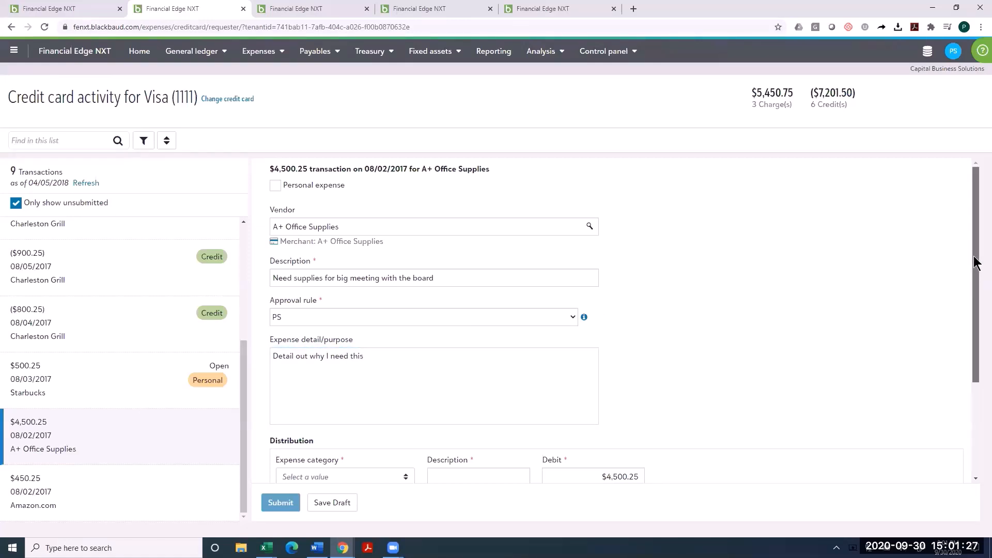
# Set the distribution's expense category to Equipment and check the account it fills in.
pyautogui.moveTo(974, 282)
pyautogui.mouseDown()
pyautogui.moveTo(976, 326)
pyautogui.moveTo(963, 339)
pyautogui.mouseUp()
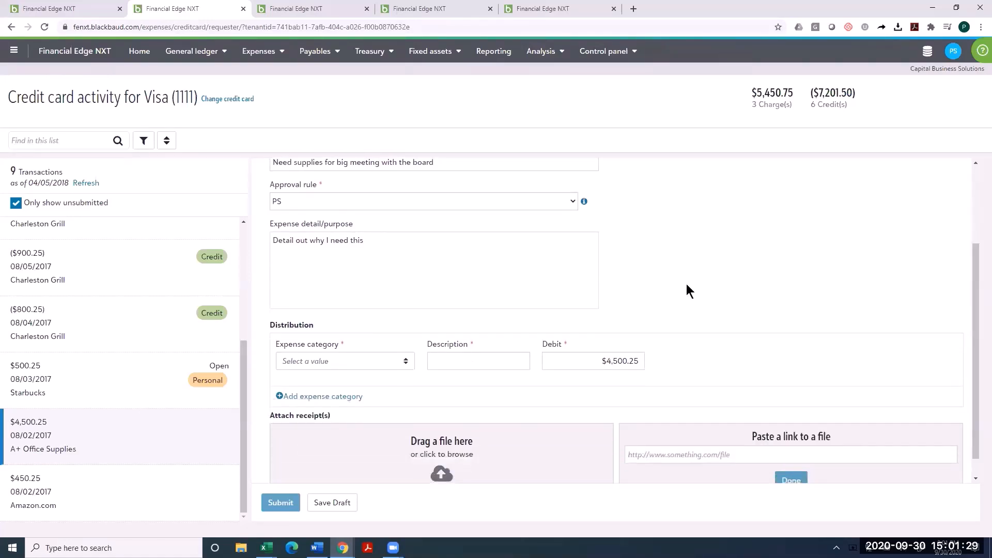
pyautogui.click(407, 363)
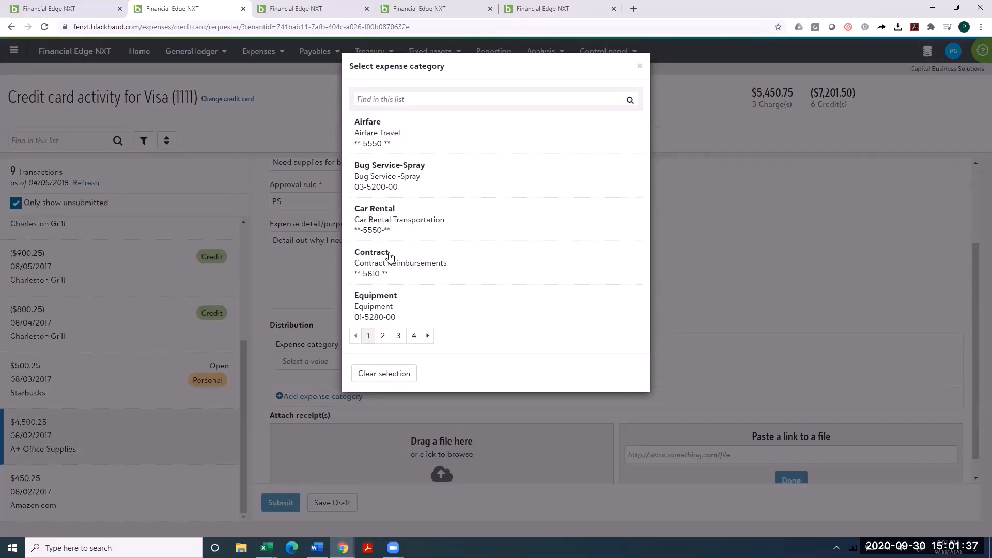
pyautogui.click(382, 300)
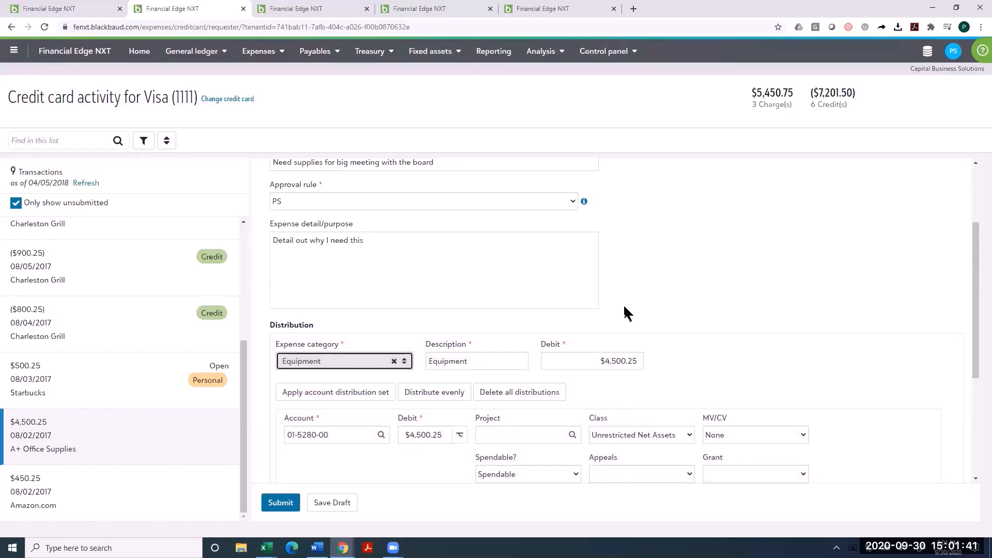
pyautogui.moveTo(335, 434); pyautogui.dragTo(288, 435)
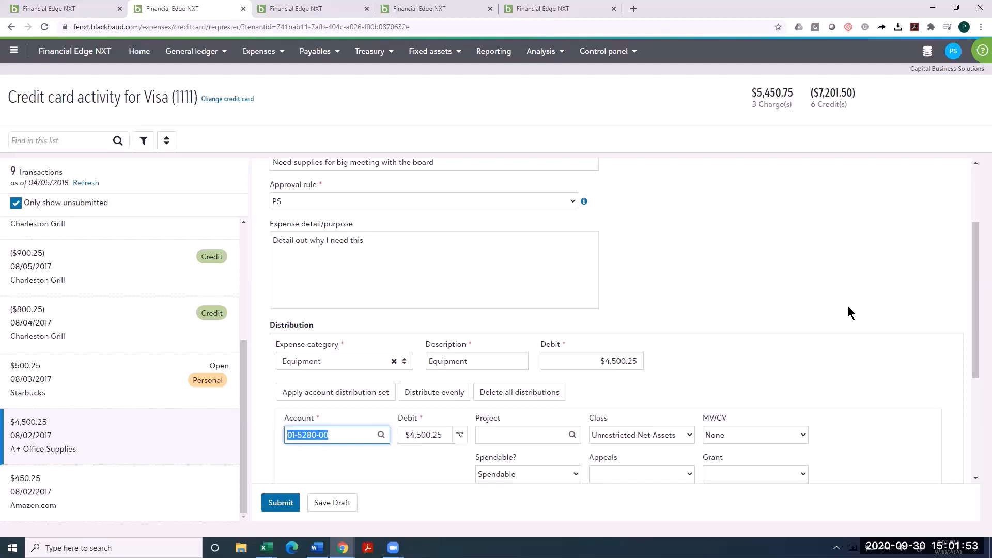
# Assign project 1001 Community Forward Grant and the AIM Grant for Youth Education to the account distribution.
pyautogui.click(494, 436)
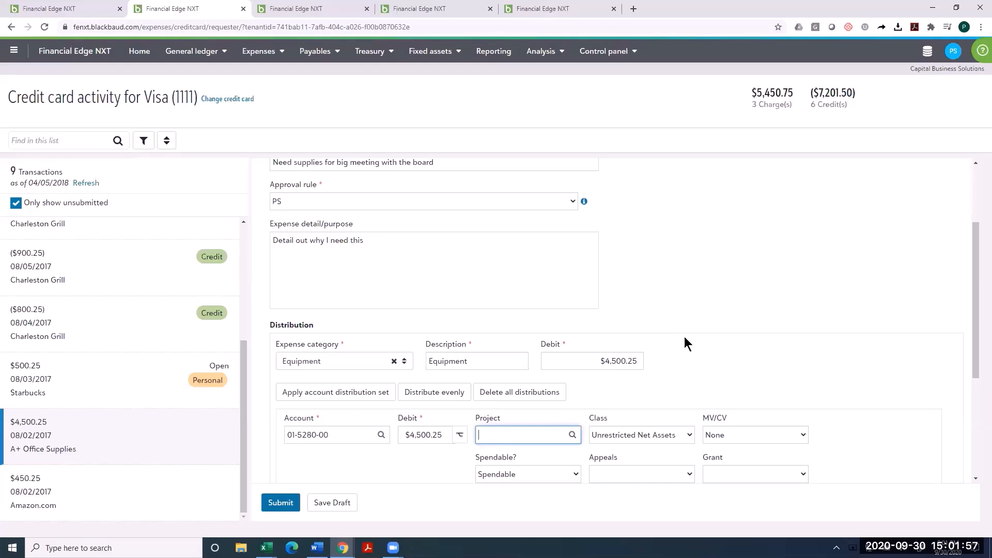
pyautogui.write('1001')
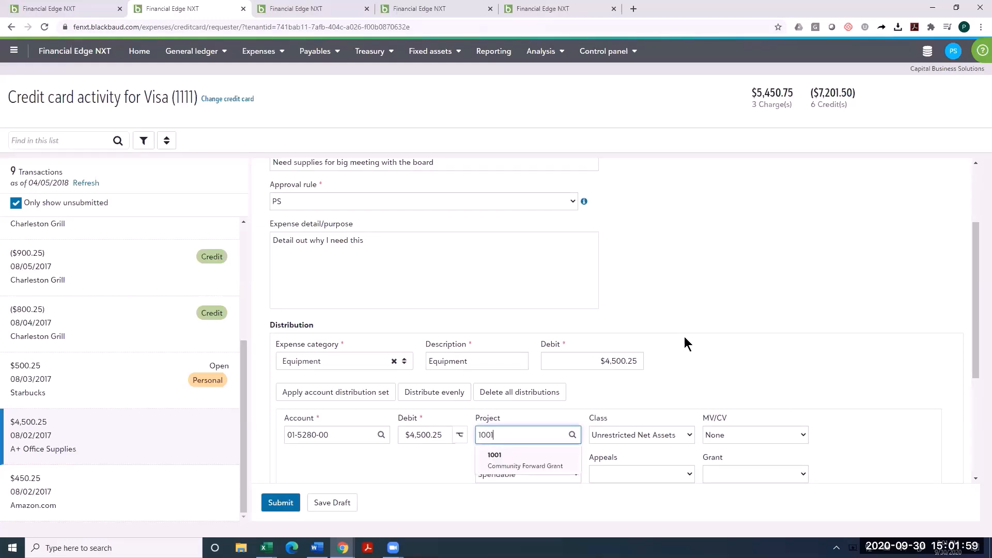
pyautogui.click(529, 461)
pyautogui.click(733, 473)
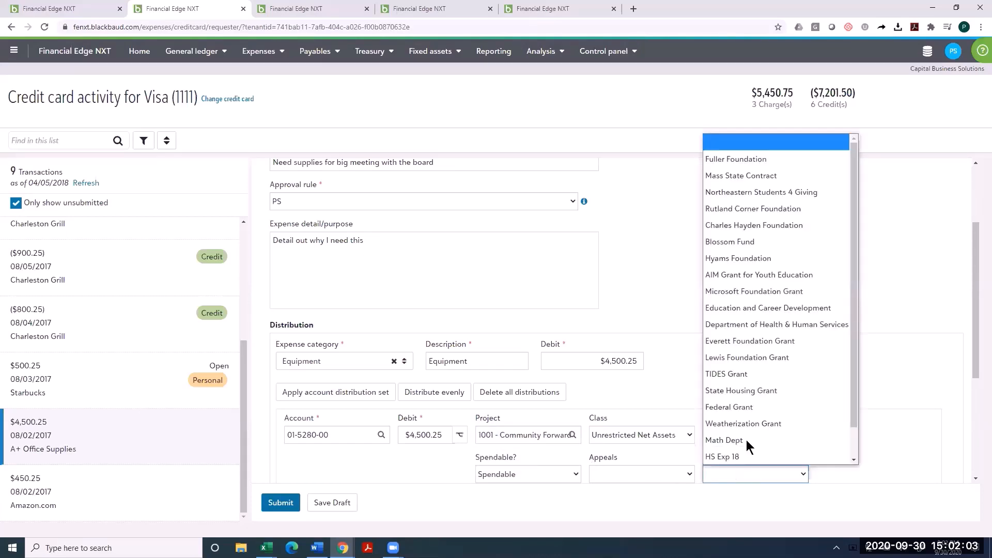
pyautogui.click(757, 278)
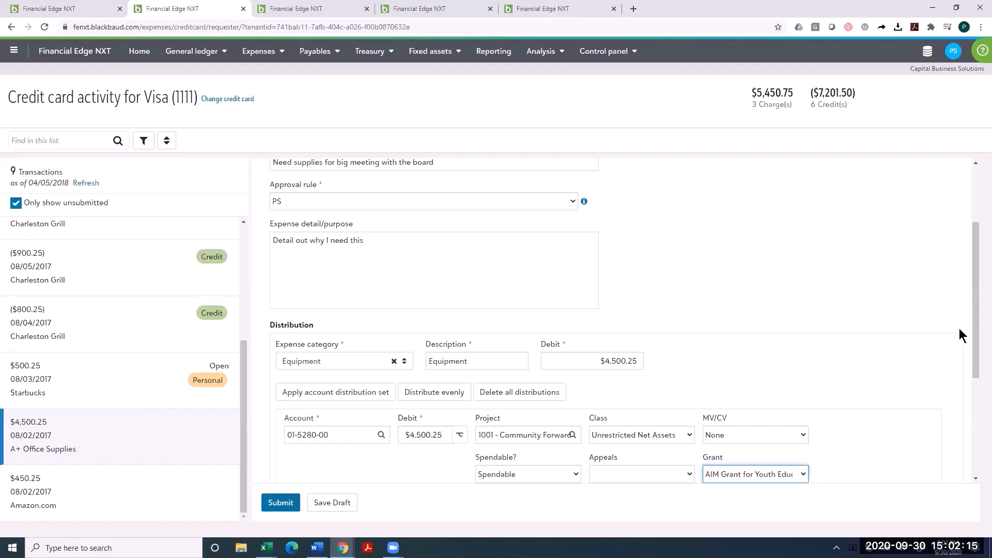
# Attach the A Plus Office Supplies invoice PDF from the Demos folder as a Vendor Invoice receipt and review the completed charge form.
pyautogui.moveTo(975, 329); pyautogui.dragTo(976, 414)
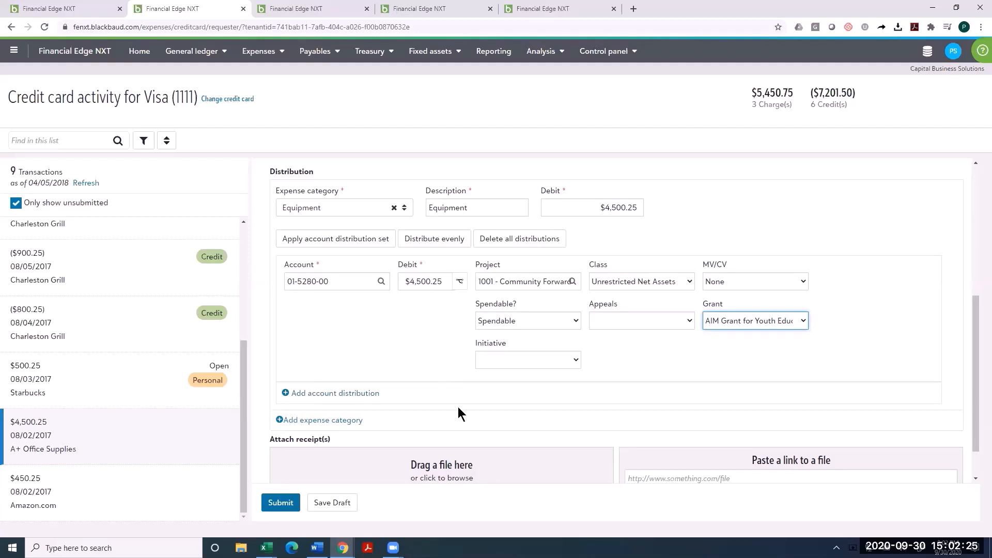
pyautogui.moveTo(977, 357); pyautogui.dragTo(977, 394)
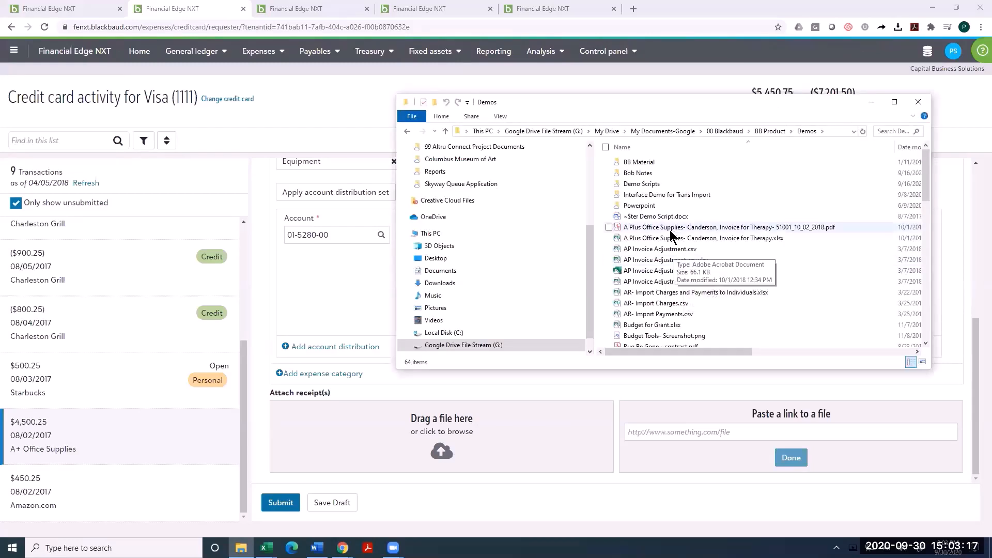
pyautogui.moveTo(671, 231); pyautogui.dragTo(434, 446)
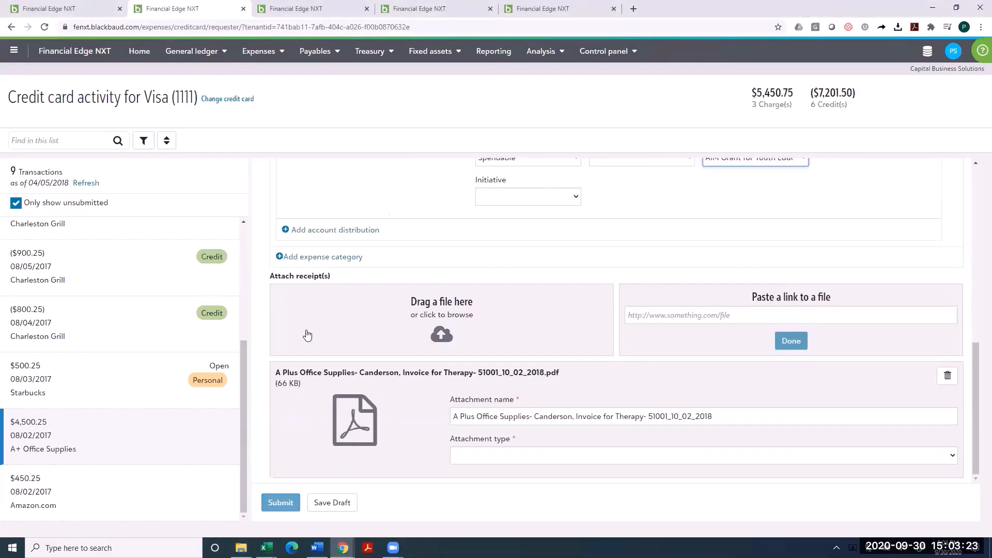
pyautogui.click(566, 452)
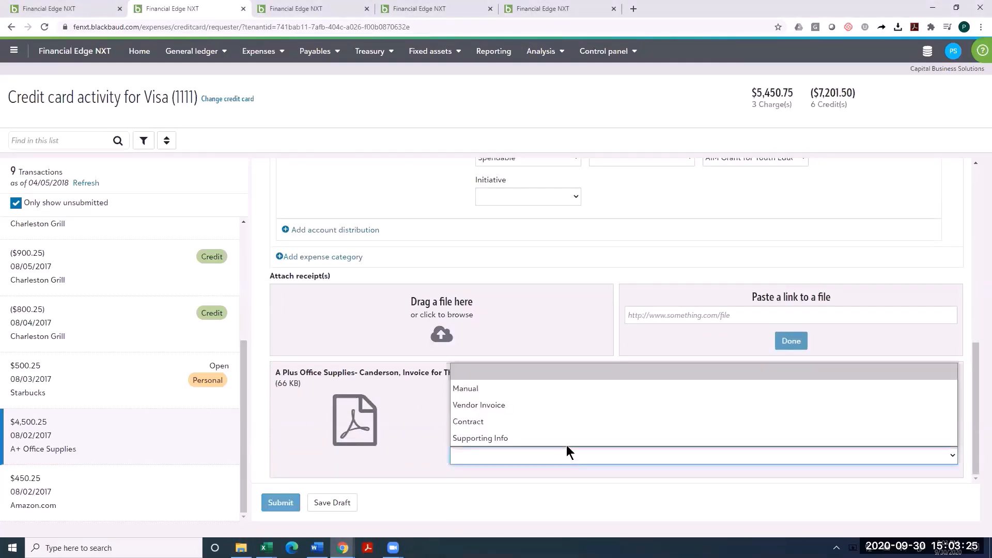
pyautogui.click(487, 407)
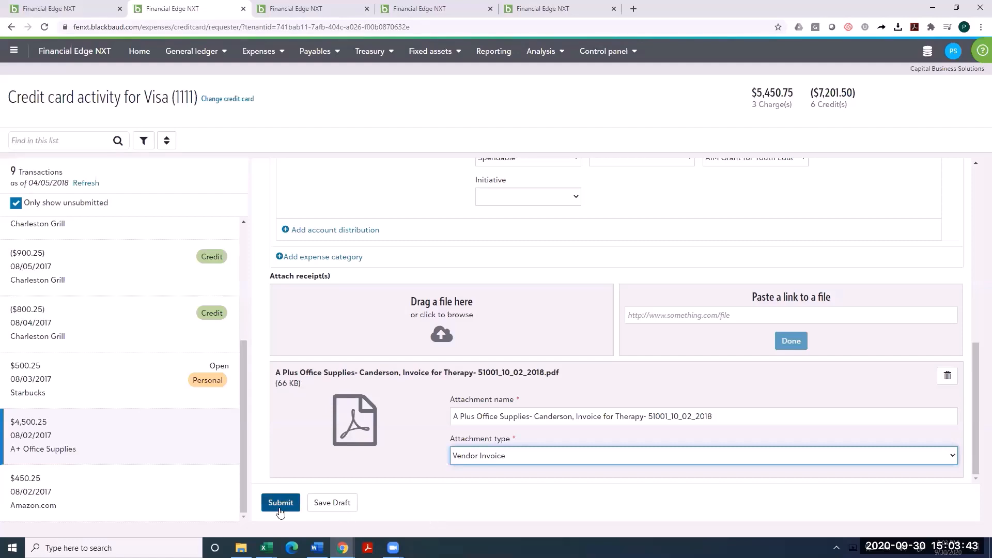
pyautogui.scroll(6, 500, 478)
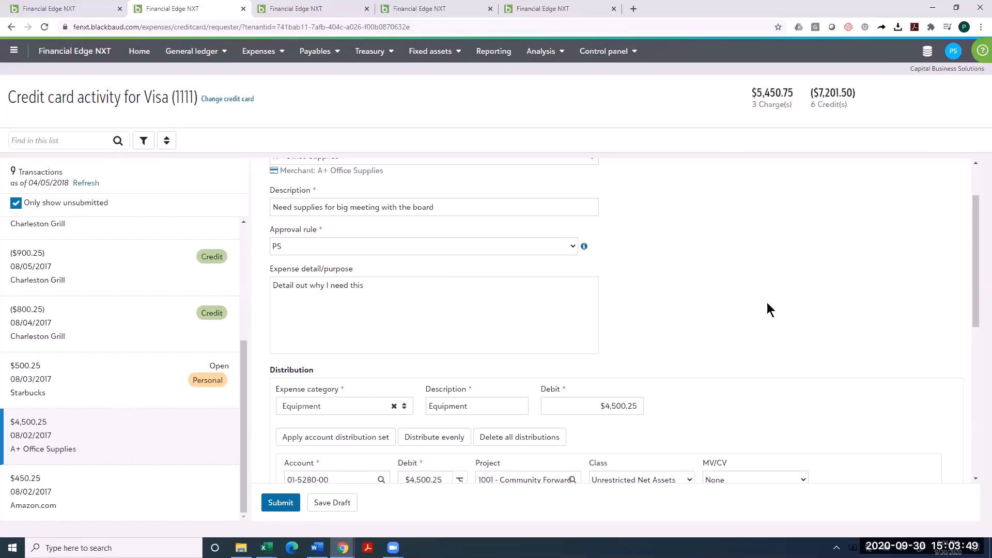
# Leave the unsubmitted A+ Office Supplies charge without saving and go to the Expense management work center.
pyautogui.click(259, 51)
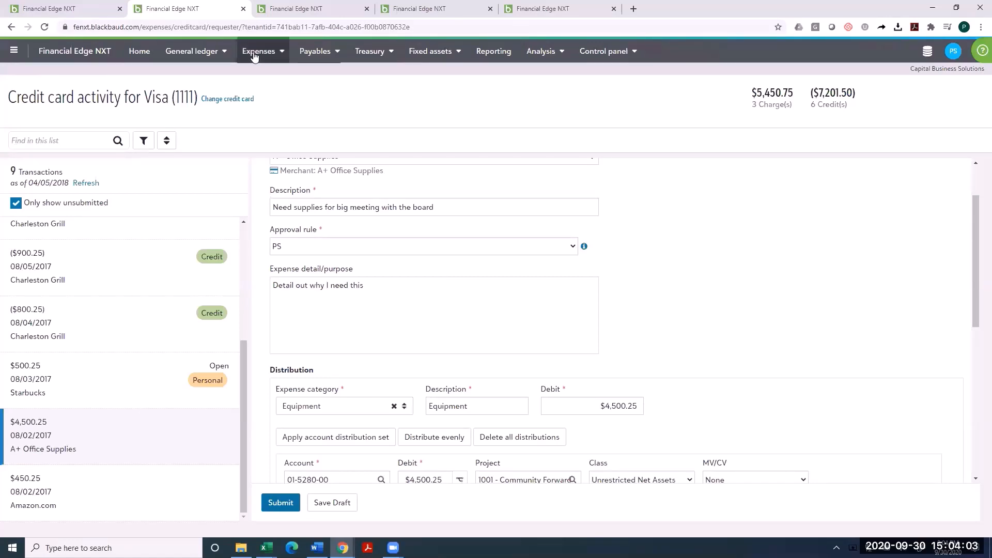
pyautogui.click(258, 80)
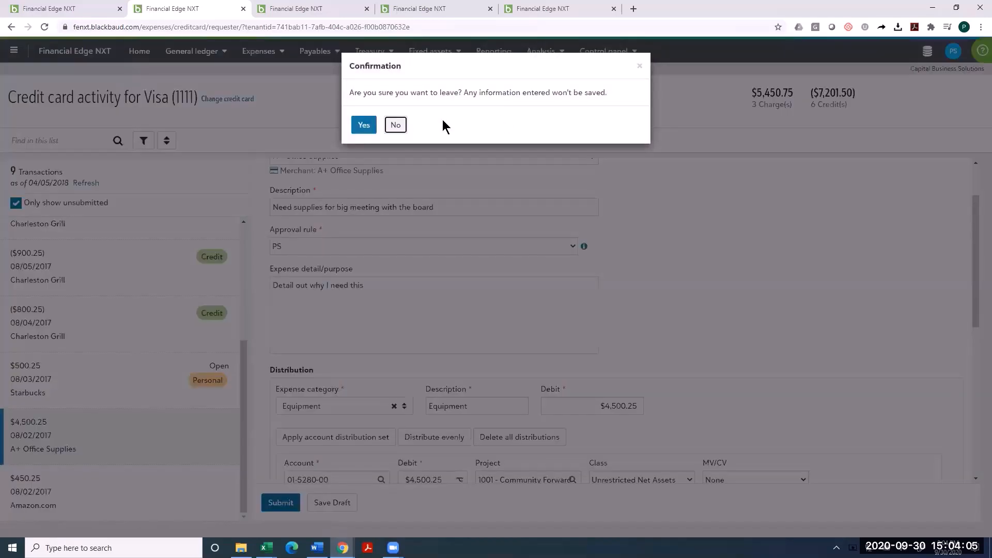
pyautogui.click(362, 125)
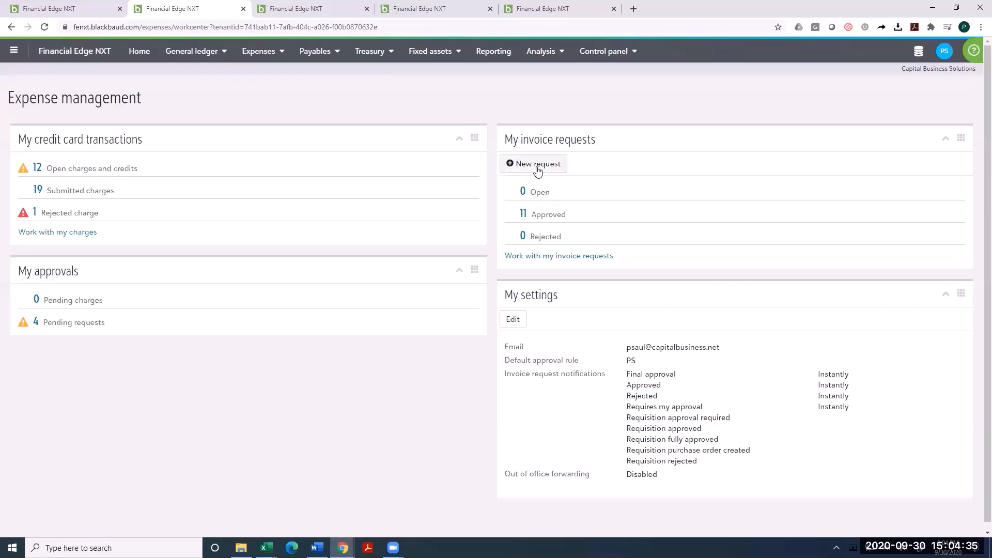
# Open a blank invoice request, look through its vendor, approval rule, distribution and receipt fields, and cancel it.
pyautogui.click(511, 165)
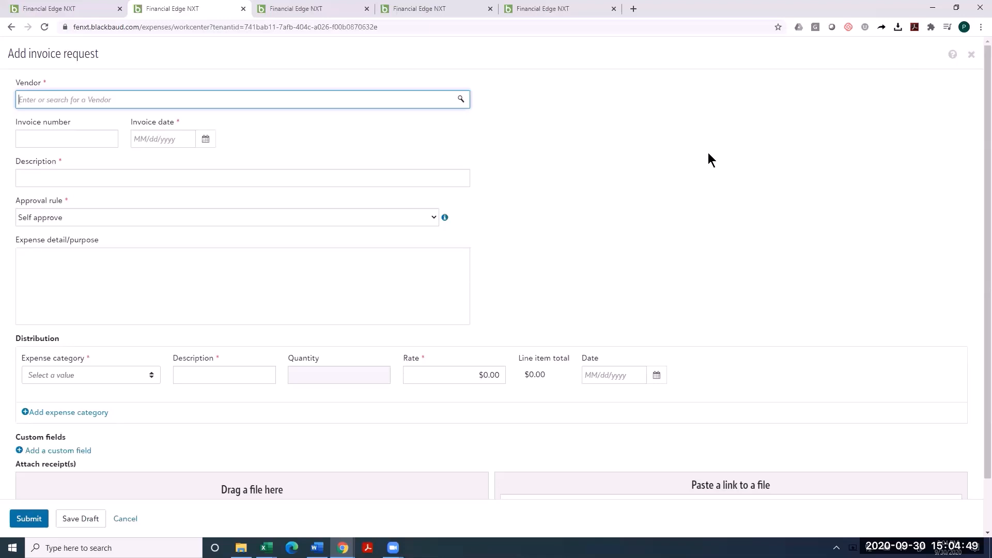
pyautogui.scroll(-2, 613, 227)
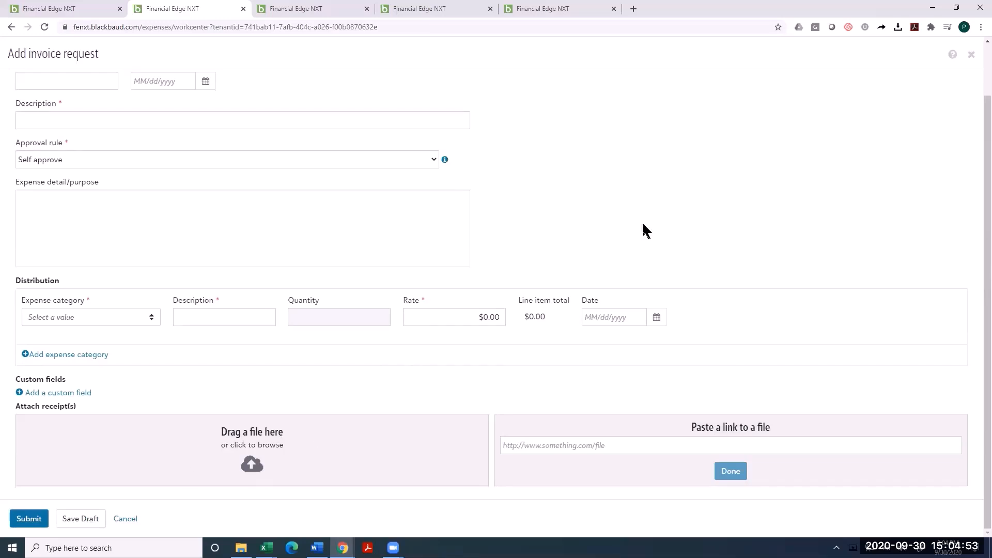
pyautogui.scroll(2, 646, 231)
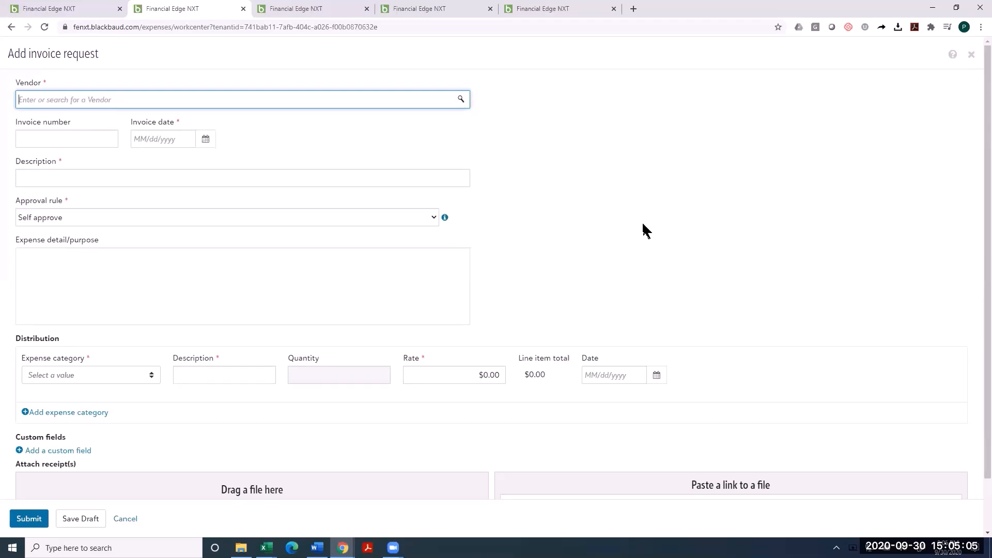
pyautogui.click(120, 519)
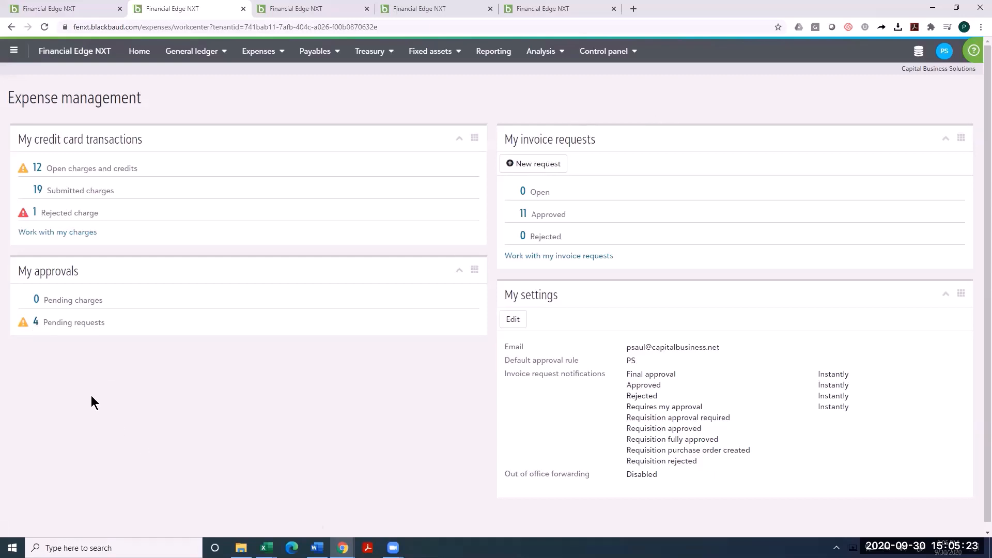
# Open the pending invoice request approvals and examine the Creative Lens Photography request's distribution and history of changes.
pyautogui.click(35, 323)
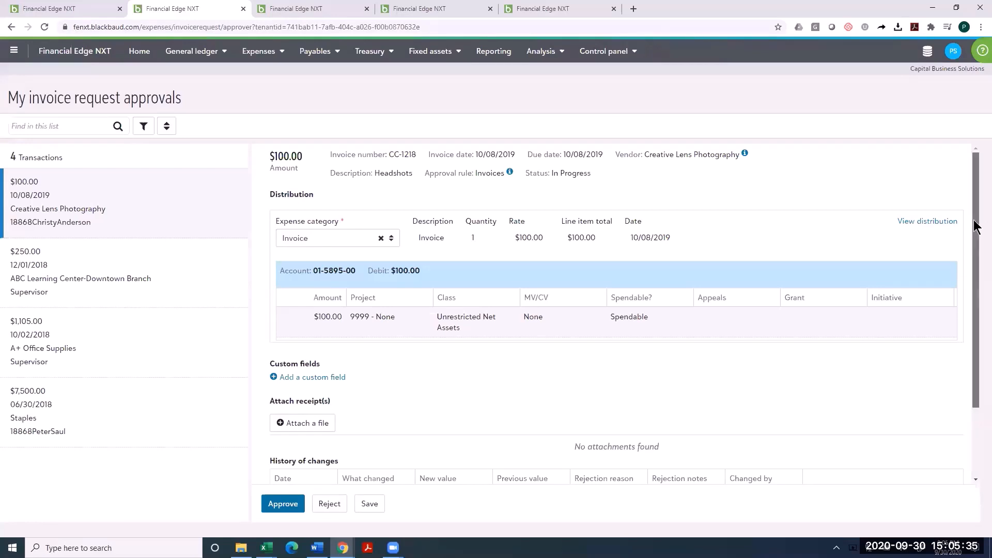
pyautogui.moveTo(976, 225); pyautogui.dragTo(977, 341)
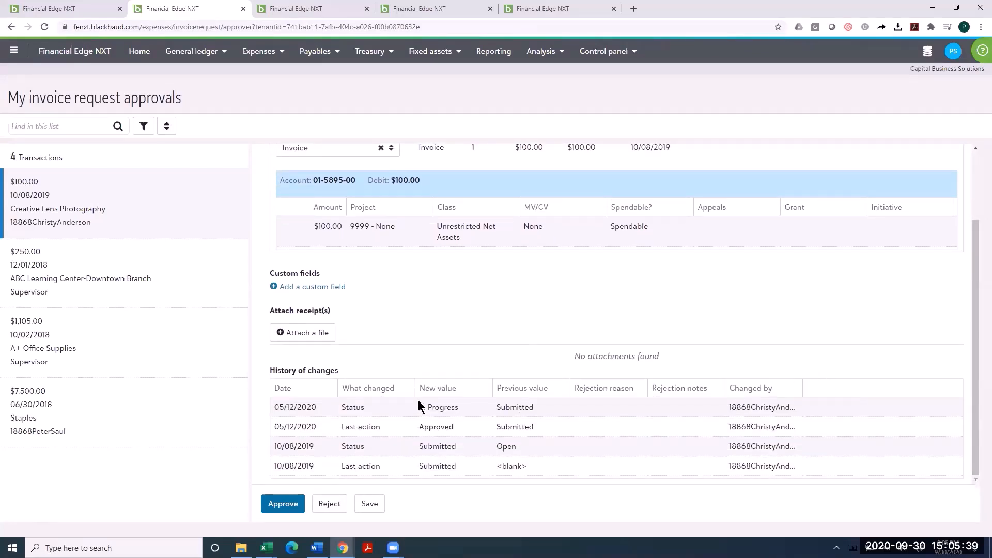